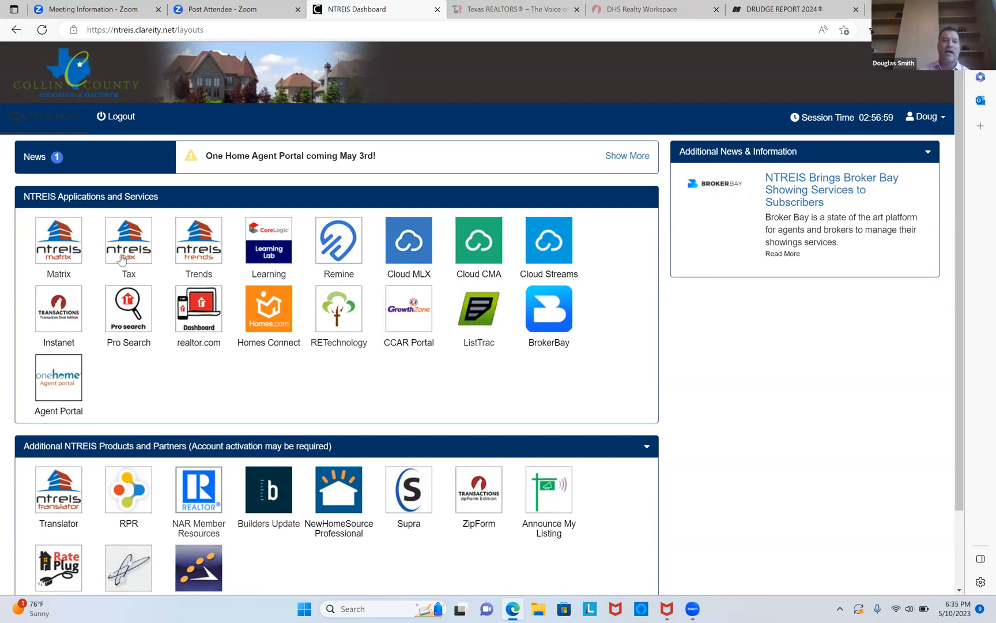
Open the Matrix MLS application and go to its dashboard.
click(59, 245)
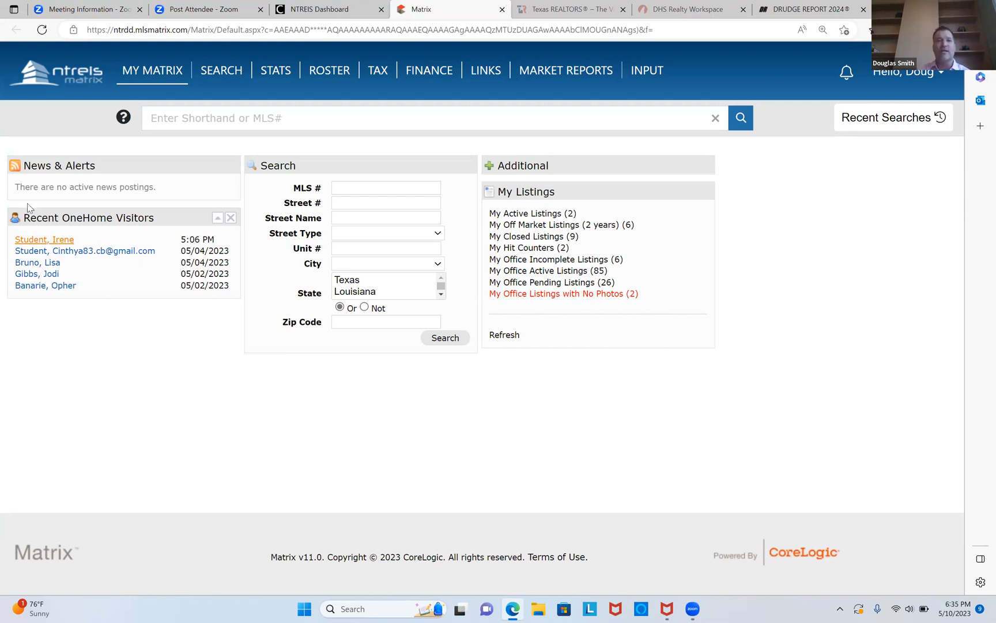
mouse_move(151, 74)
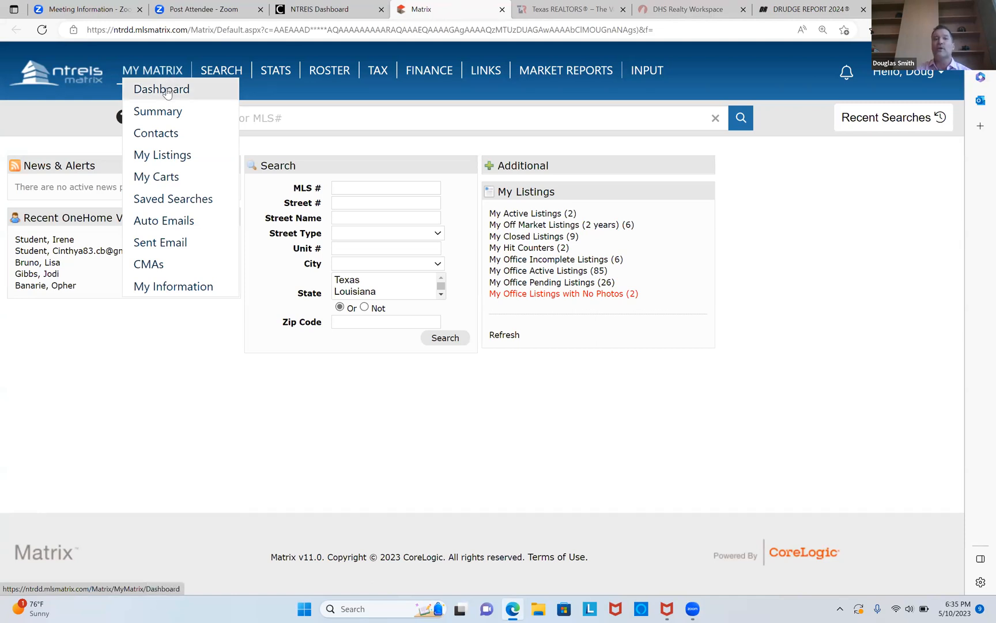
click(162, 89)
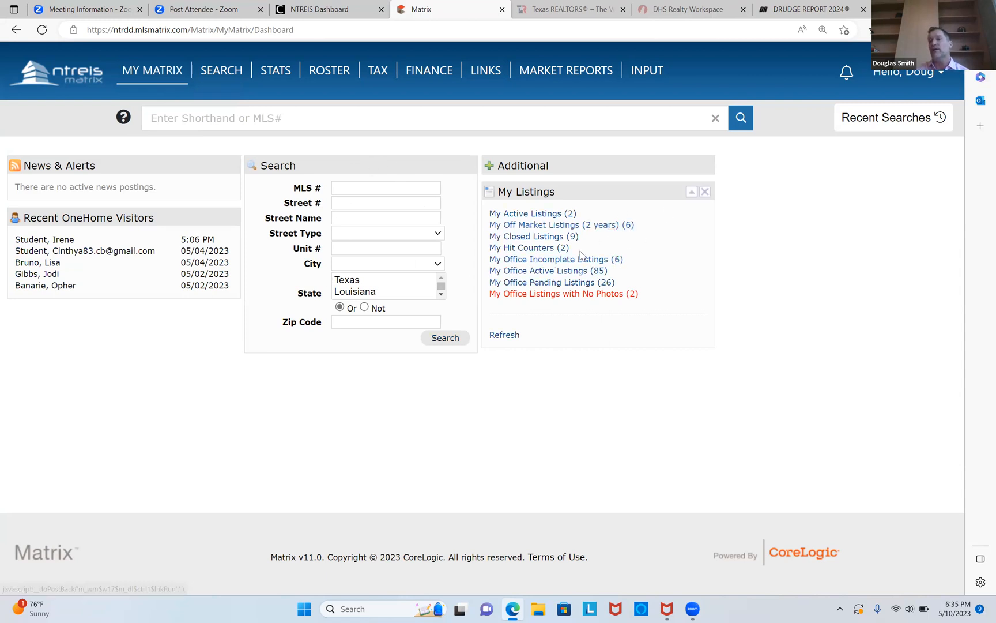
Open the detailed residential search form.
mouse_move(140, 81)
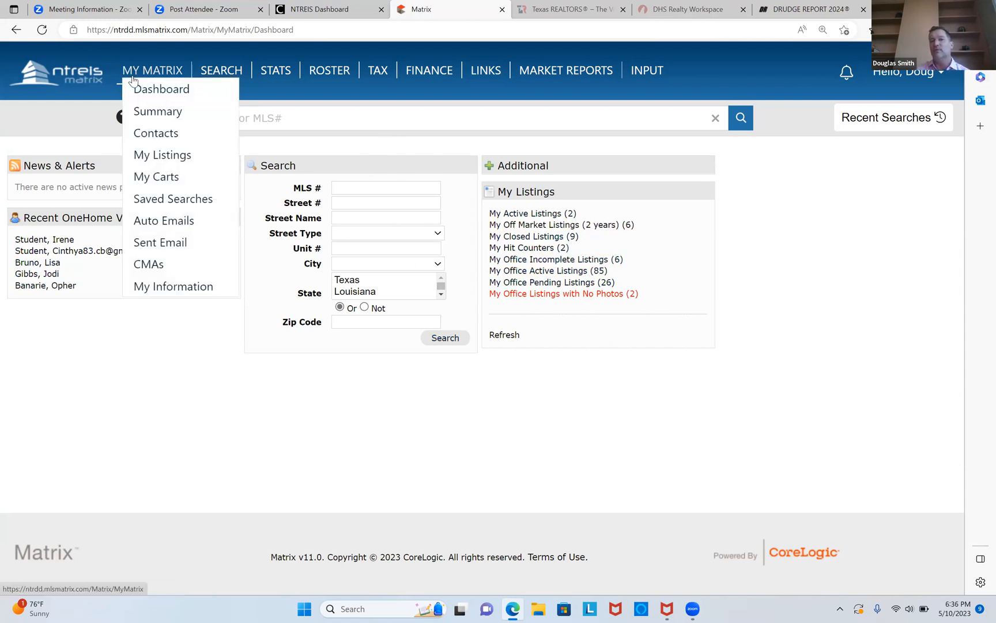
mouse_move(219, 70)
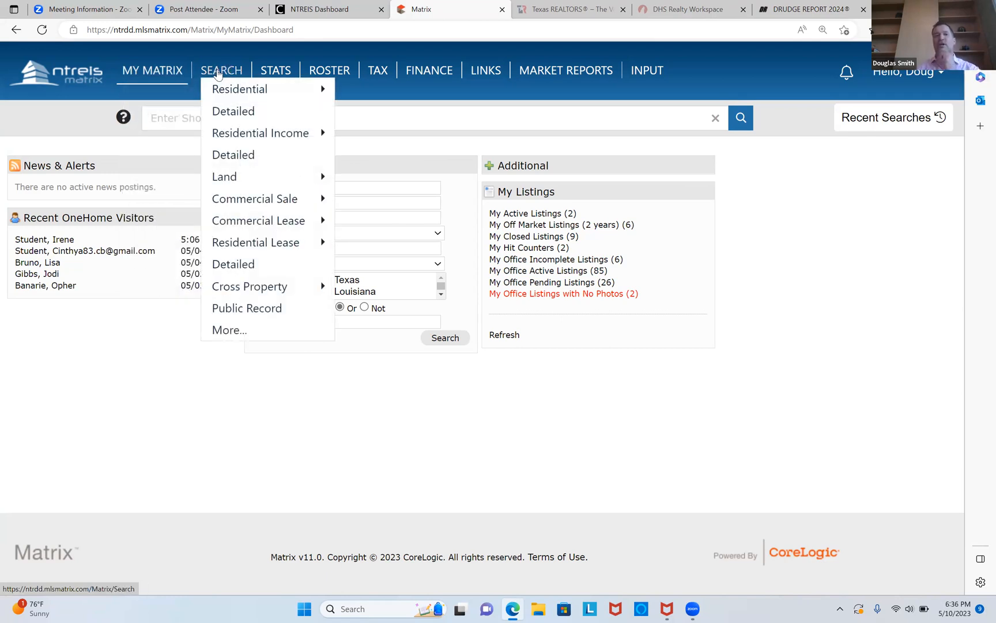
mouse_move(245, 90)
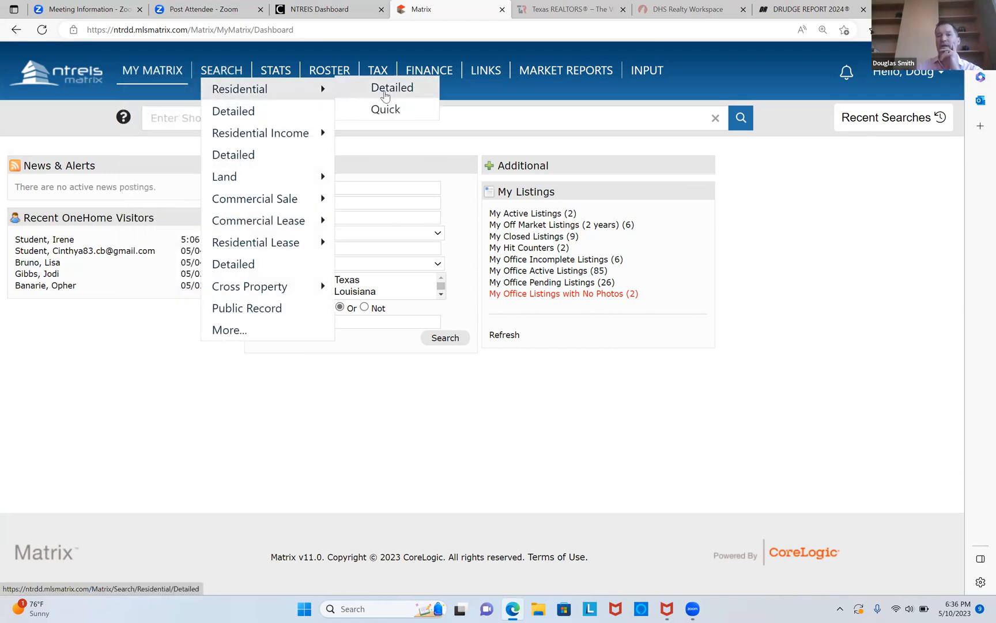
click(385, 95)
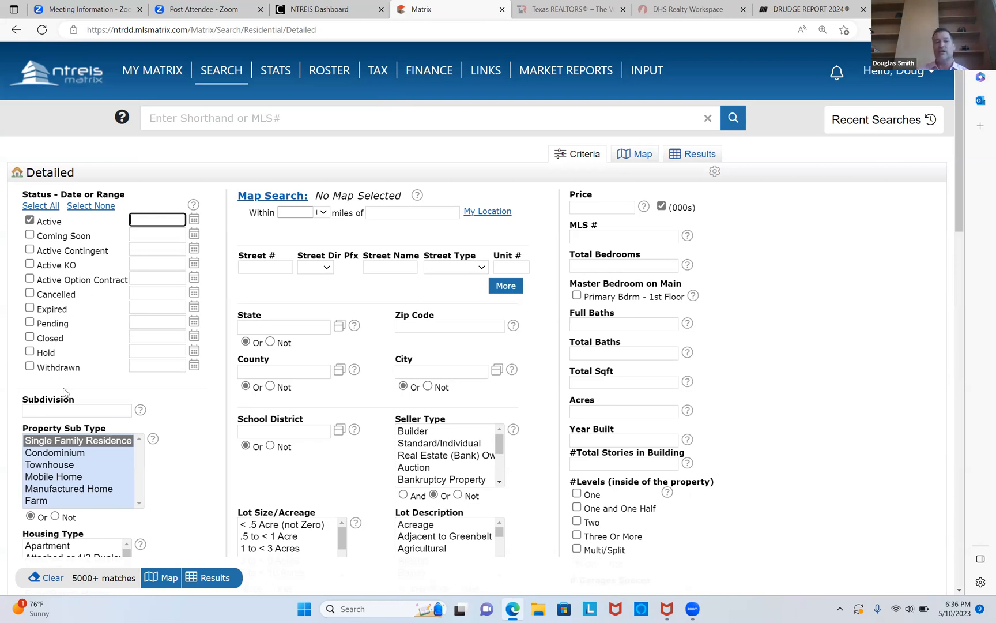
Select Condominium and Townhouse as property sub types.
click(64, 452)
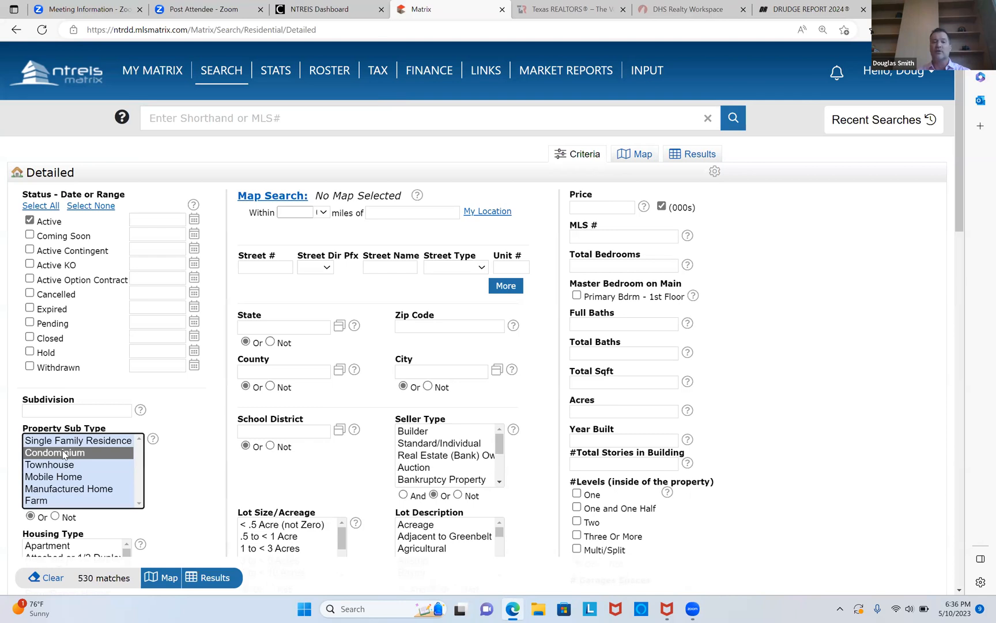
ctrl+click(68, 466)
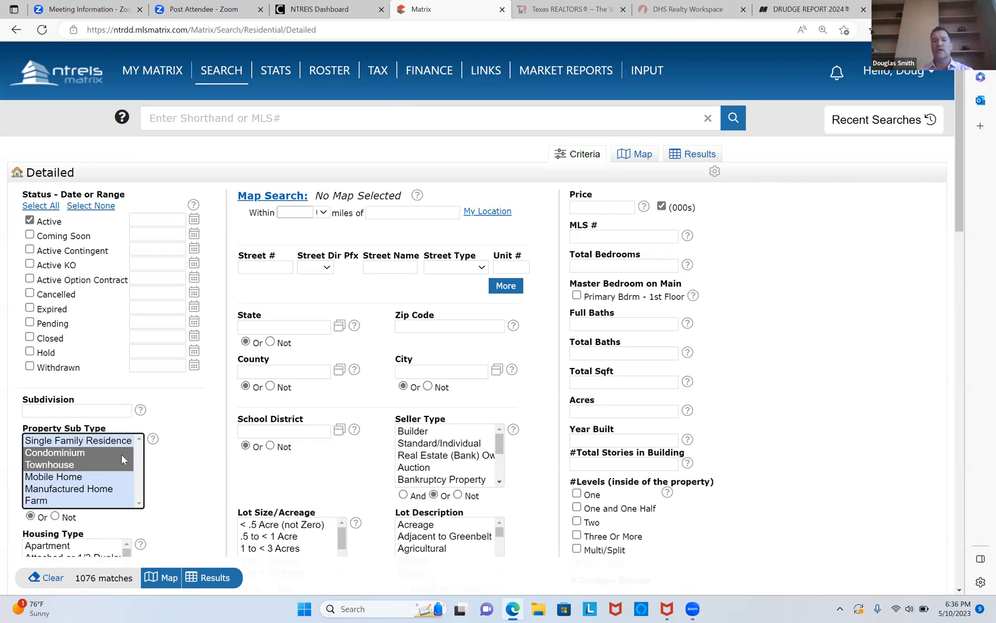
Set the price range to 0-5000 in thousands.
click(583, 207)
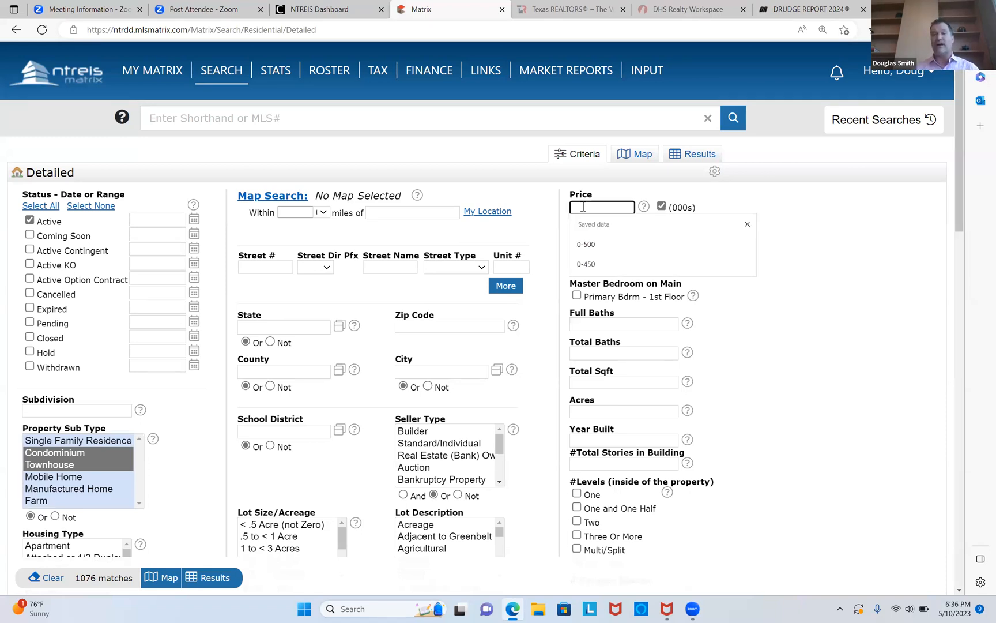
text(0-)
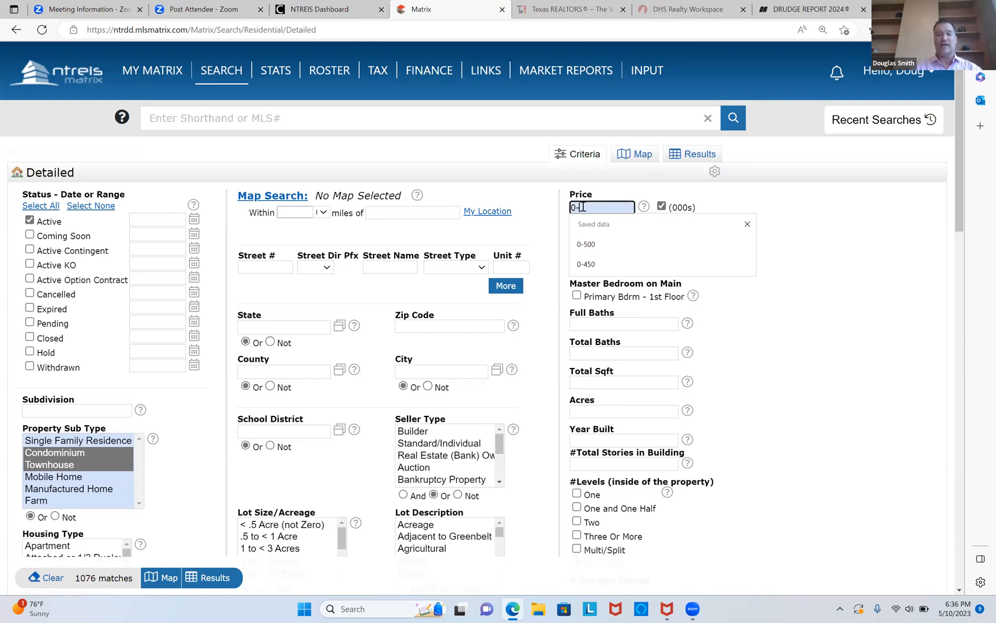
text(5000)
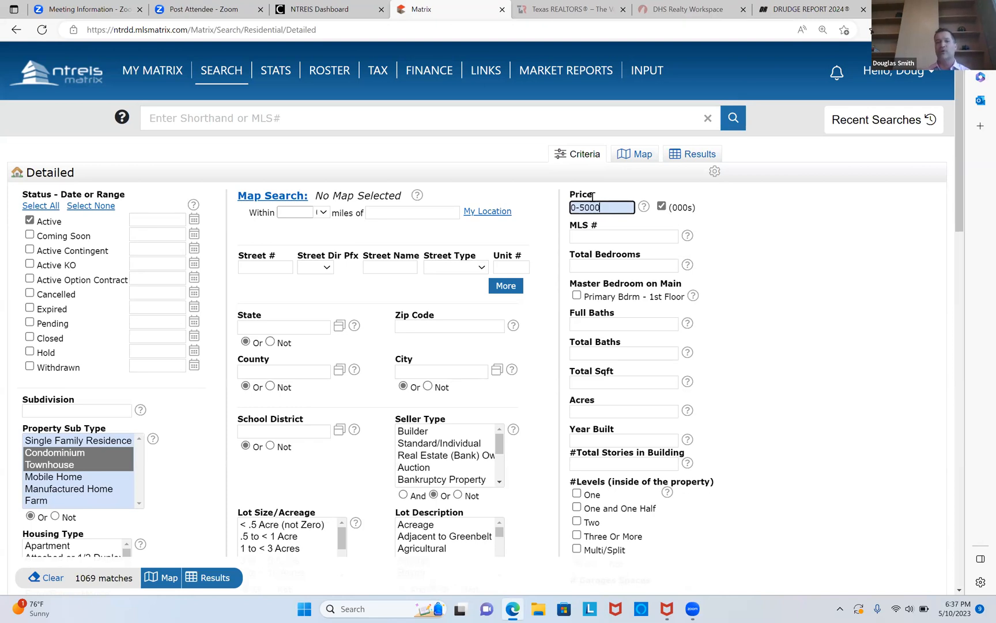
Set the map search radius to within 1 mile.
click(293, 212)
text(1)
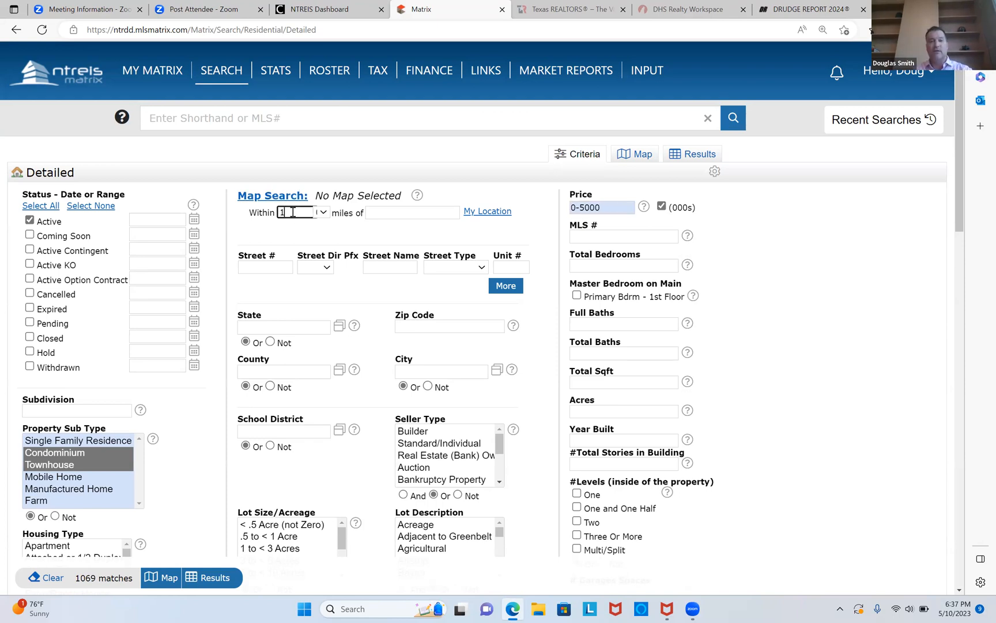
click(325, 212)
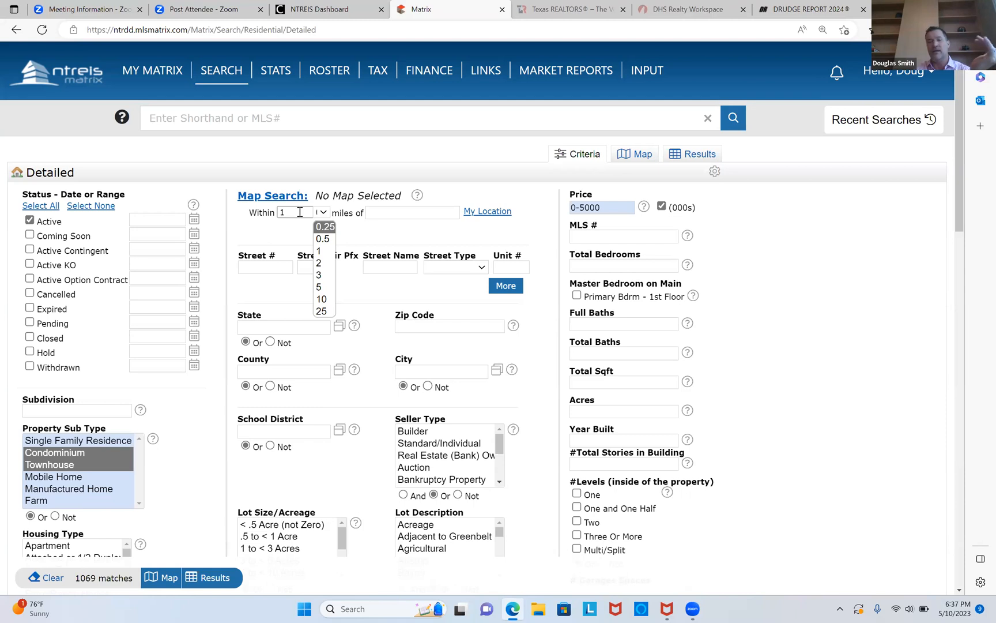
Center the radius search on American Airlines Center, choosing the suggested address 2500 Victory Ave, Dallas, TX 75219.
click(387, 213)
text(a)
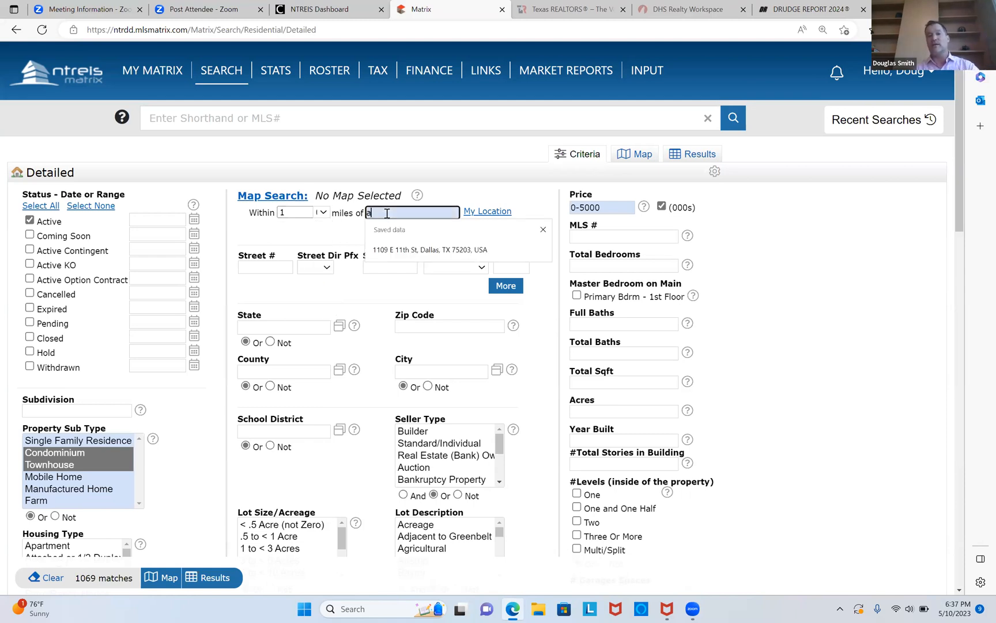
text(merican air)
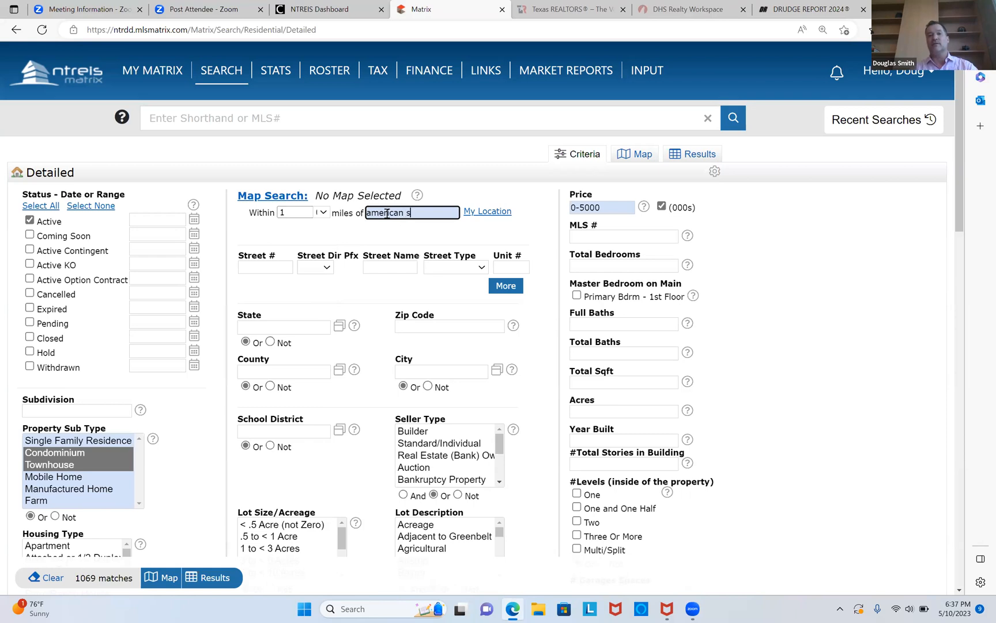
text(lines)
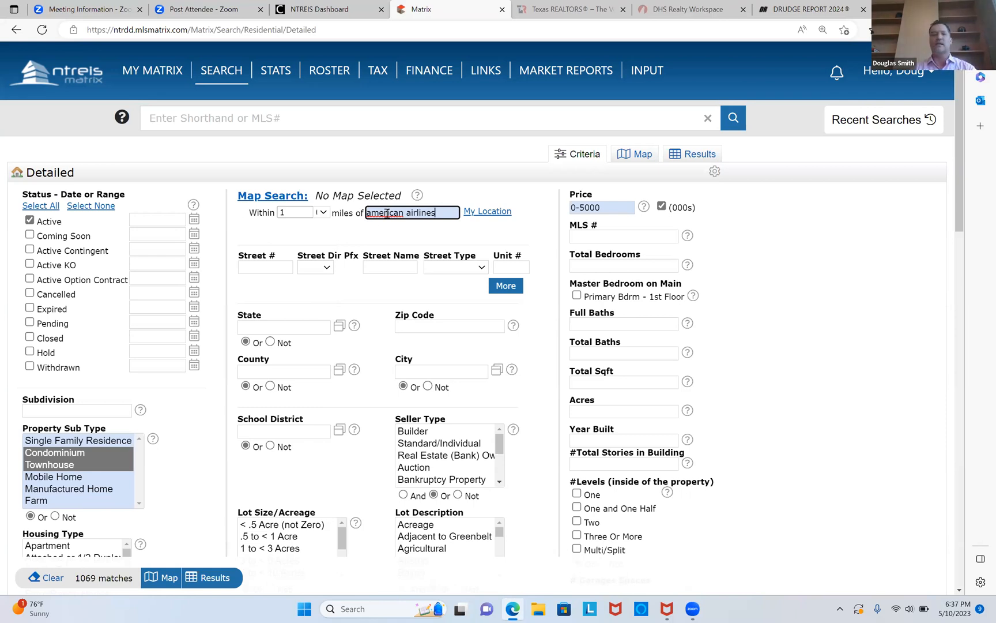
text(convention)
key(BackSpace)
key(BackSpace)
key(BackSpace)
key(BackSpace)
key(BackSpace)
key(BackSpace)
key(BackSpace)
key(BackSpace)
key(BackSpace)
text(enter)
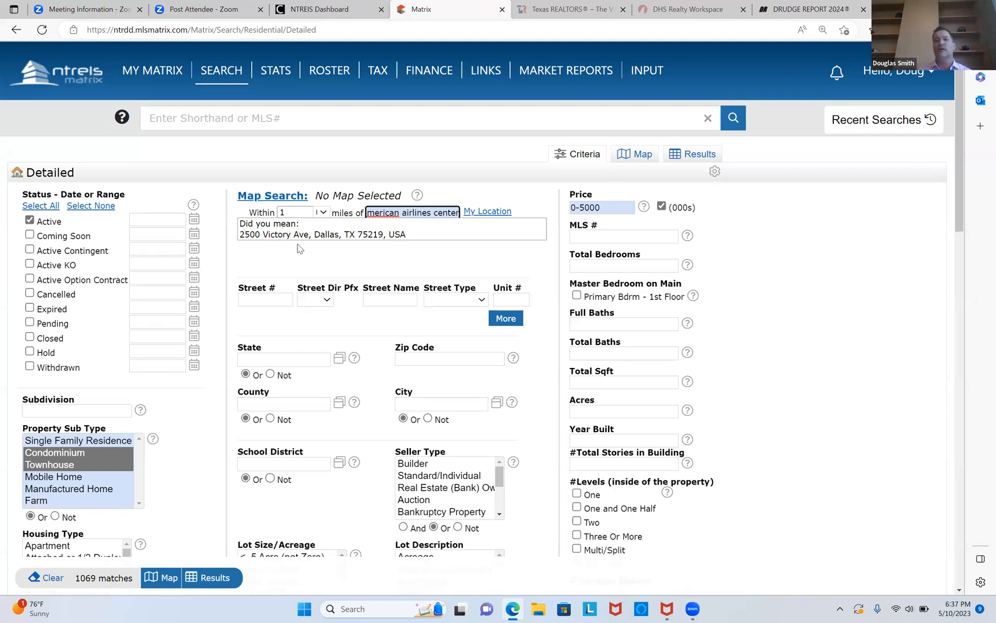
click(314, 235)
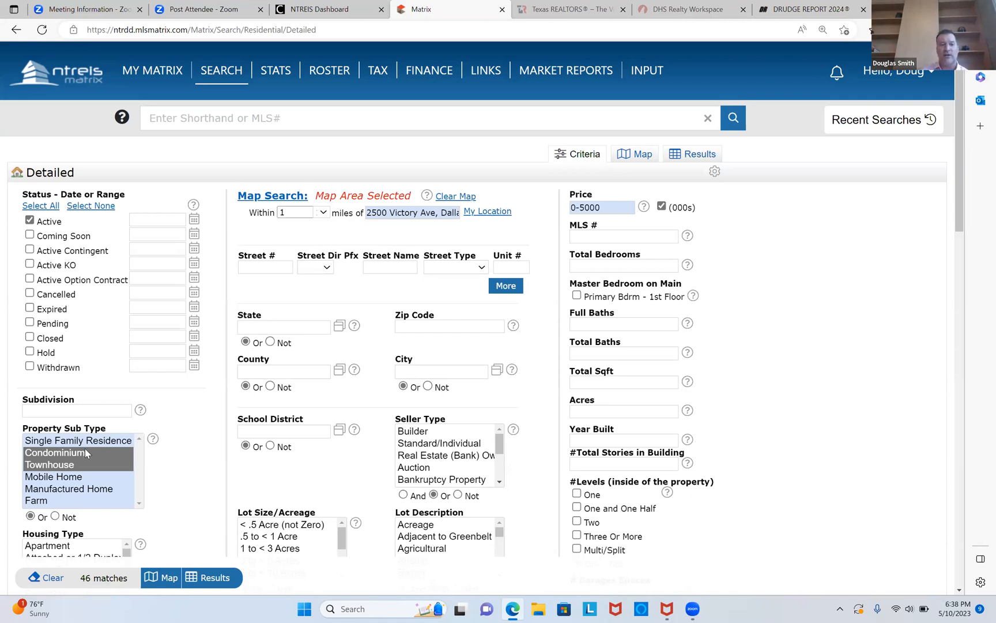
Narrow the property sub type to Condominium only and display the search results.
click(65, 453)
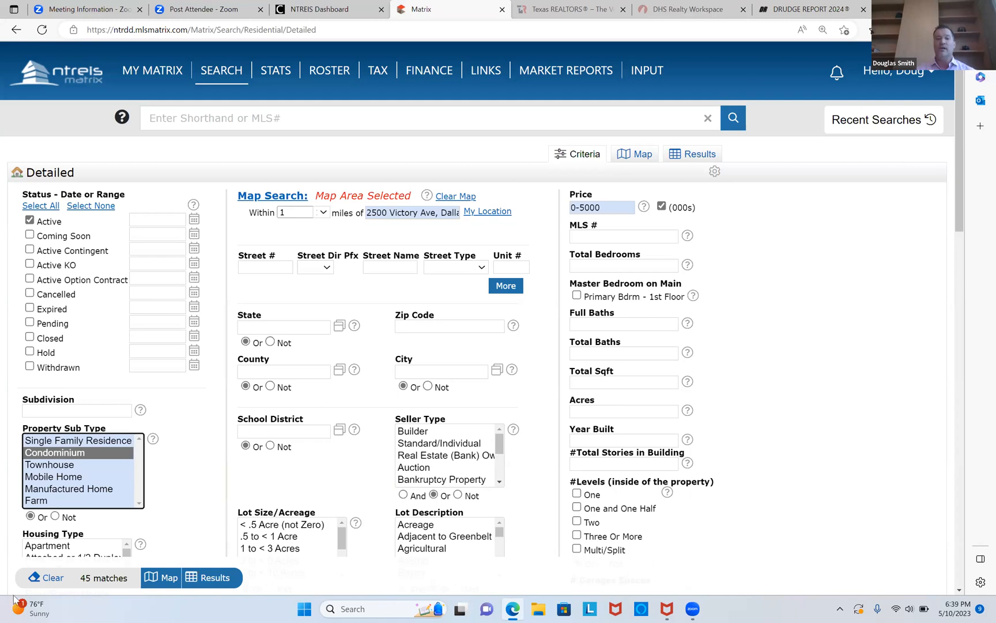
click(215, 578)
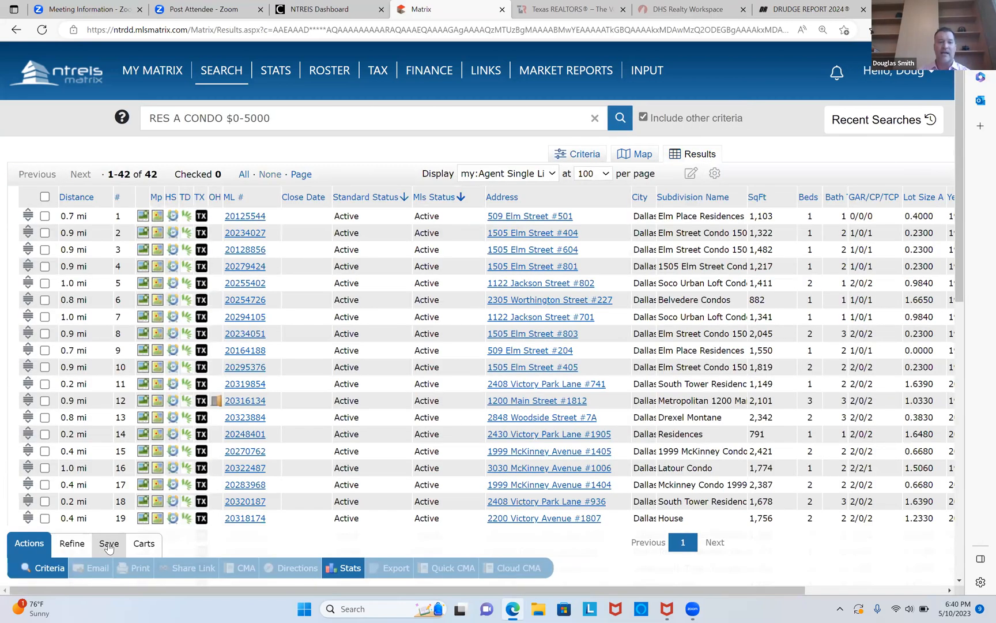
Start saving the search as a new auto email and review the form's sections.
click(109, 543)
click(161, 571)
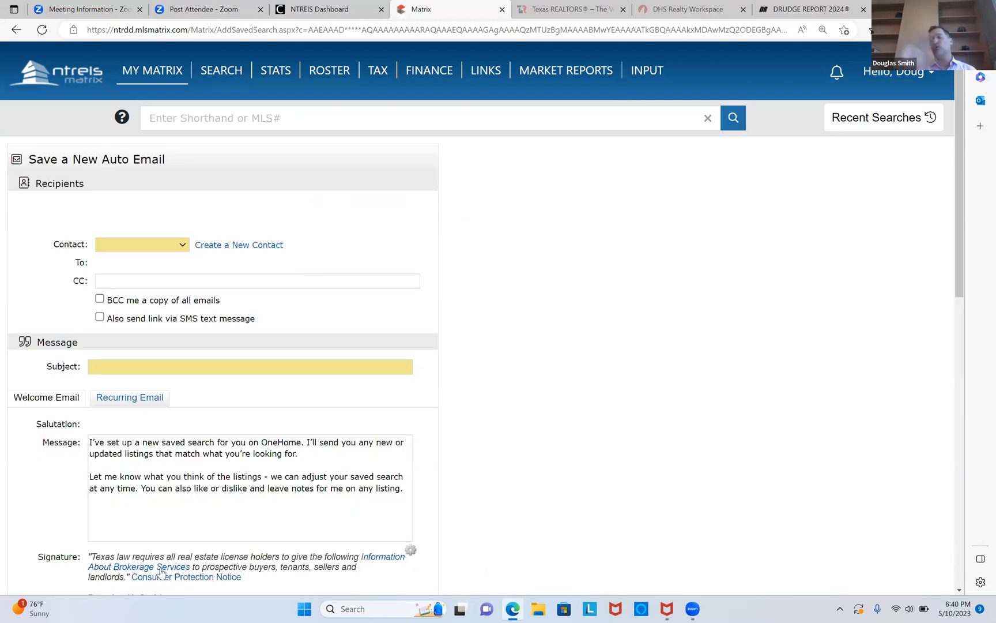
scroll(161, 571, down, 10)
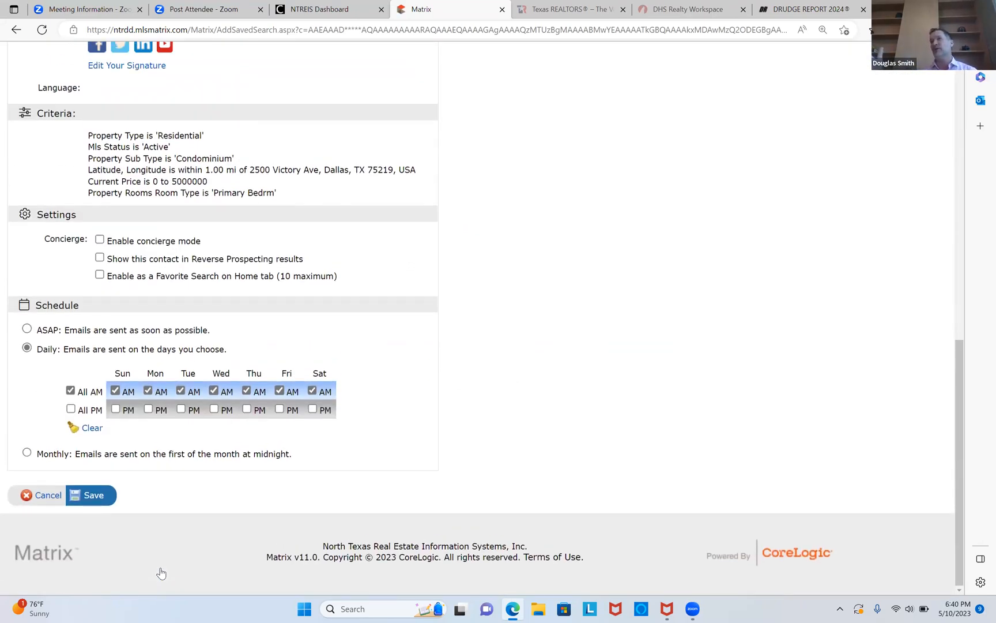
scroll(162, 573, up, 10)
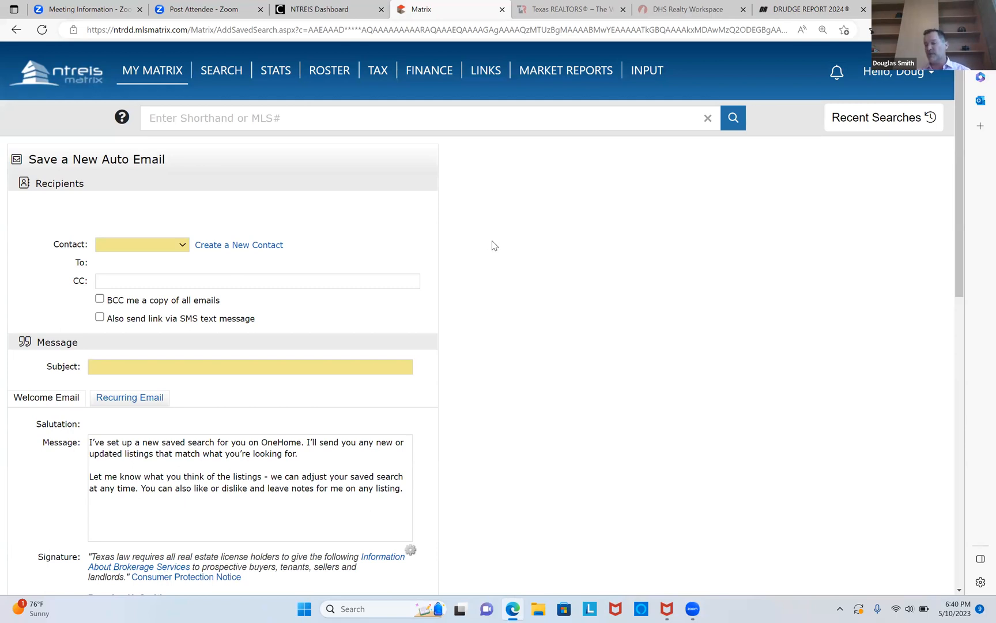
Create a new contact for the recipient, entering the client's first name, last name and e-mail address.
click(182, 246)
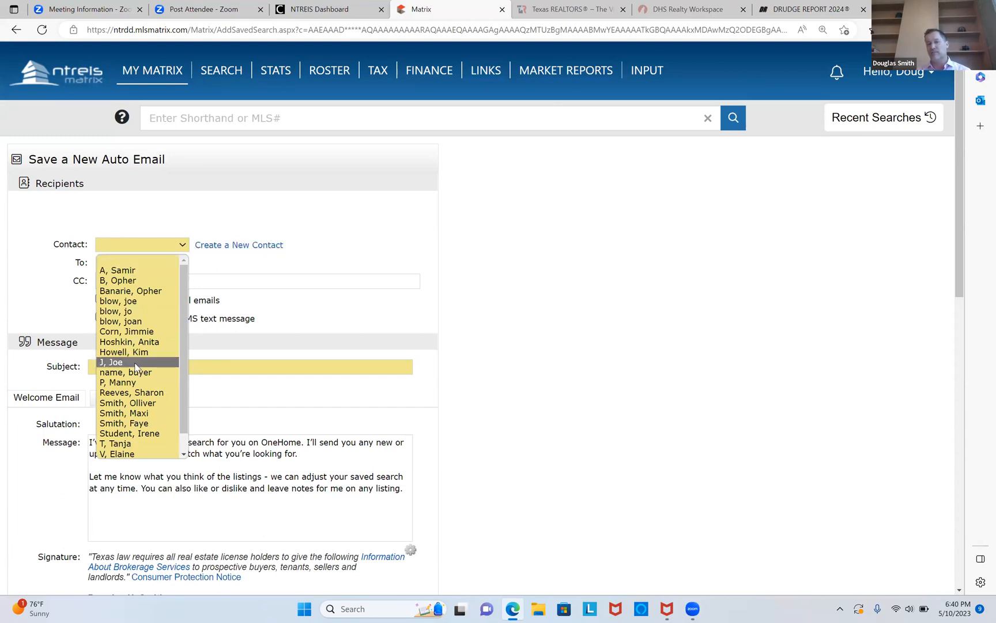
click(241, 250)
click(242, 250)
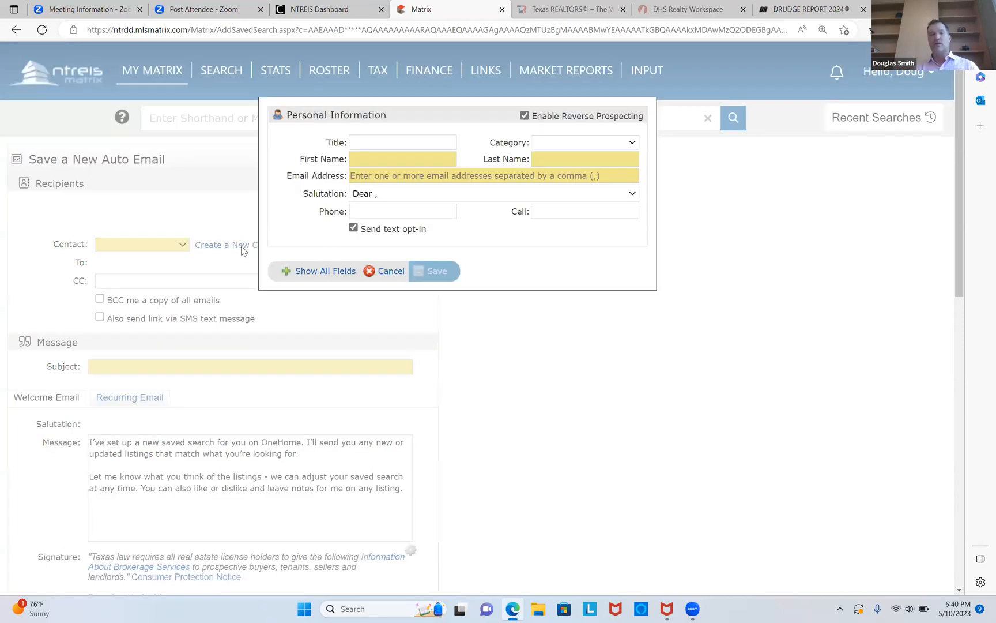
click(380, 163)
key(Tab)
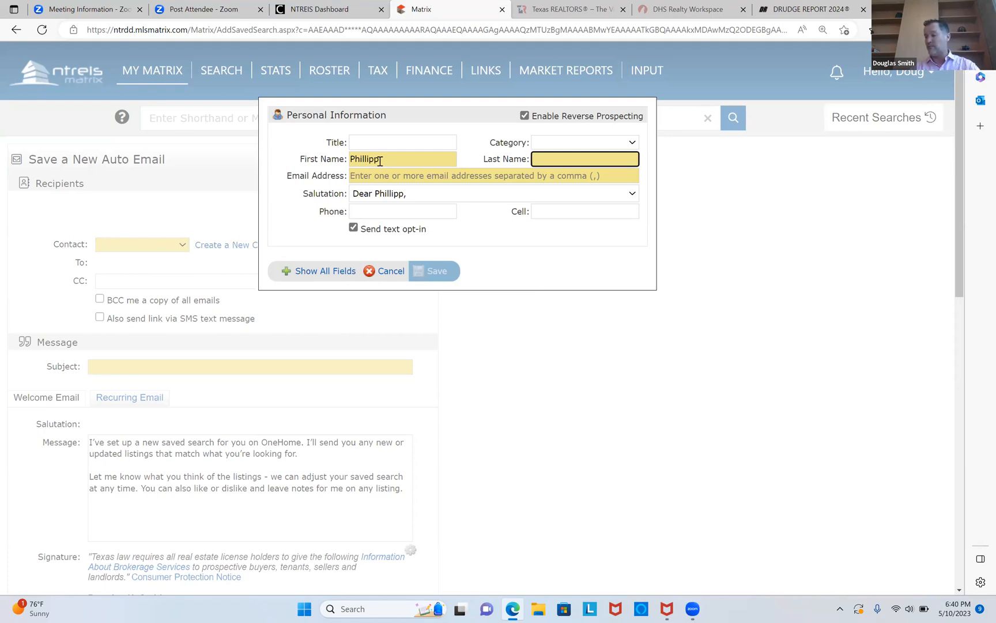
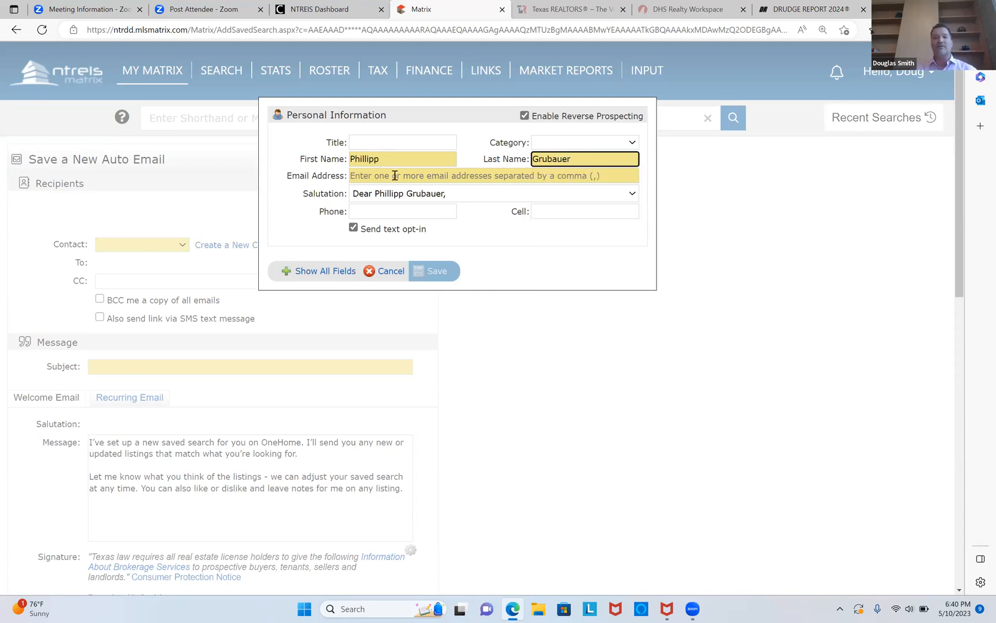
click(394, 175)
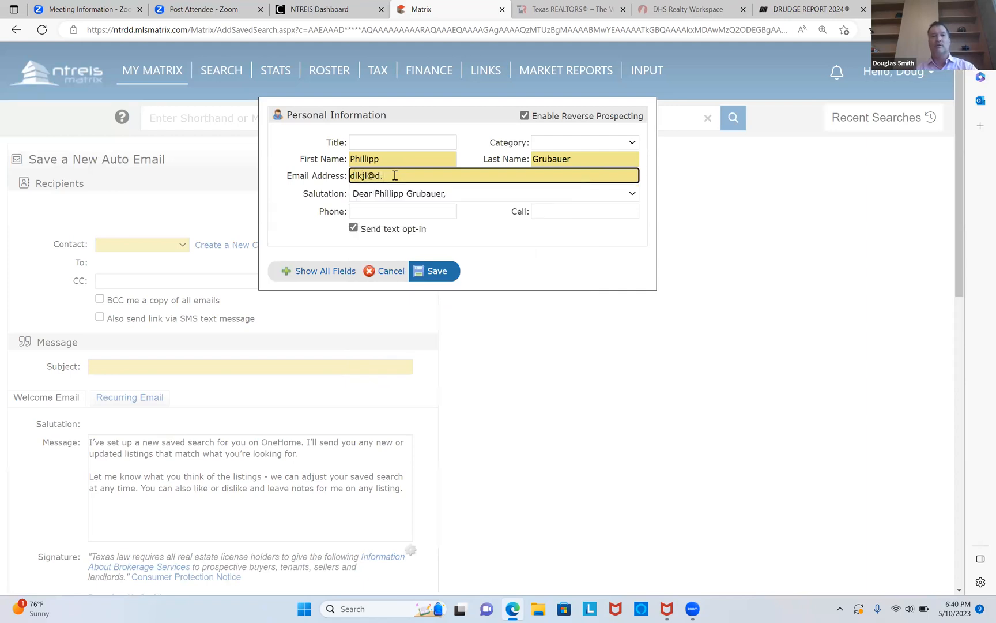
click(437, 275)
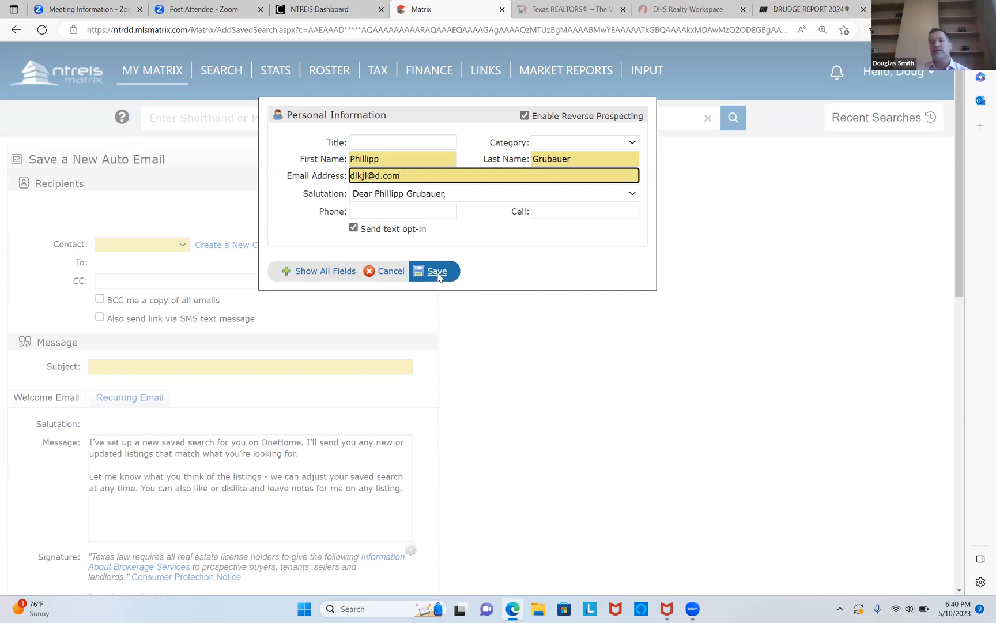
Enter the email subject "Condo's a mile from AAC".
click(186, 366)
text(Condo's )
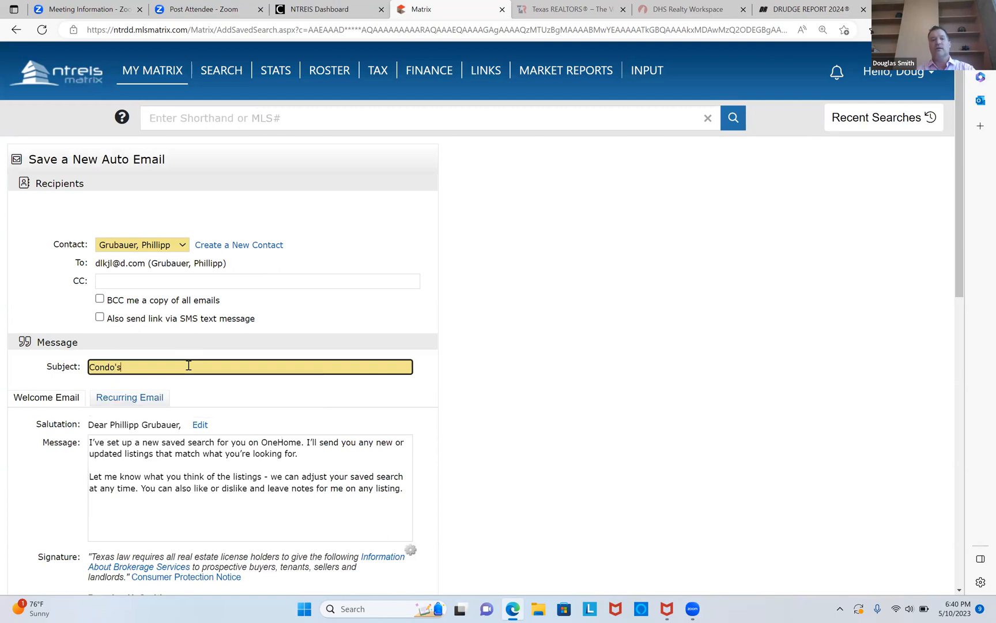
text(a mile from AAC)
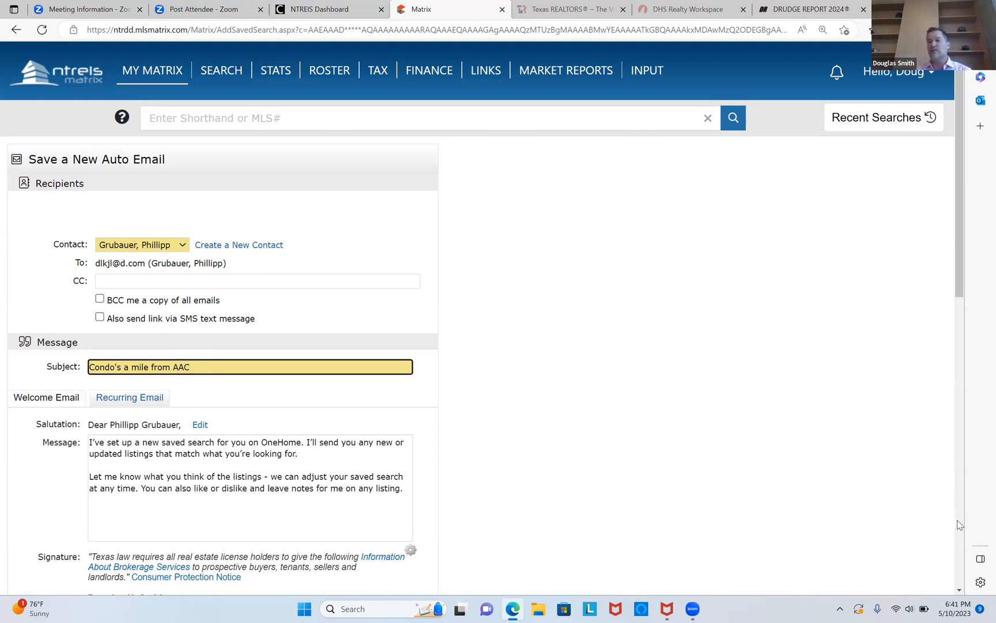
Set the auto email schedule to ASAP.
scroll(961, 527, down, 4)
scroll(960, 527, down, 7)
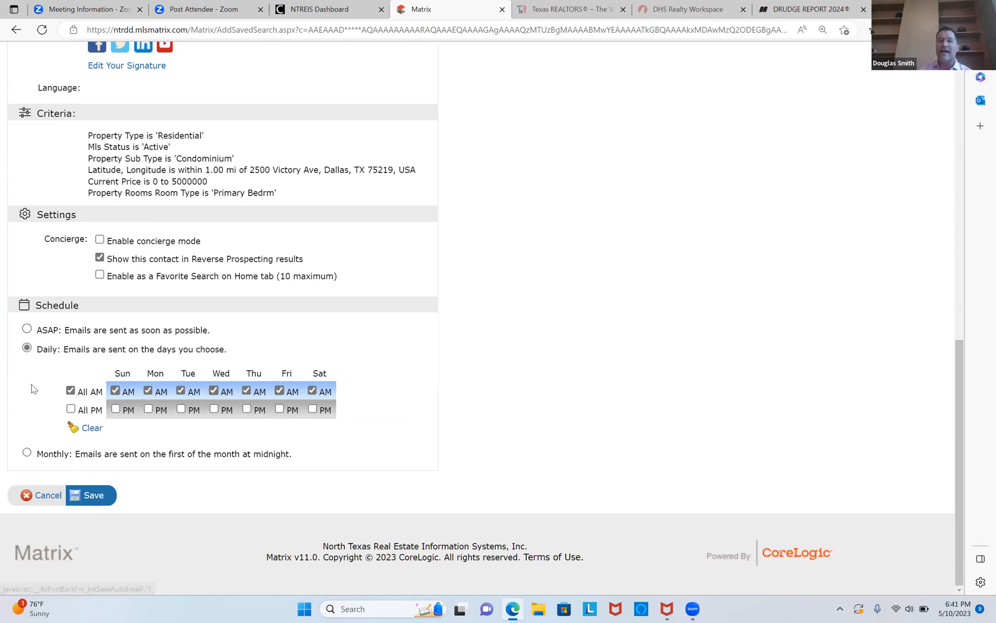
click(26, 330)
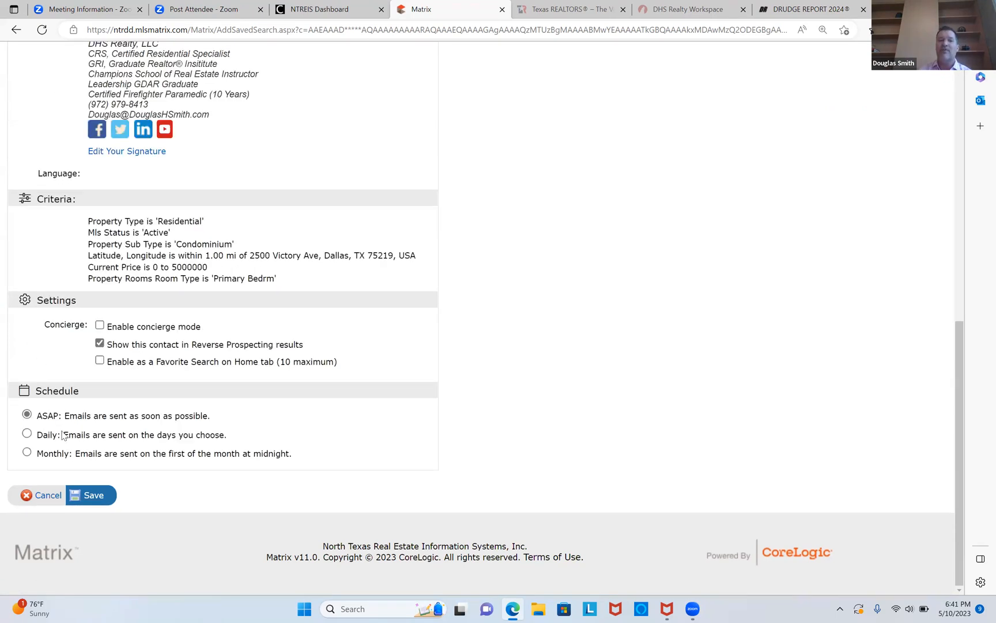
Save the auto email.
click(94, 495)
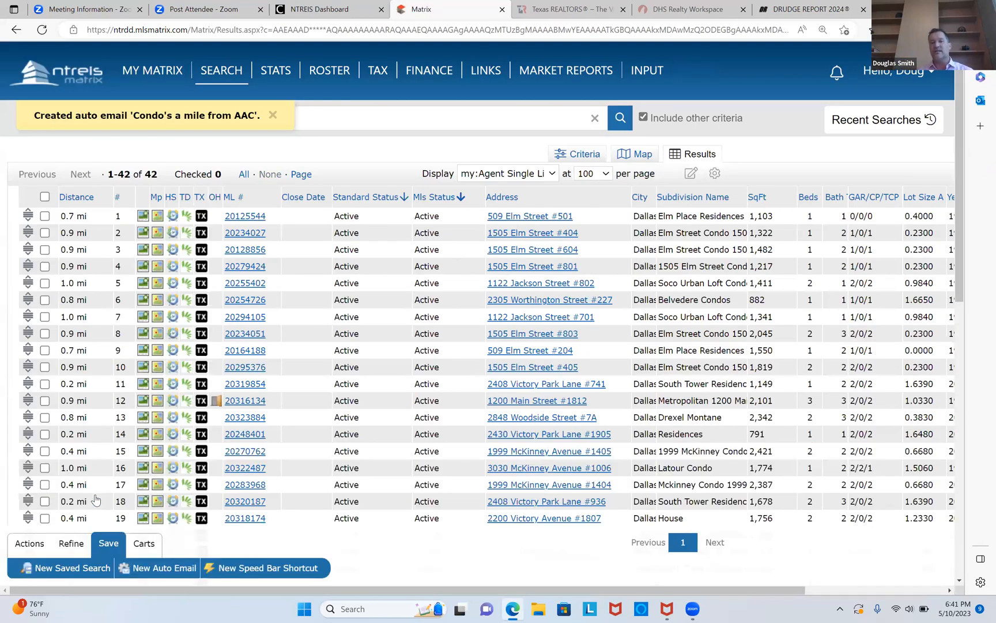
click(245, 217)
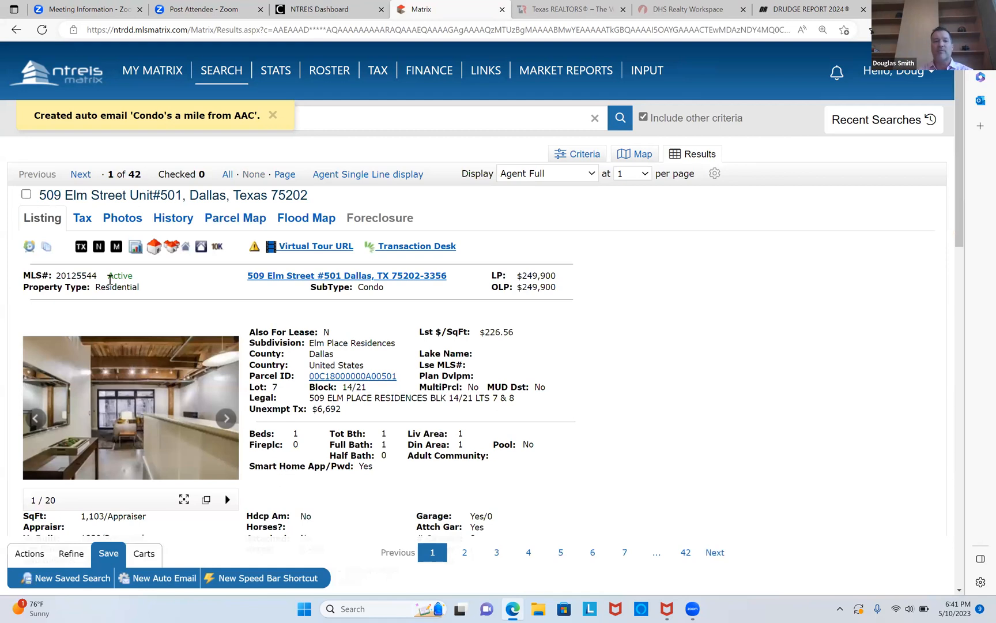
drag(97, 275, 56, 276)
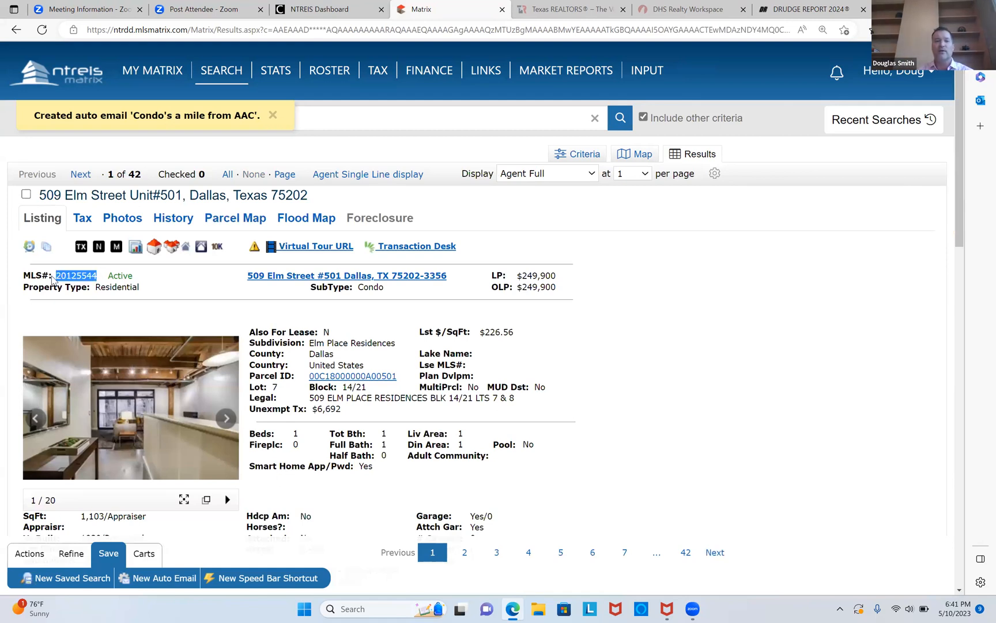
right_click(74, 275)
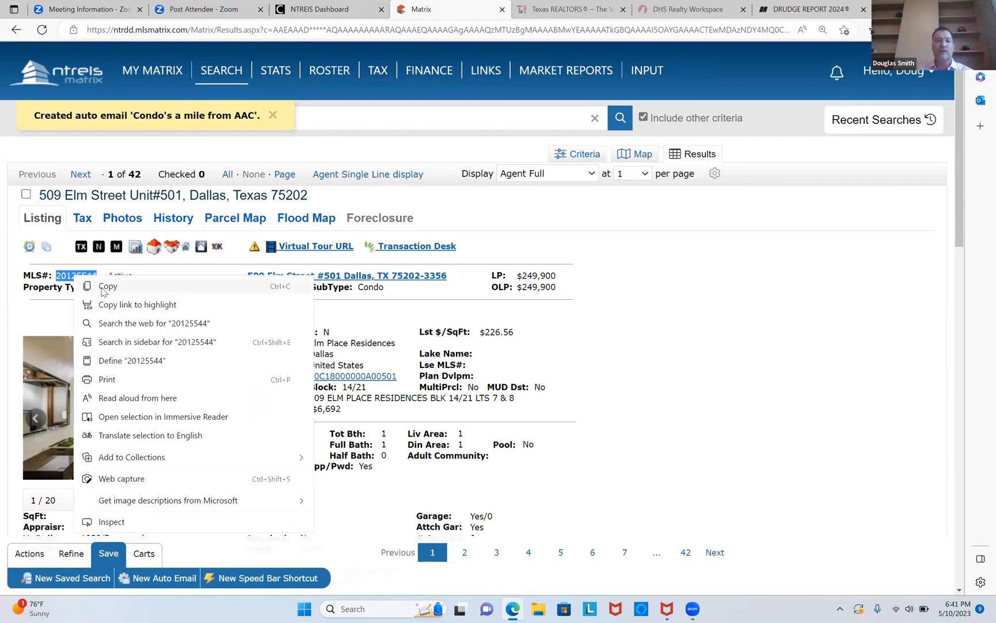
click(101, 285)
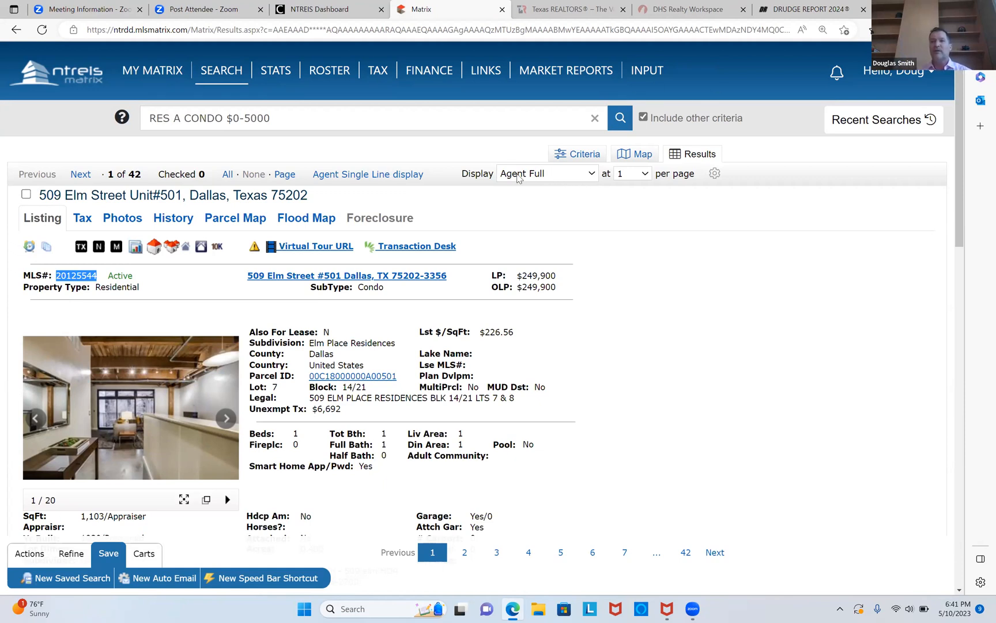
Switch the results display to Agent Single Line.
click(595, 174)
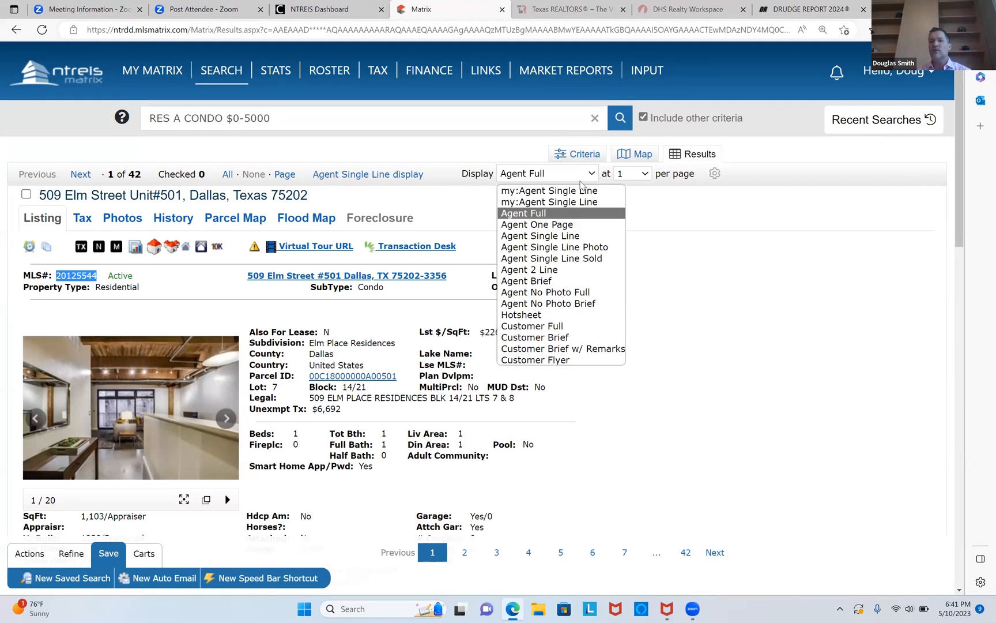
click(552, 237)
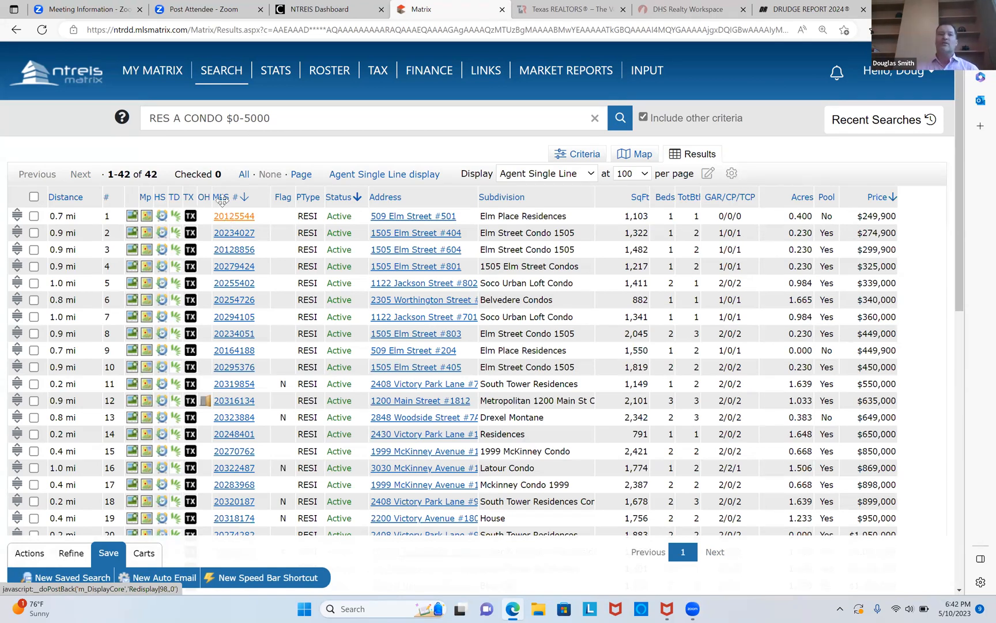
Go to the My Matrix dashboard and search the quick search for the copied MLS number 20125544.
click(150, 92)
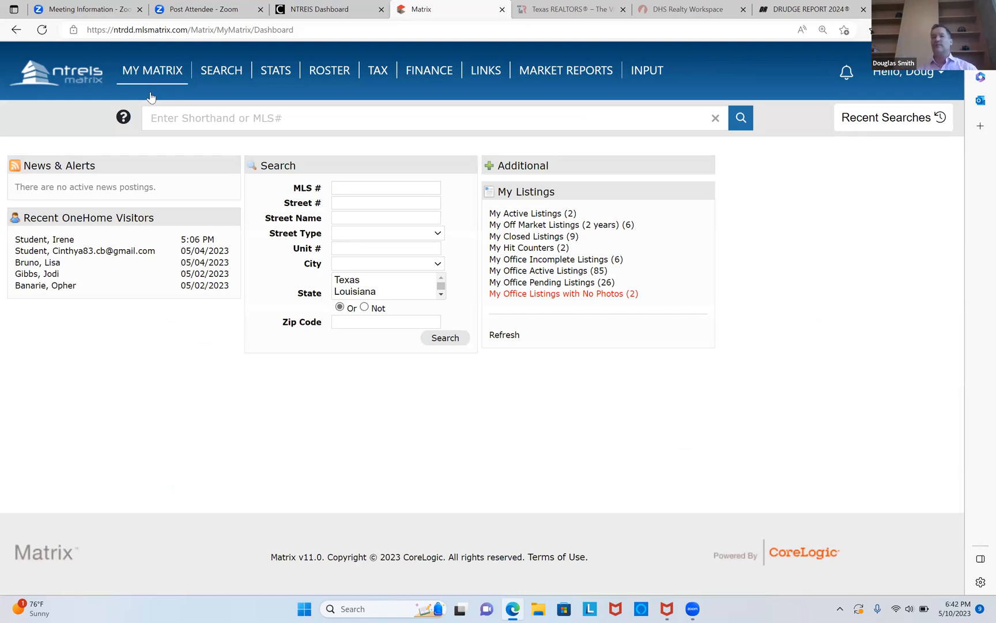
click(267, 122)
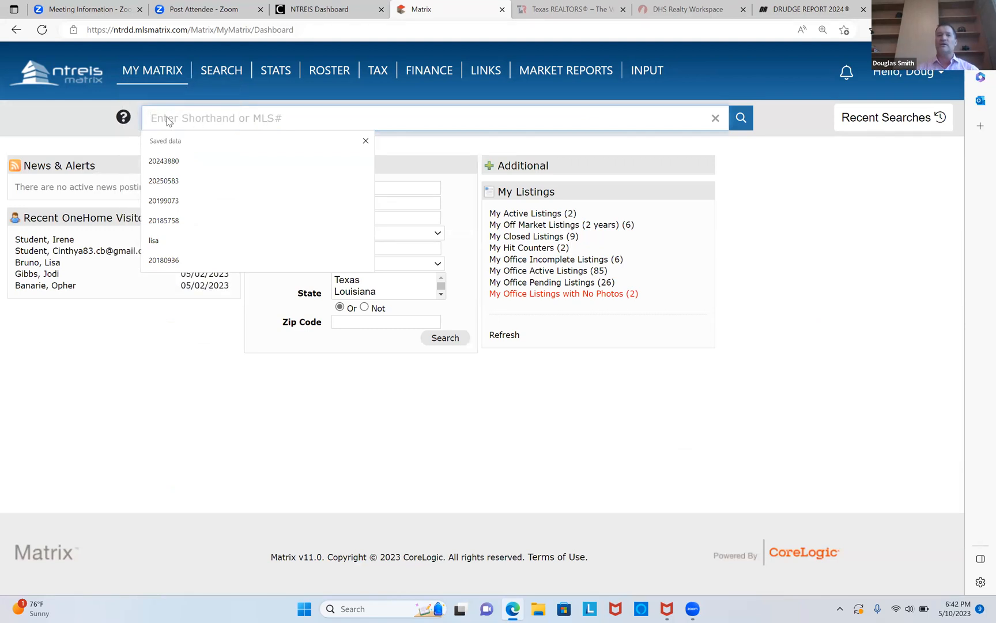
right_click(167, 117)
click(208, 229)
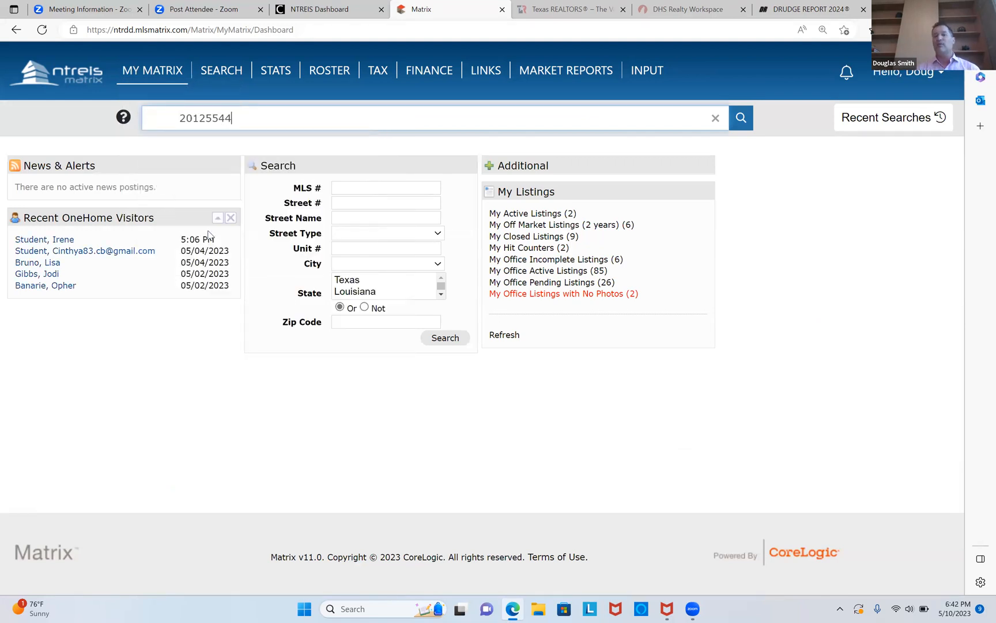
click(180, 119)
key(BackSpace)
key(Return)
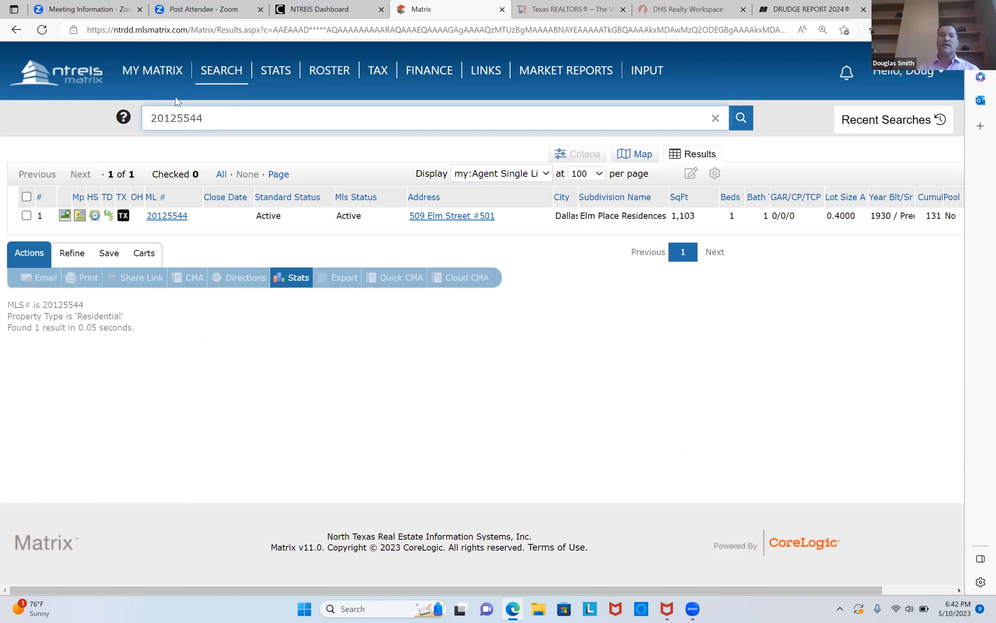
Return to the dashboard and run an address search for street number 500 on elm.
click(159, 89)
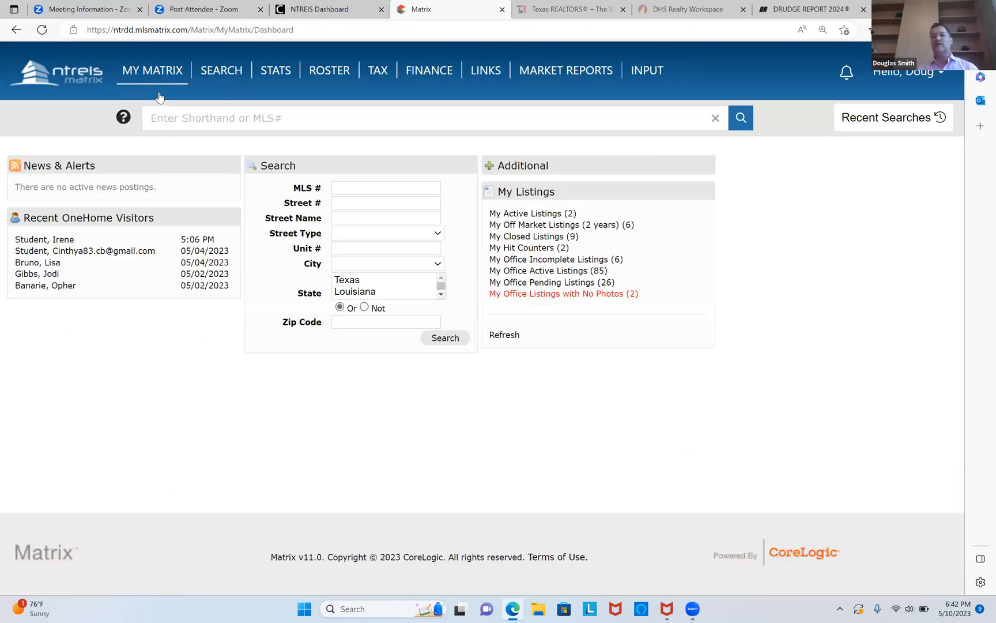
click(345, 203)
text(500)
key(Tab)
text(el)
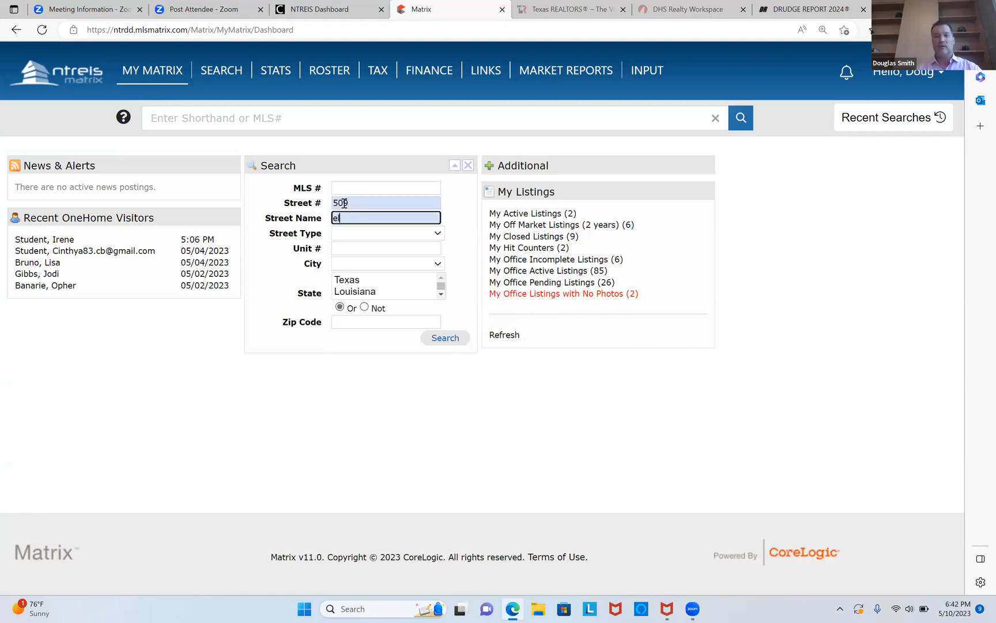
text(m)
key(Return)
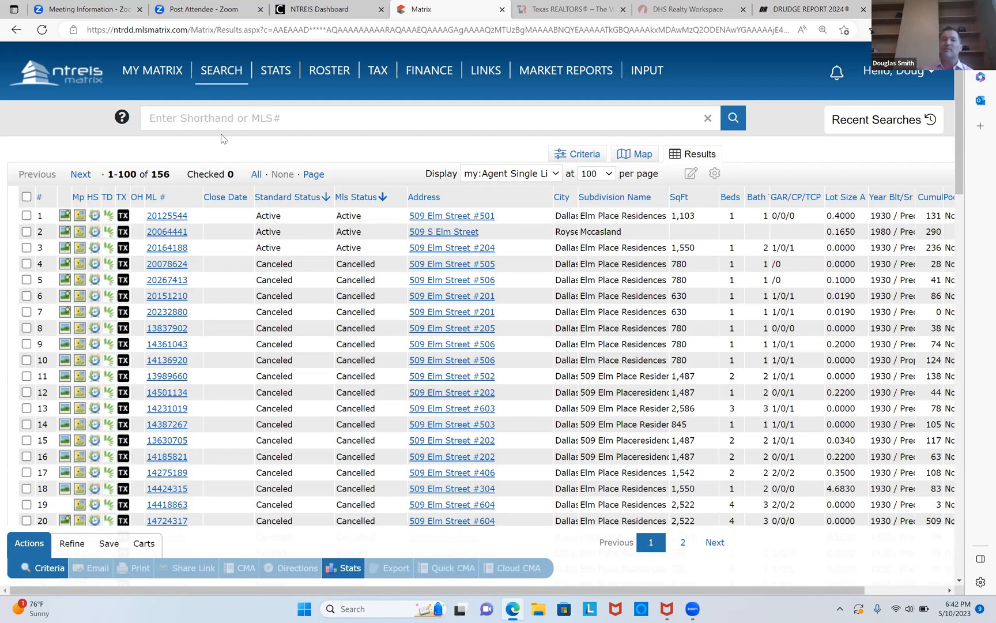
Paste the MLS number 20125544 into the quick search and run it.
click(182, 118)
right_click(182, 120)
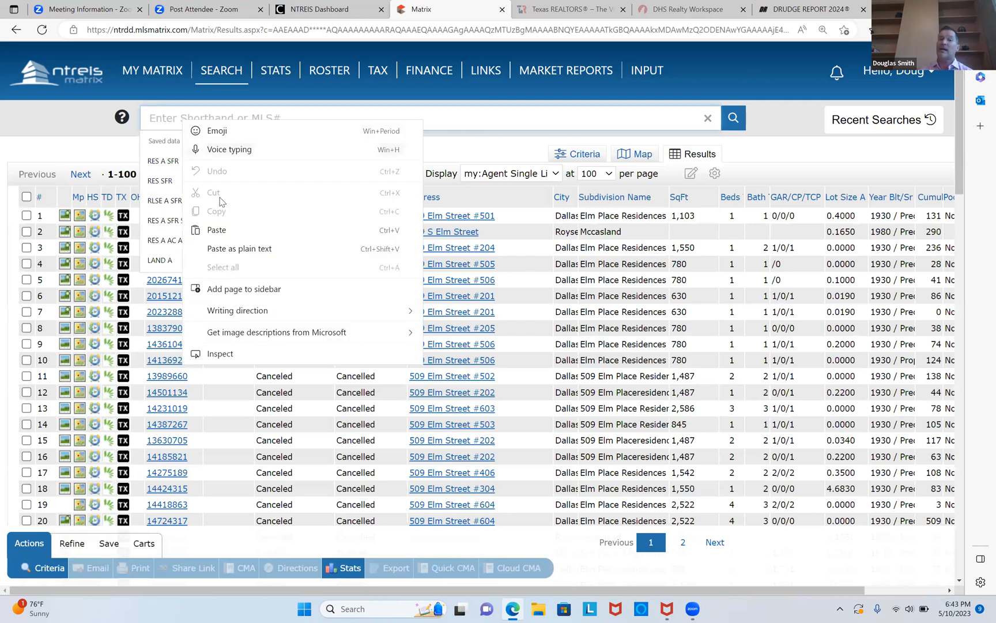
click(223, 230)
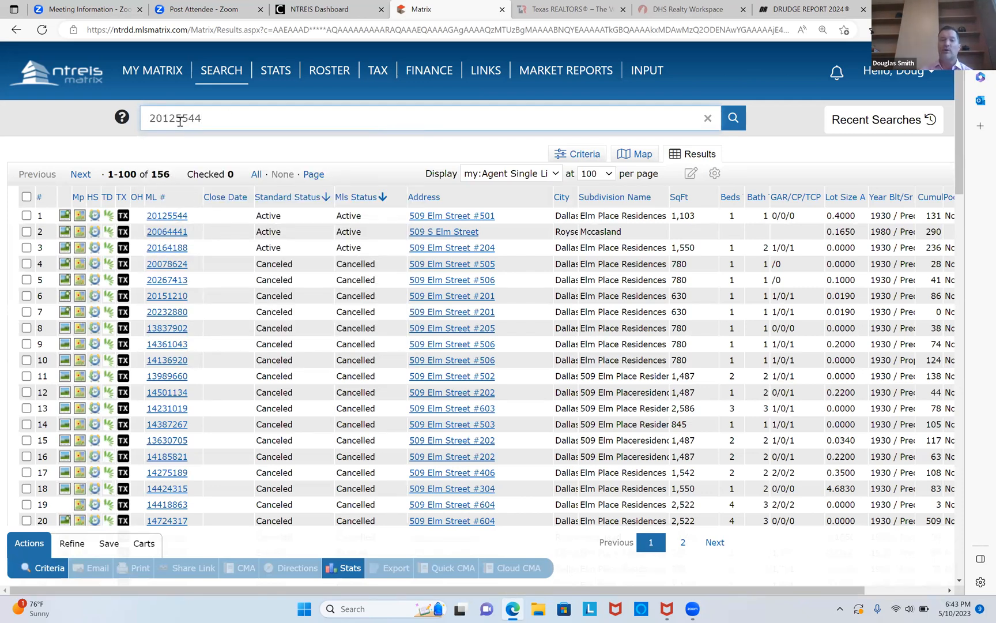
key(Return)
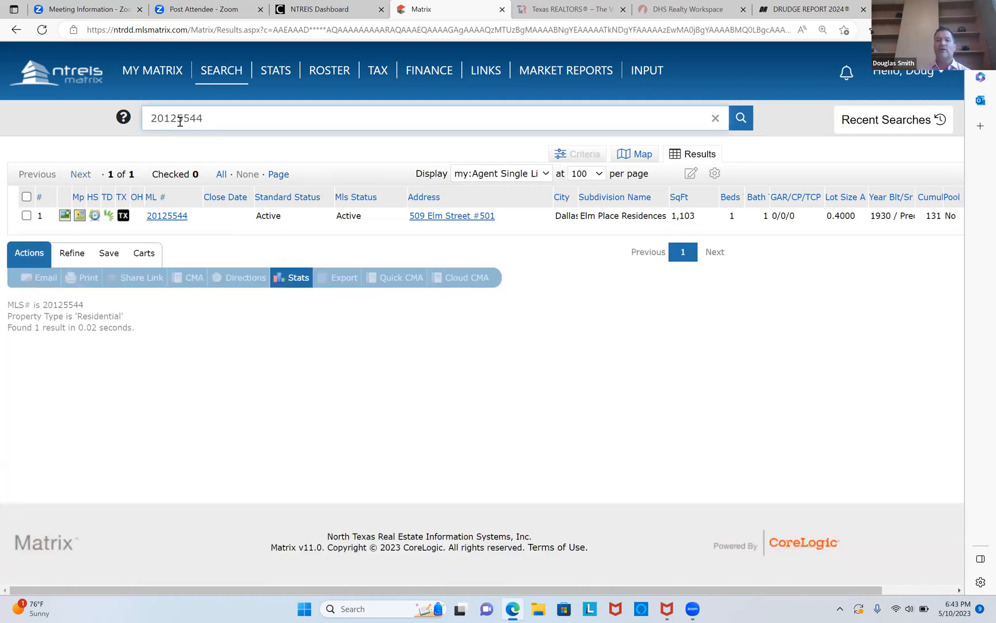
click(162, 220)
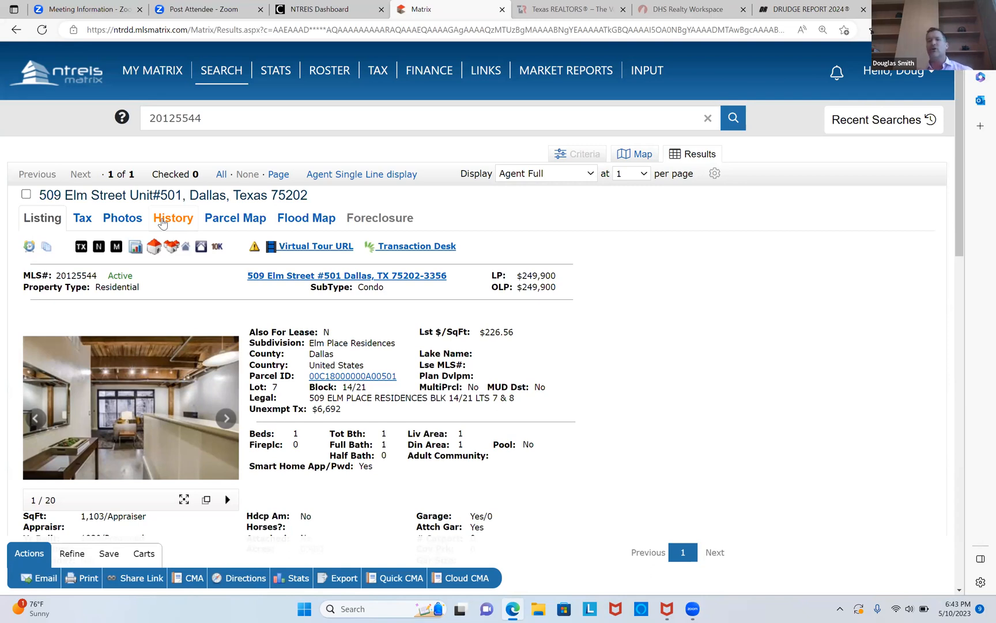
scroll(162, 223, down, 3)
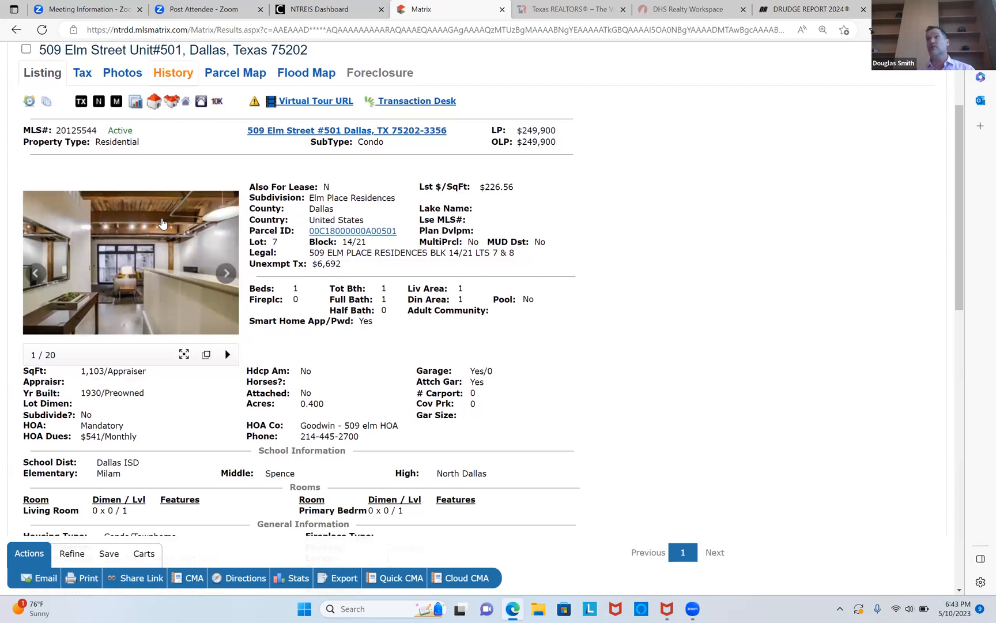
scroll(162, 223, down, 1)
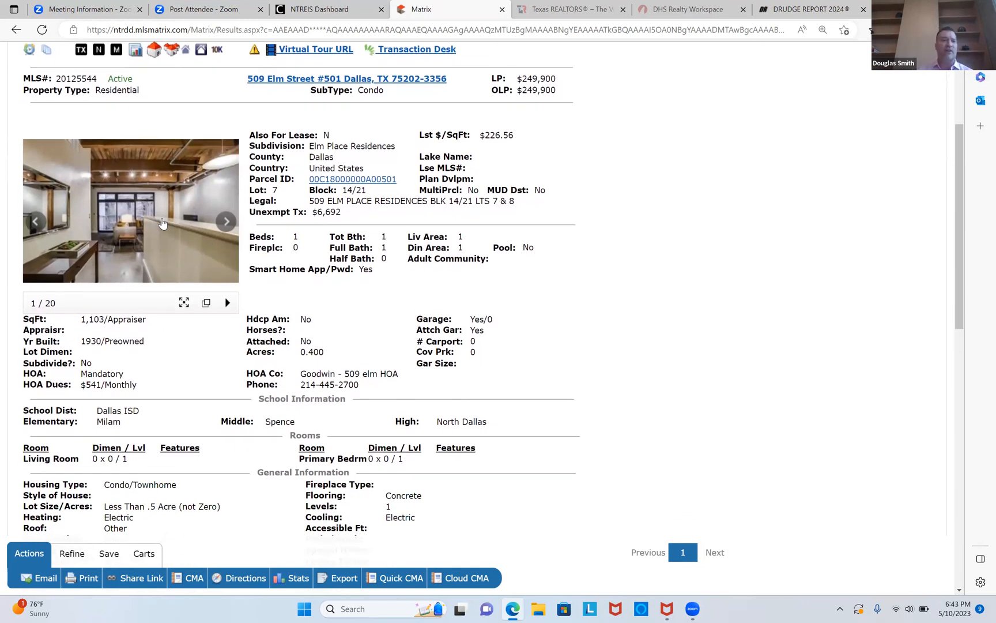
scroll(162, 223, up, 4)
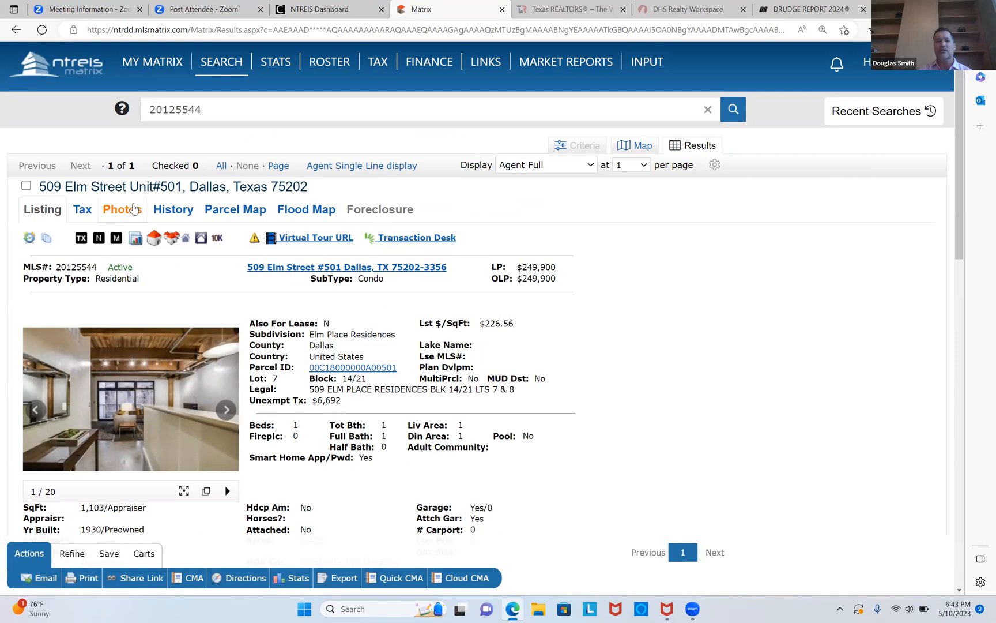
View the listing's Tax tab, then return to the Listing tab.
click(83, 211)
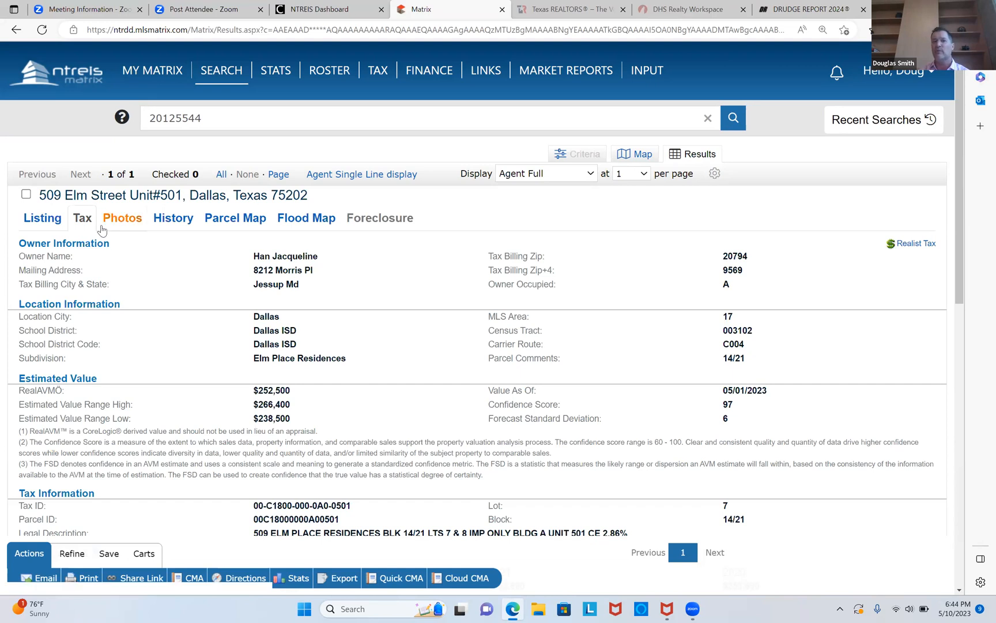
click(46, 225)
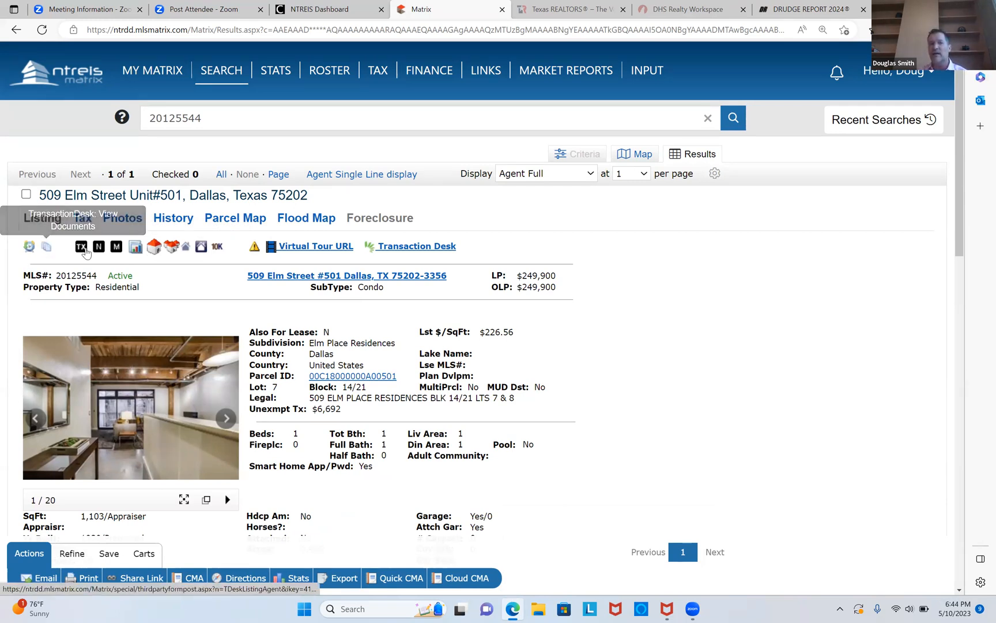
Open the listing's MLS history, then open its Transaction Desk listing documents.
click(29, 248)
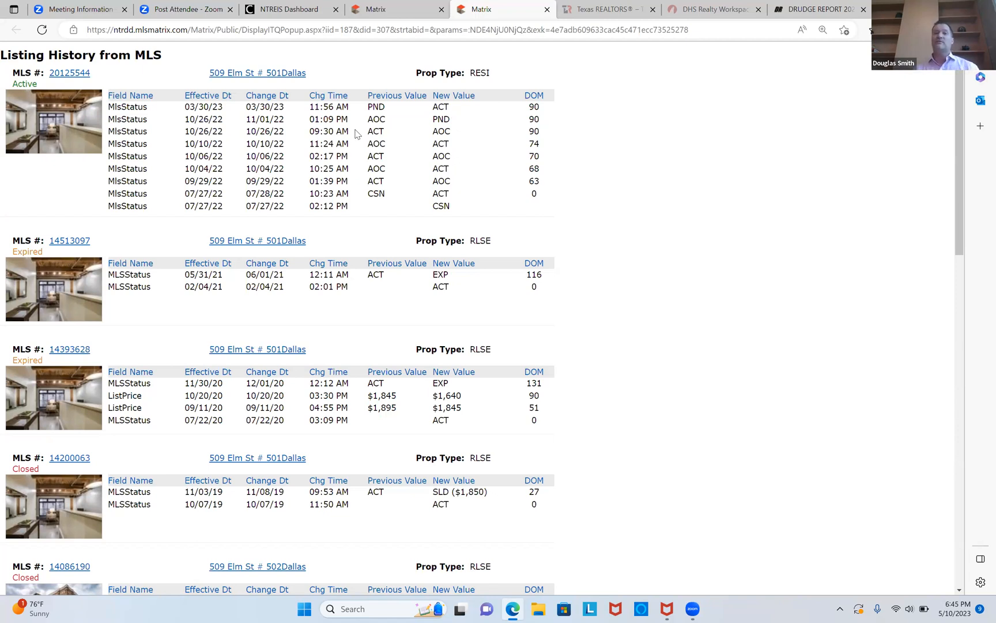
click(68, 73)
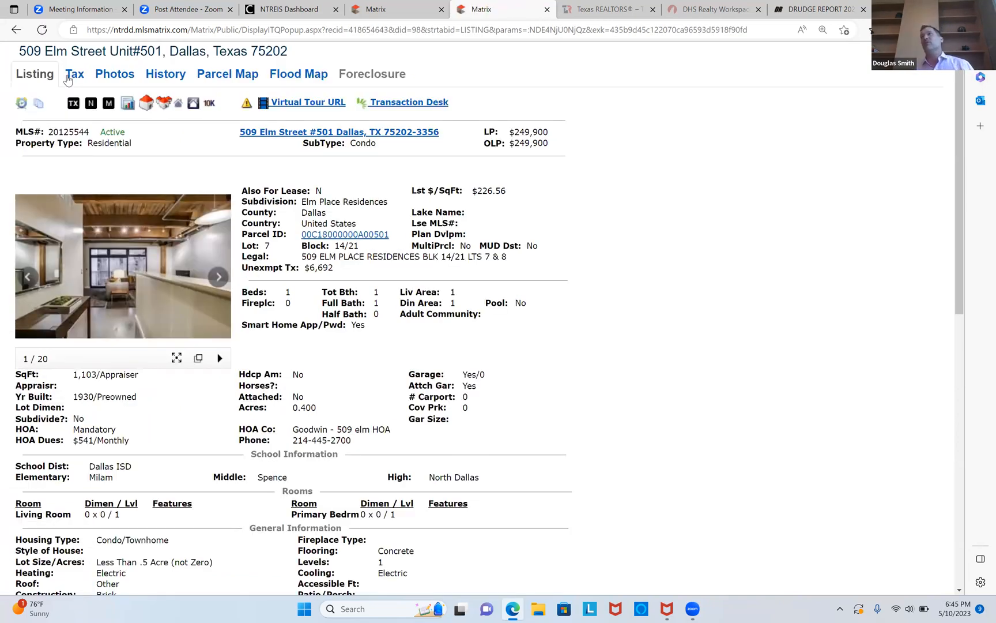
click(38, 106)
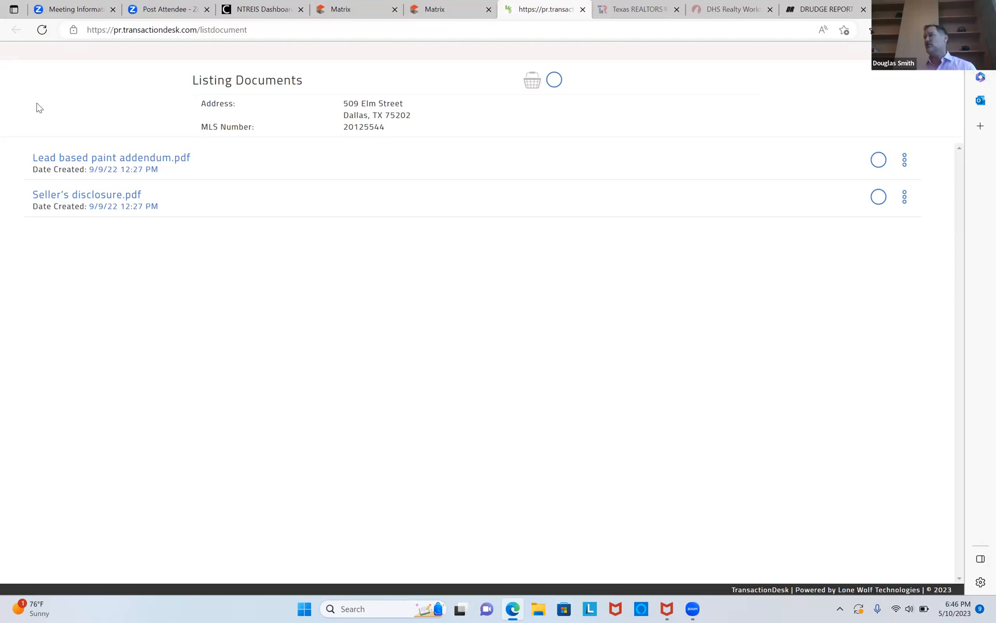
Open the Seller's disclosure PDF, read through its pages, and close it.
click(70, 196)
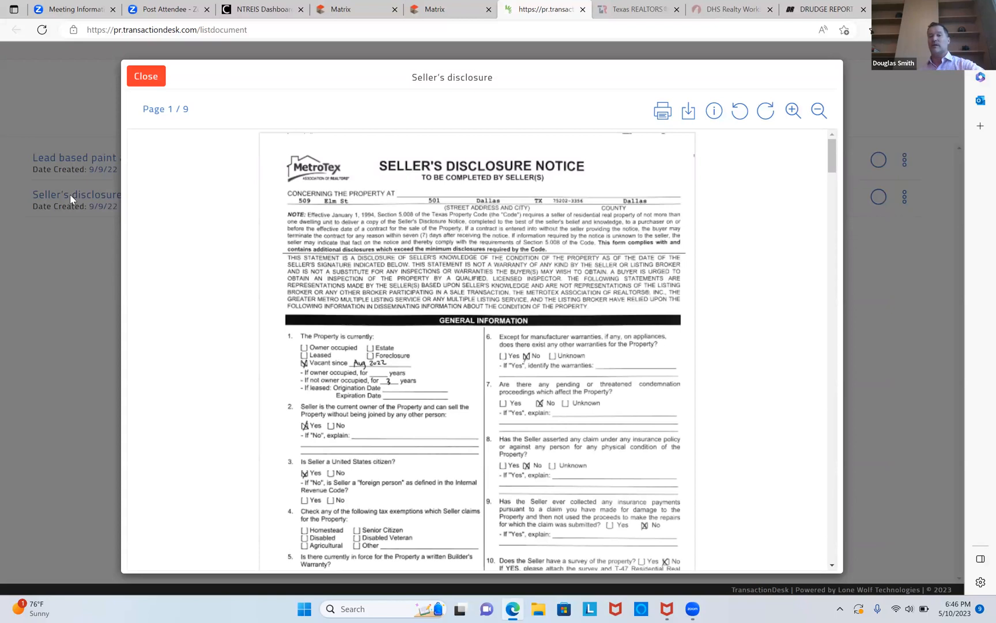
scroll(70, 194, down, 8)
scroll(70, 195, down, 5)
scroll(70, 194, down, 6)
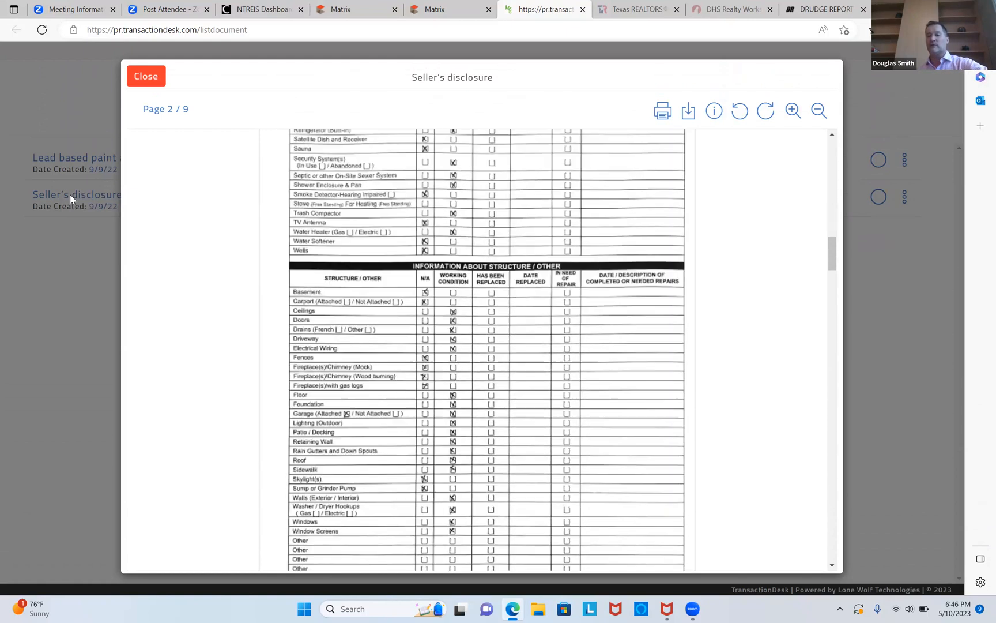
scroll(70, 195, down, 2)
scroll(71, 195, down, 6)
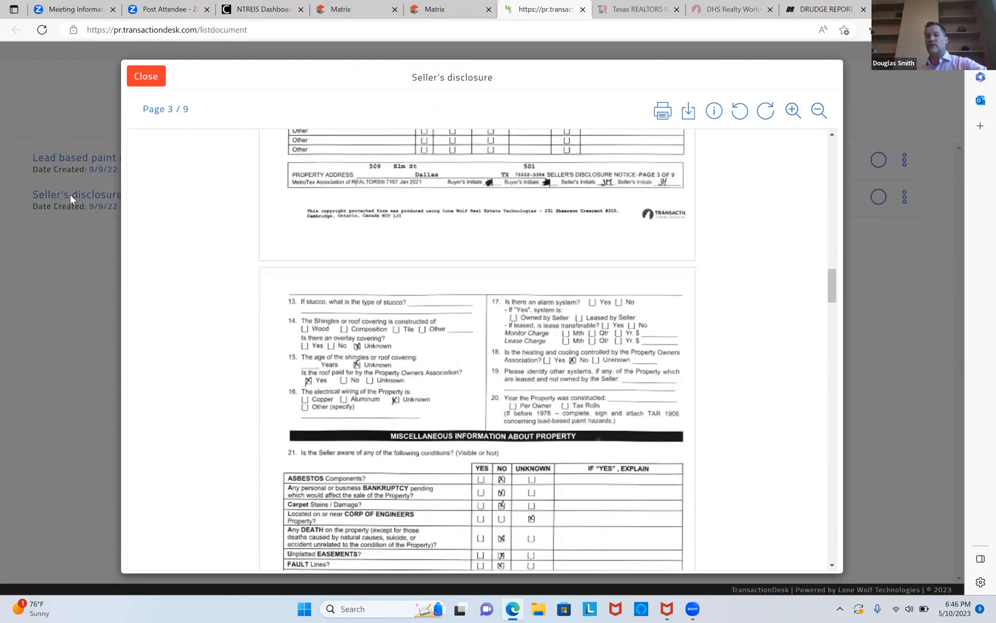
scroll(71, 195, down, 6)
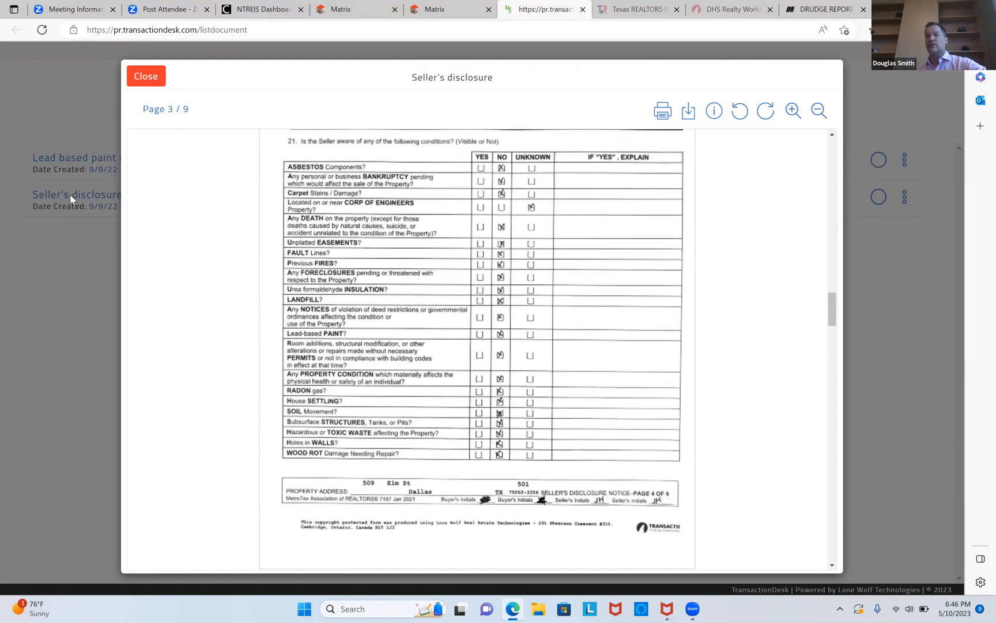
scroll(70, 195, down, 3)
scroll(70, 195, down, 3)
scroll(71, 195, down, 12)
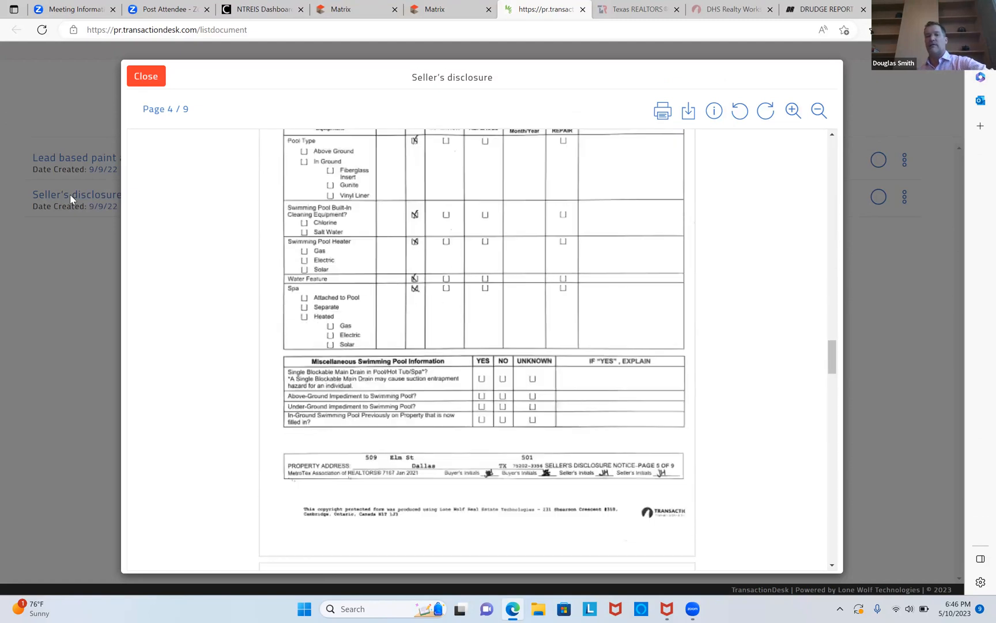
scroll(70, 195, down, 10)
scroll(70, 195, down, 10)
scroll(70, 195, down, 6)
scroll(70, 194, down, 5)
scroll(71, 195, down, 6)
scroll(70, 195, up, 20)
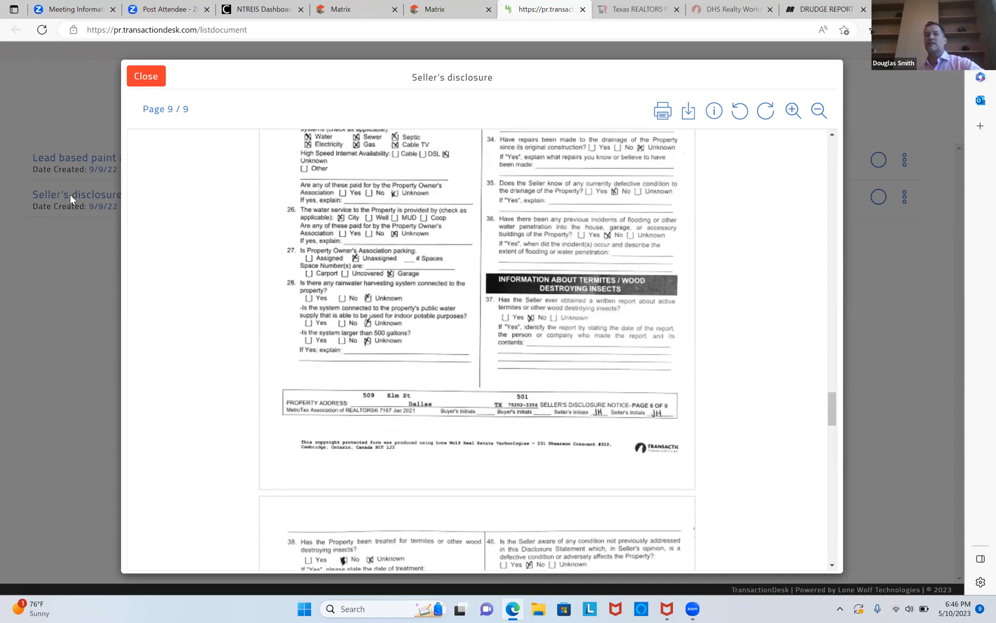
click(71, 195)
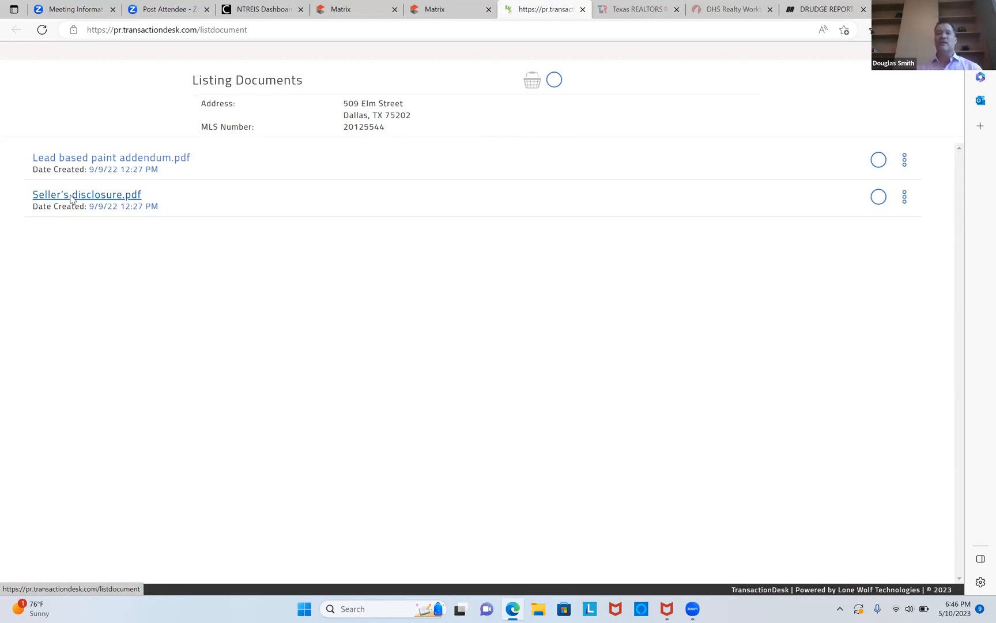
Switch back to the Matrix listing tab and scroll through its remarks and agent information.
click(438, 9)
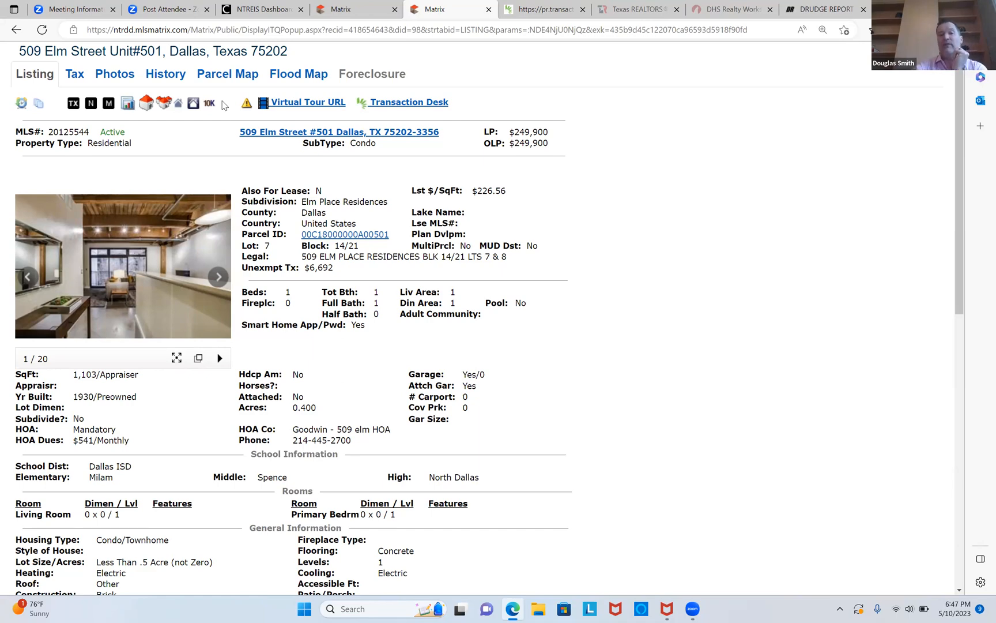
scroll(224, 104, down, 8)
scroll(224, 104, down, 2)
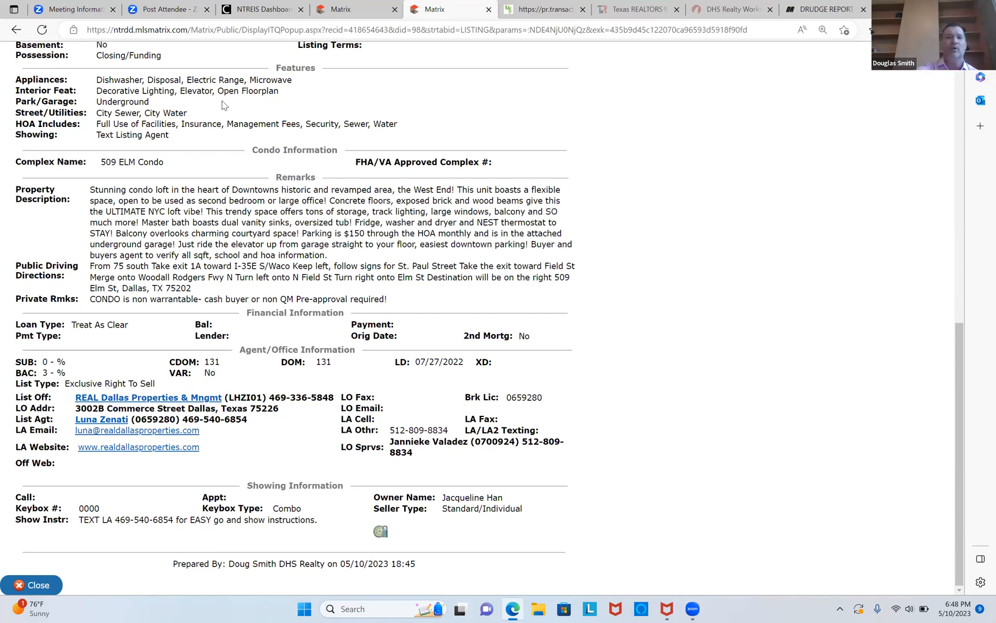
Scroll through the listing's details from the top down to the features and remarks.
scroll(224, 105, up, 10)
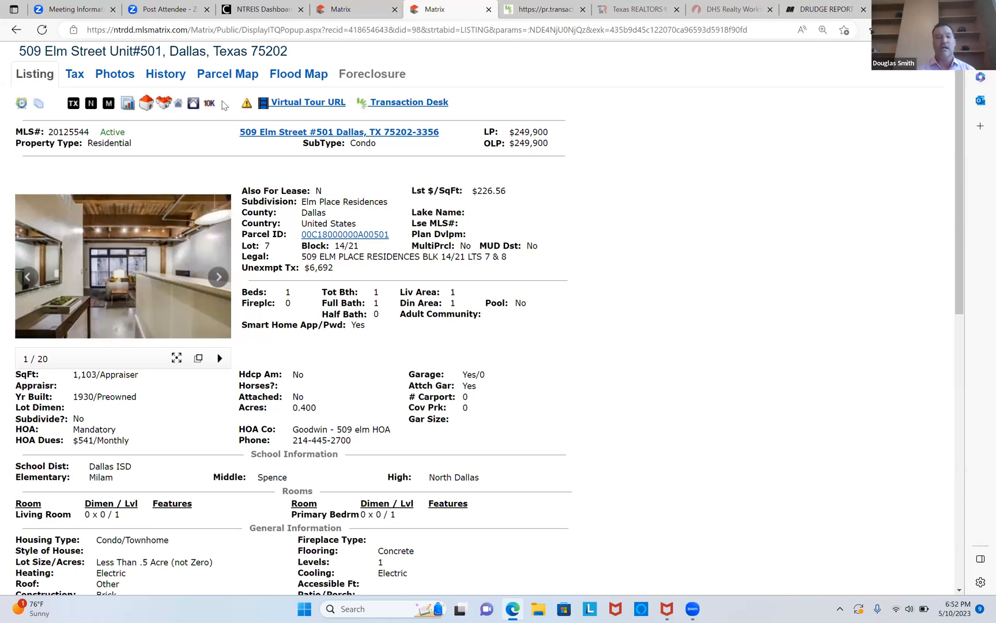
scroll(224, 105, down, 2)
scroll(223, 105, up, 1)
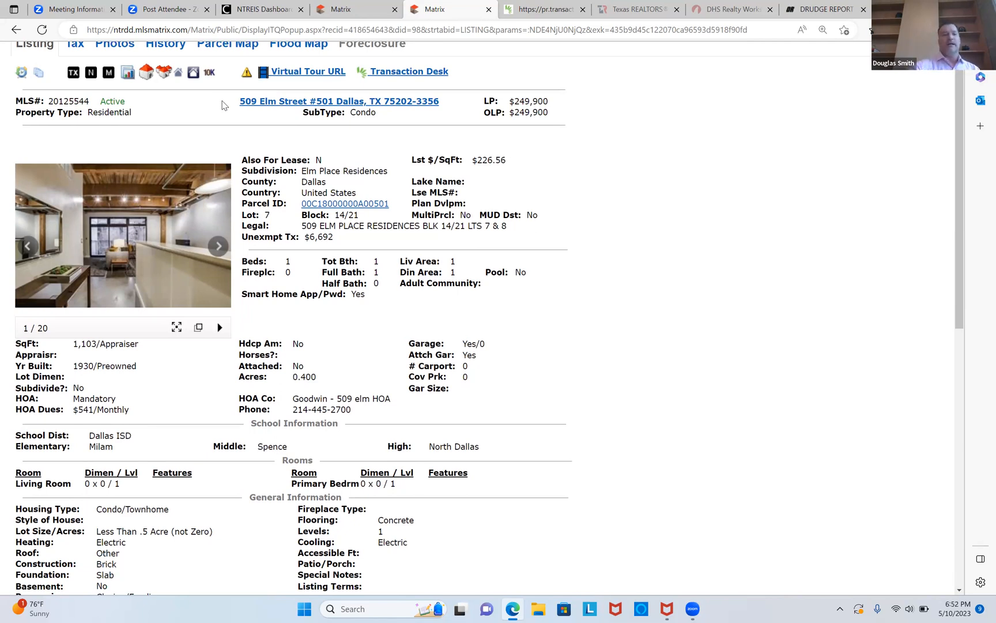
scroll(224, 105, down, 4)
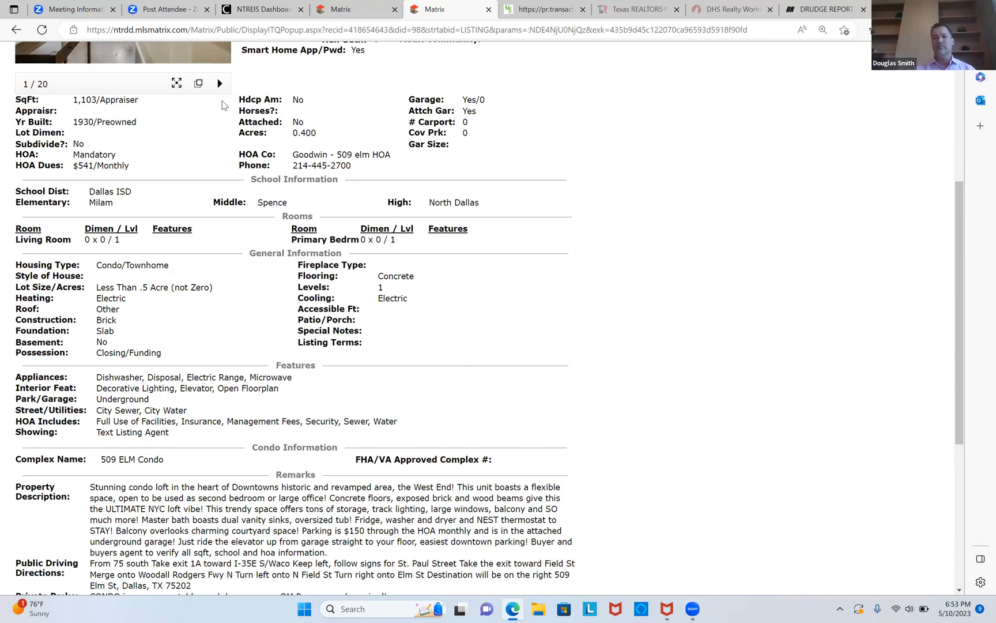
scroll(223, 105, down, 2)
scroll(224, 104, up, 7)
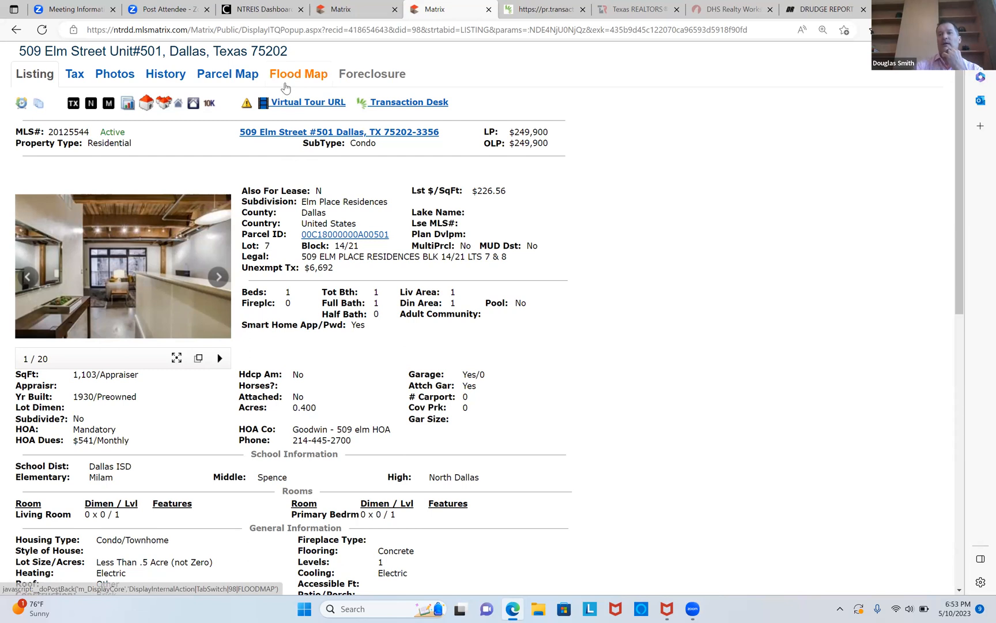
scroll(285, 88, down, 1)
scroll(240, 4, up, 1)
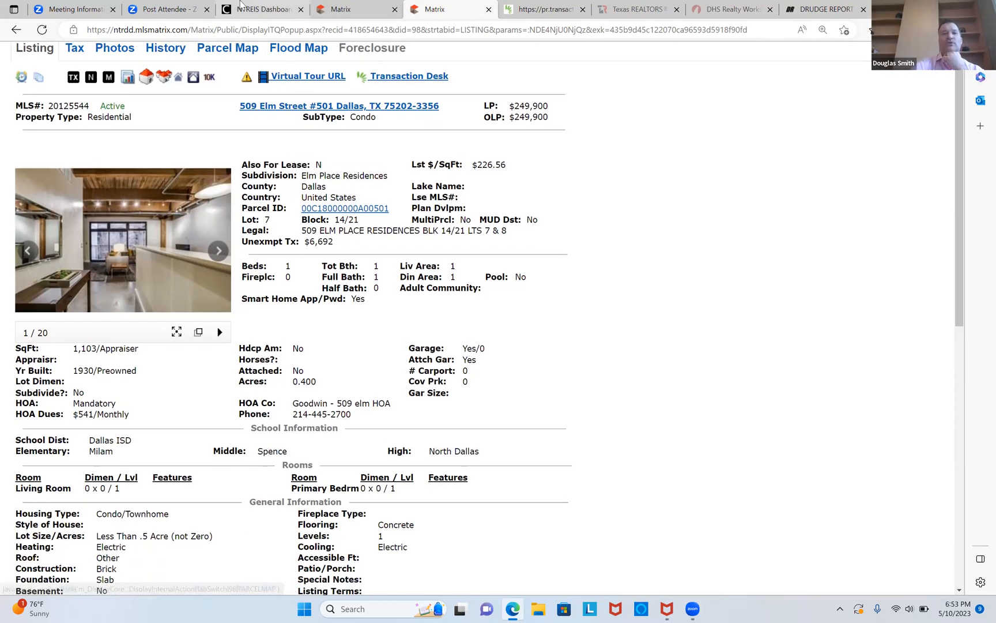
Start a new detailed residential search in the other Matrix tab with subdivision elm place resid*.
click(361, 11)
mouse_move(227, 70)
mouse_move(227, 91)
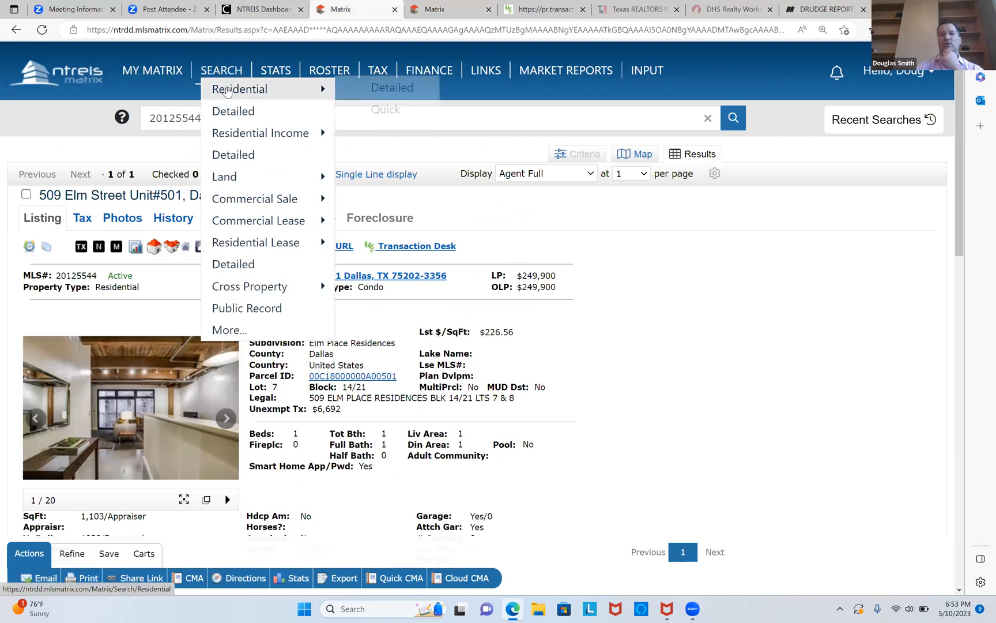
click(404, 89)
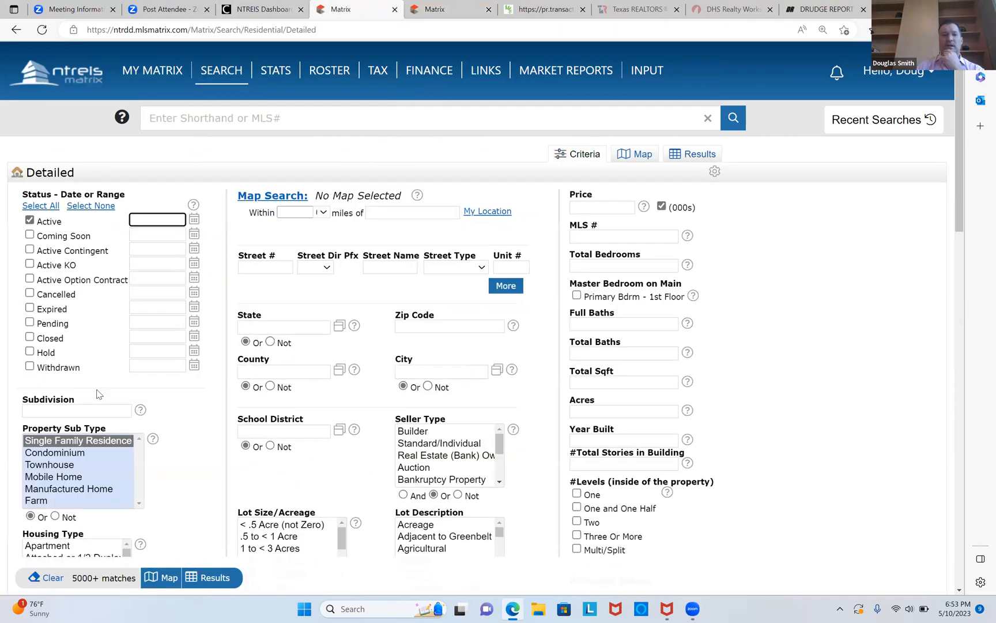
click(89, 407)
text(el)
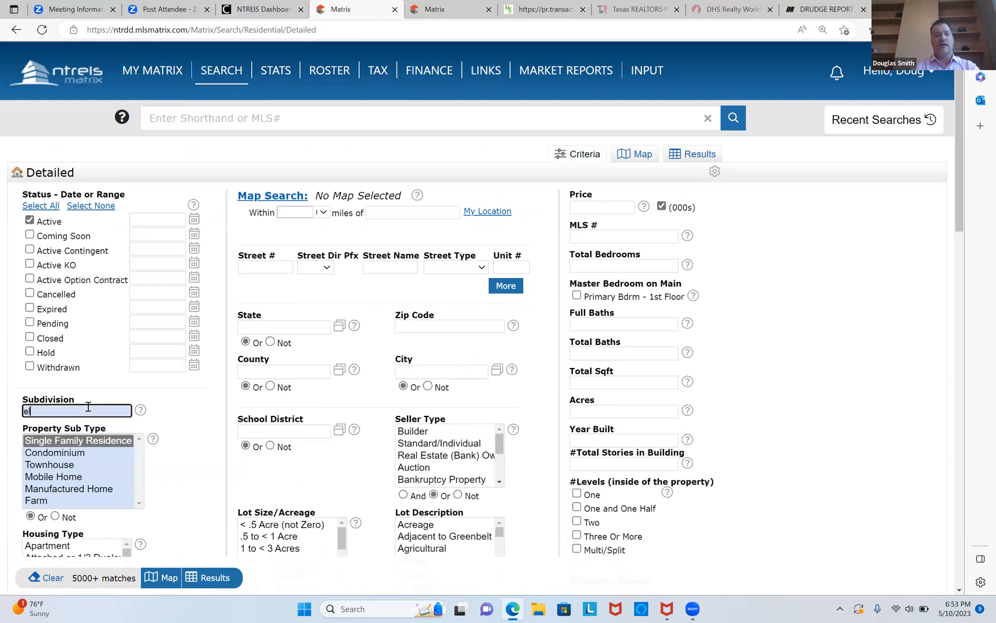
text(m place resid)
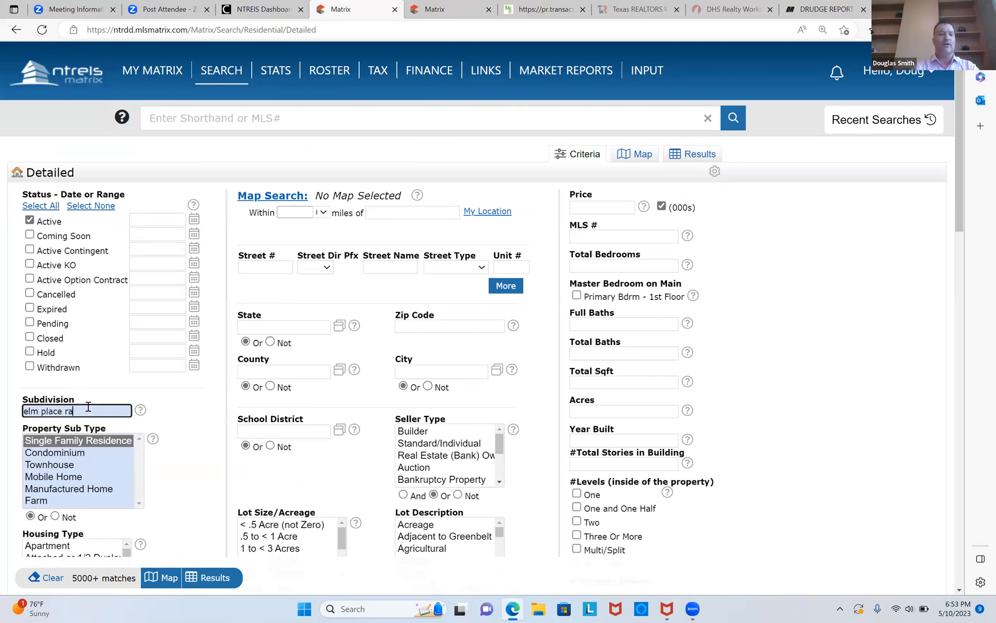
text(*)
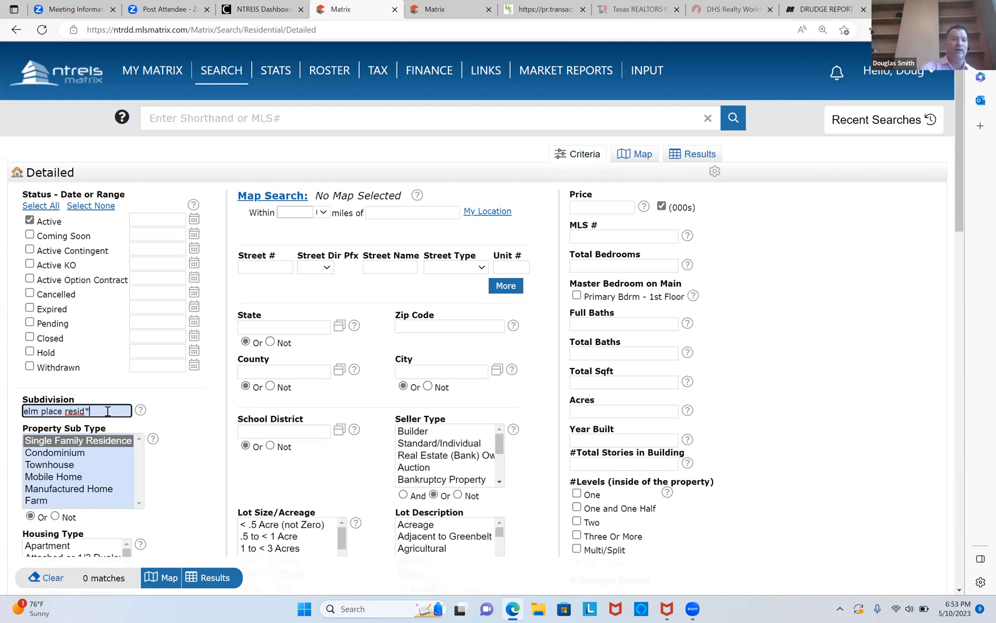
Select all statuses, set Pending to 0-180 and Closed to 0-190, and restrict the sub type to Condominium.
click(36, 209)
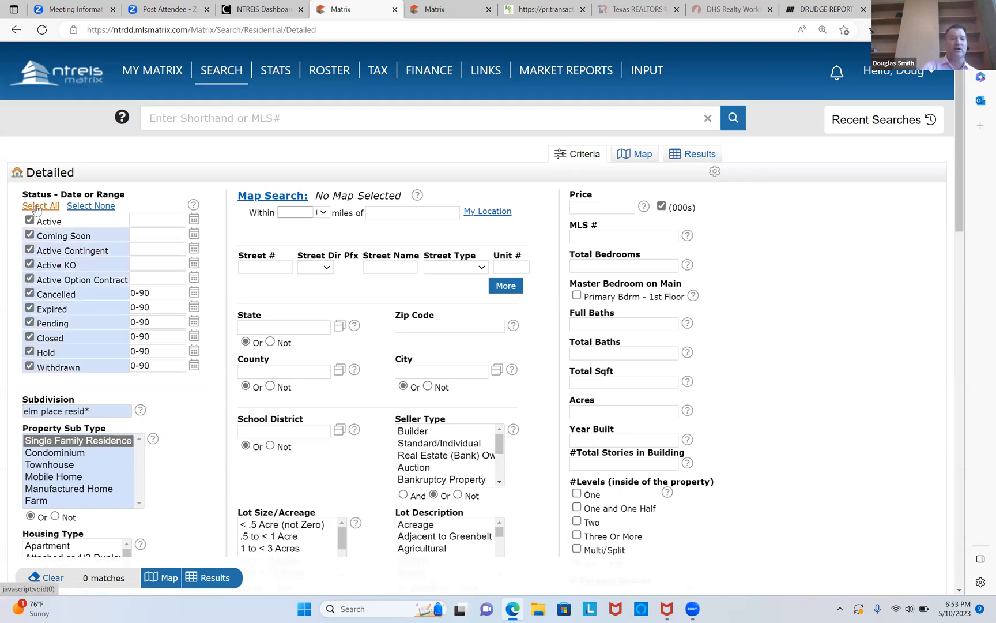
double_click(168, 322)
text(180)
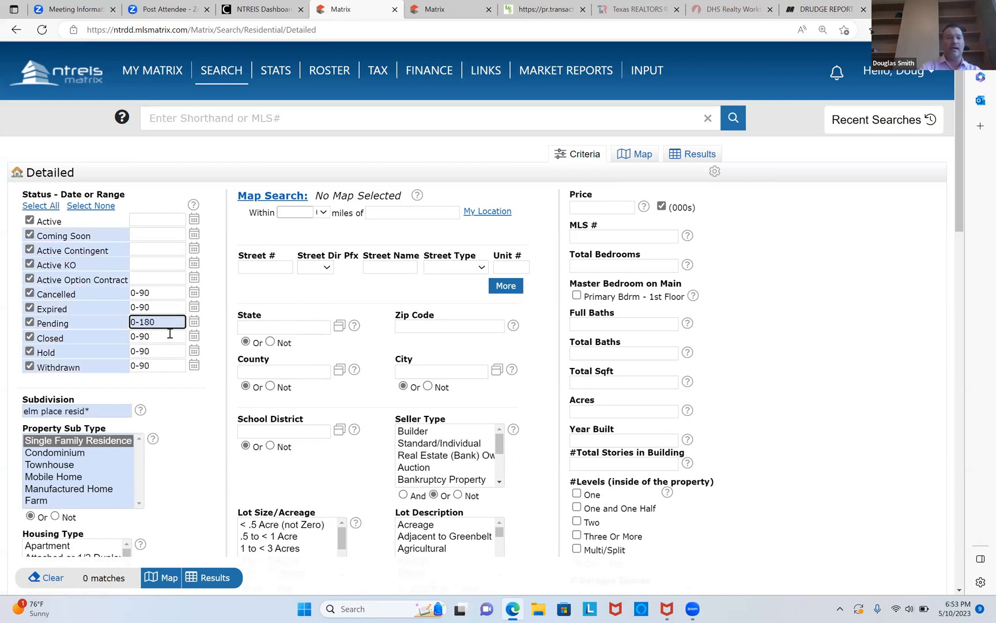
double_click(171, 340)
text(190)
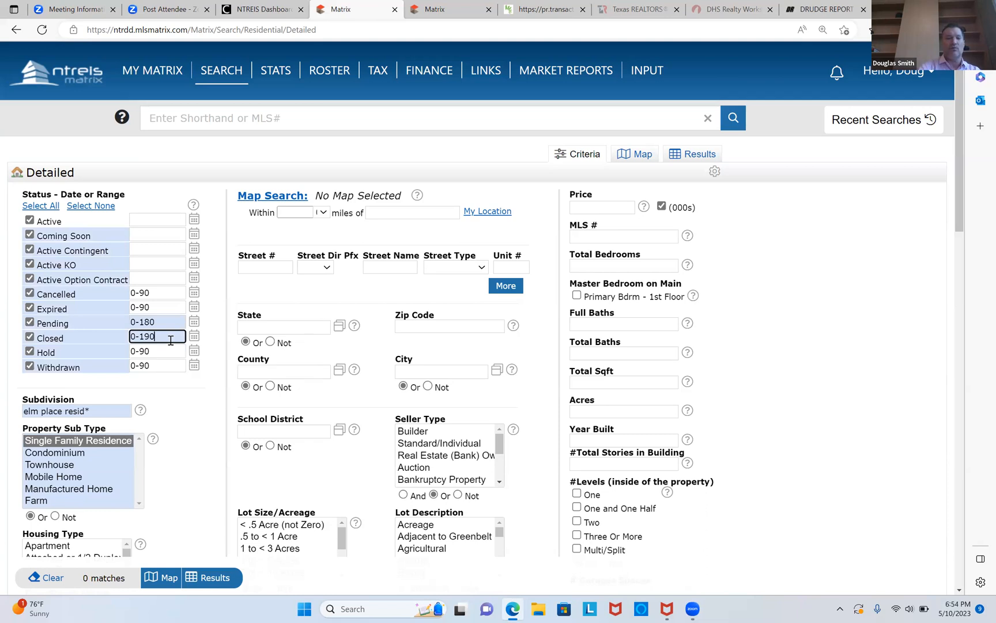
click(74, 454)
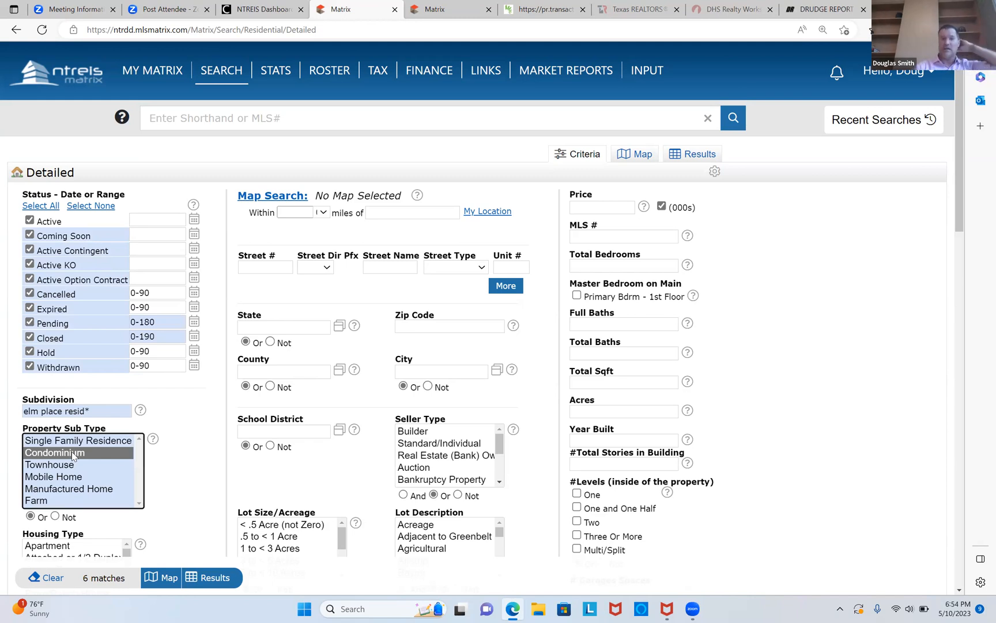
Show the results, select all listings, generate a Quick CMA report, and scroll through its pages.
click(215, 579)
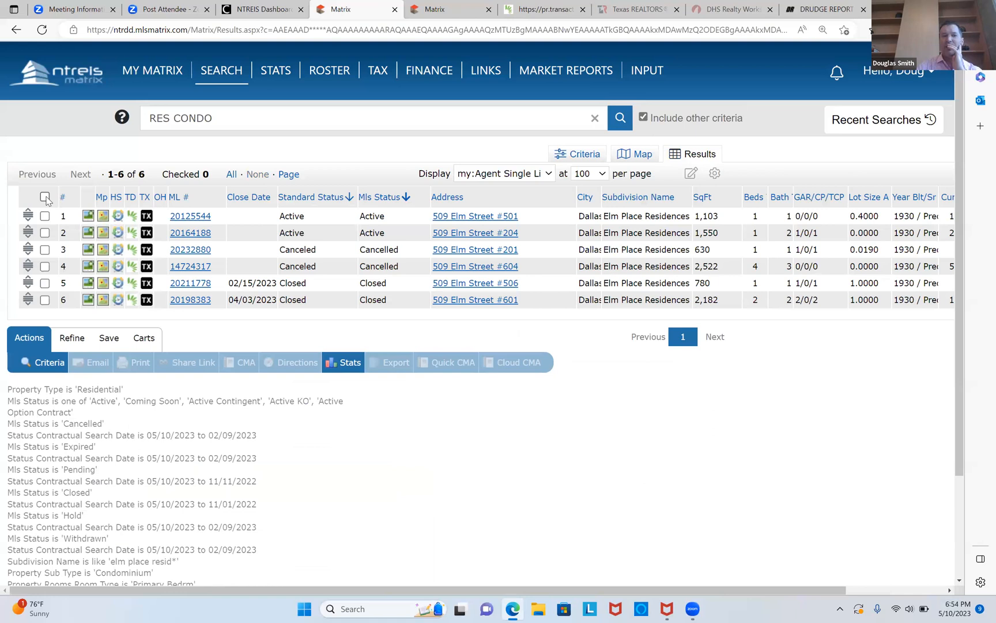
click(45, 198)
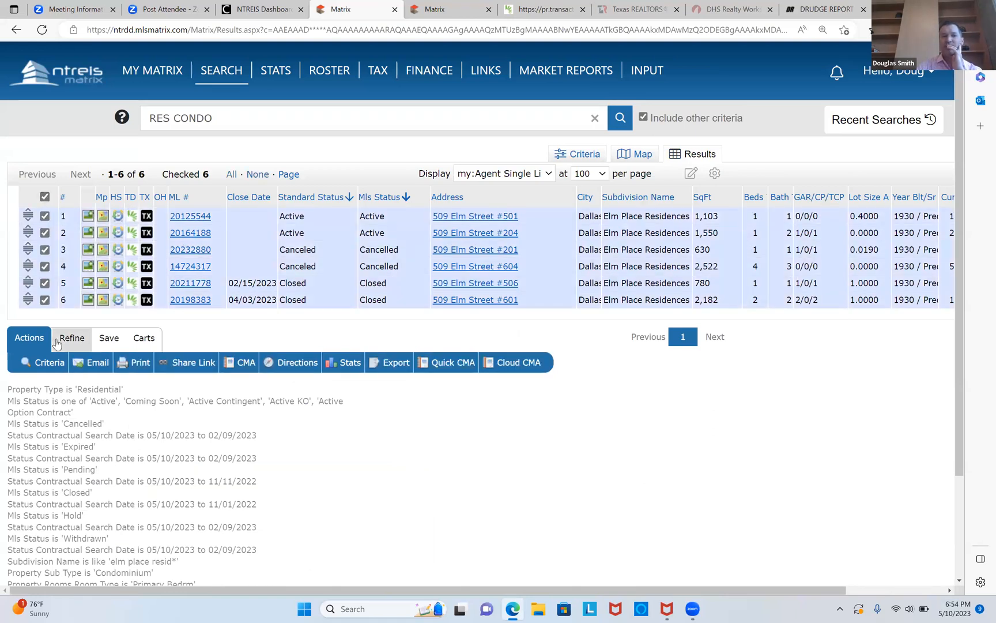
click(453, 363)
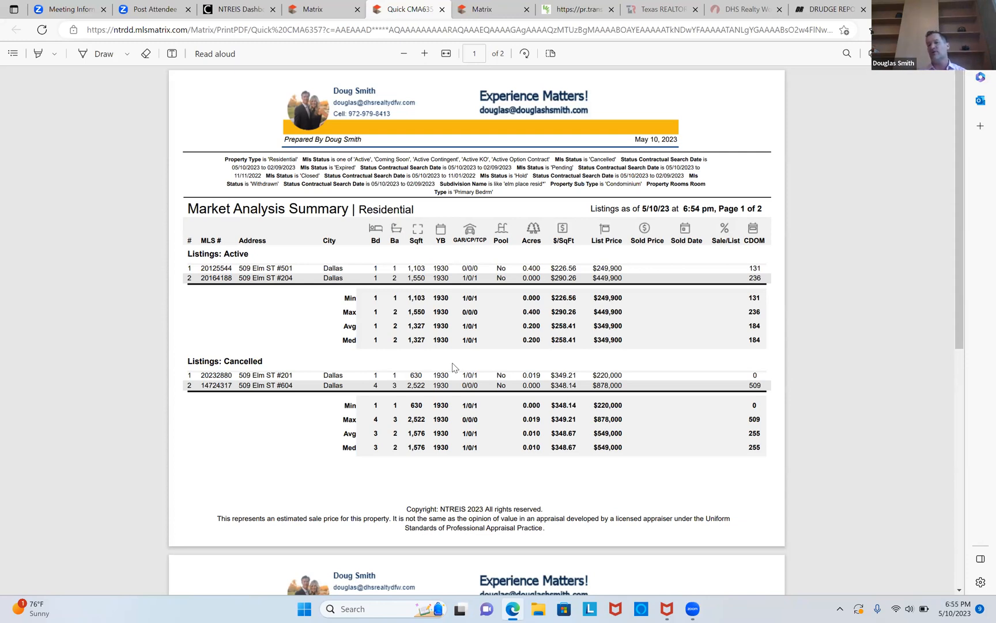
scroll(453, 367, down, 6)
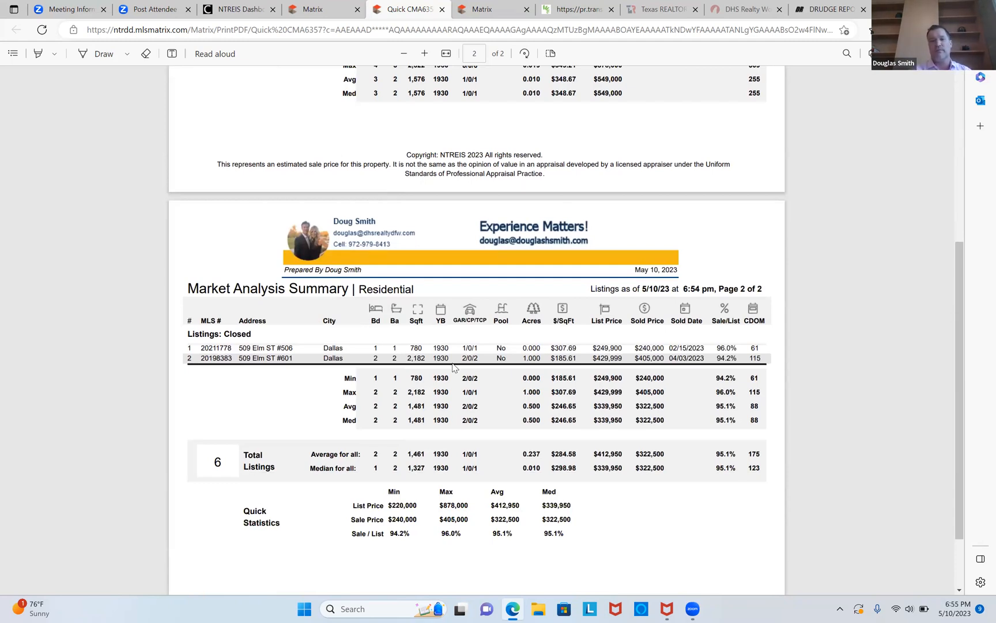
scroll(453, 367, up, 5)
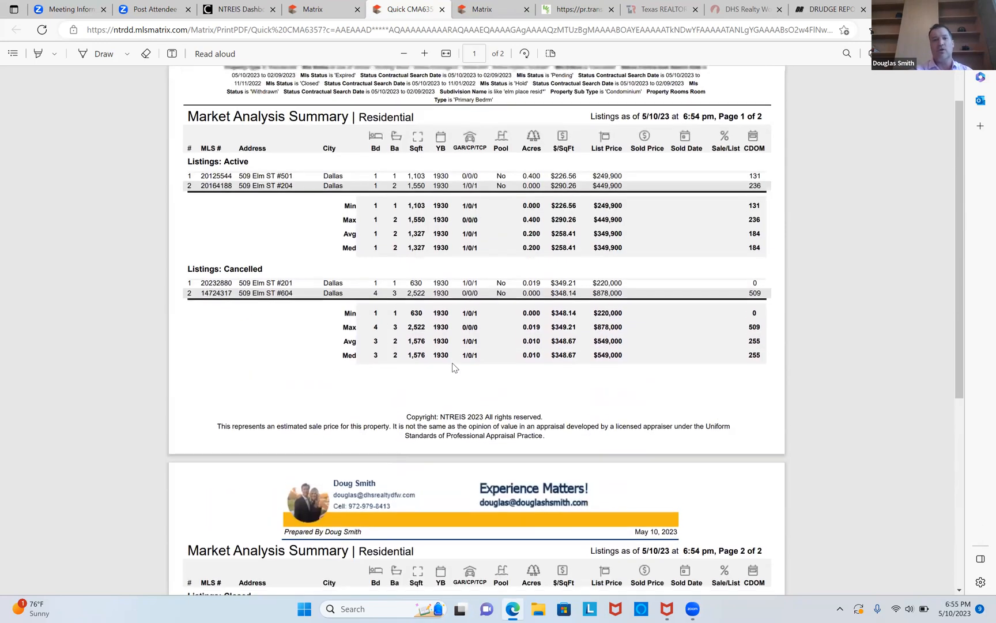
scroll(453, 367, down, 5)
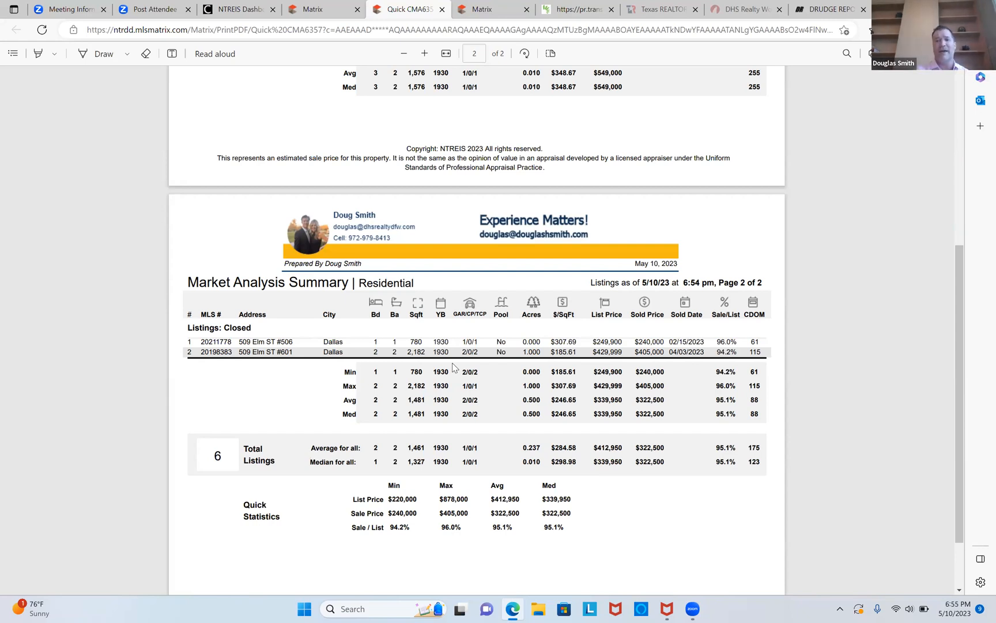
scroll(454, 367, up, 5)
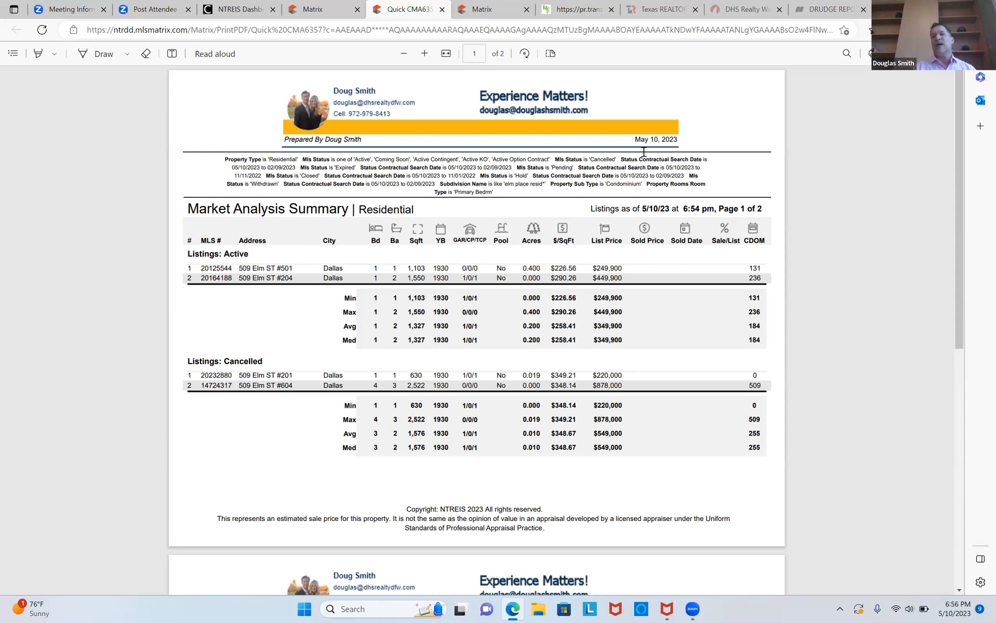
Switch to the Texas REALTORS site and open its member login page.
click(662, 10)
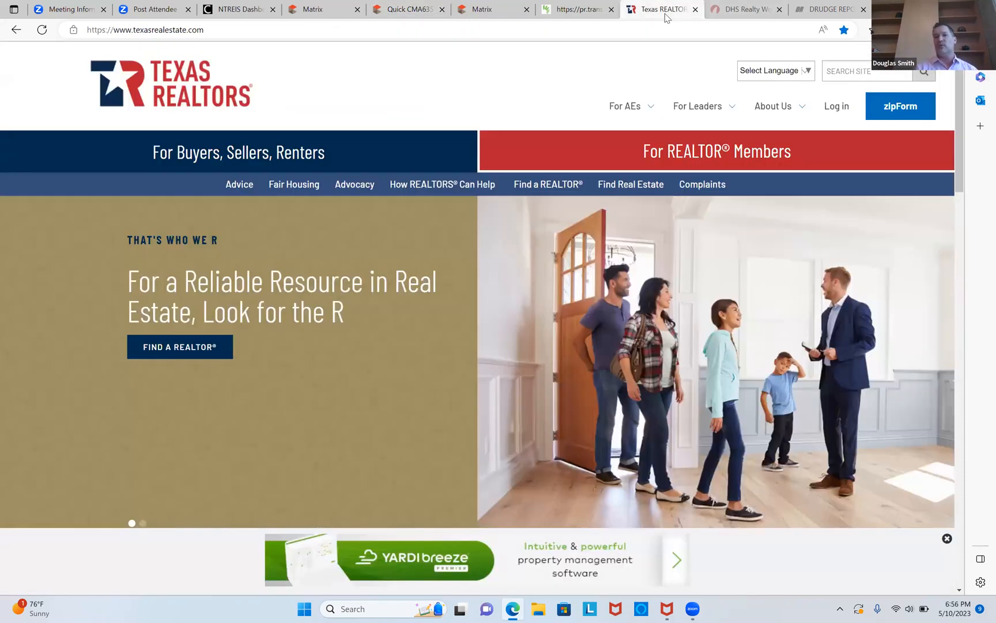
mouse_move(801, 118)
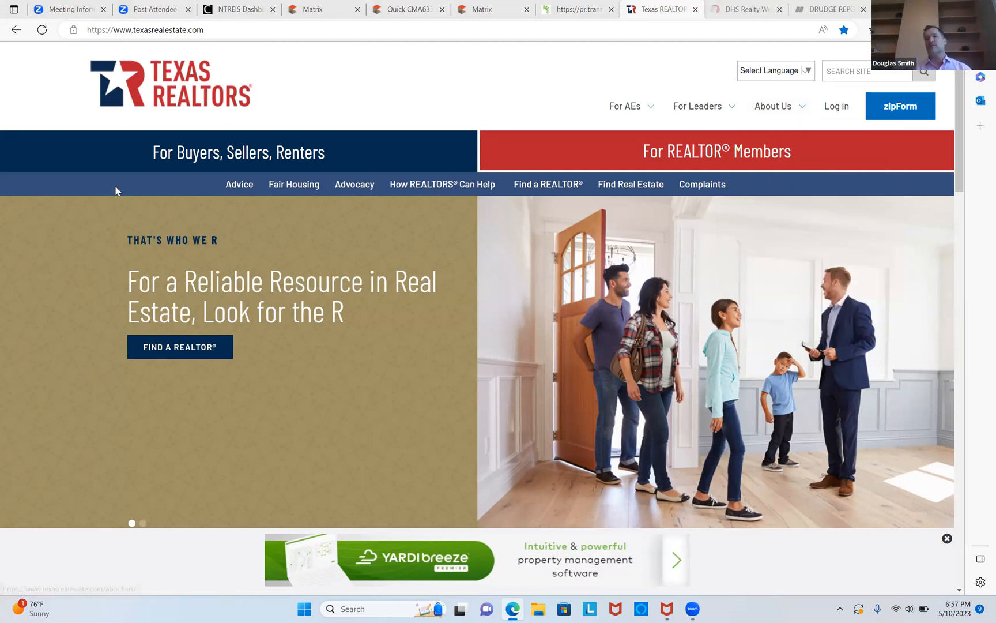
click(540, 31)
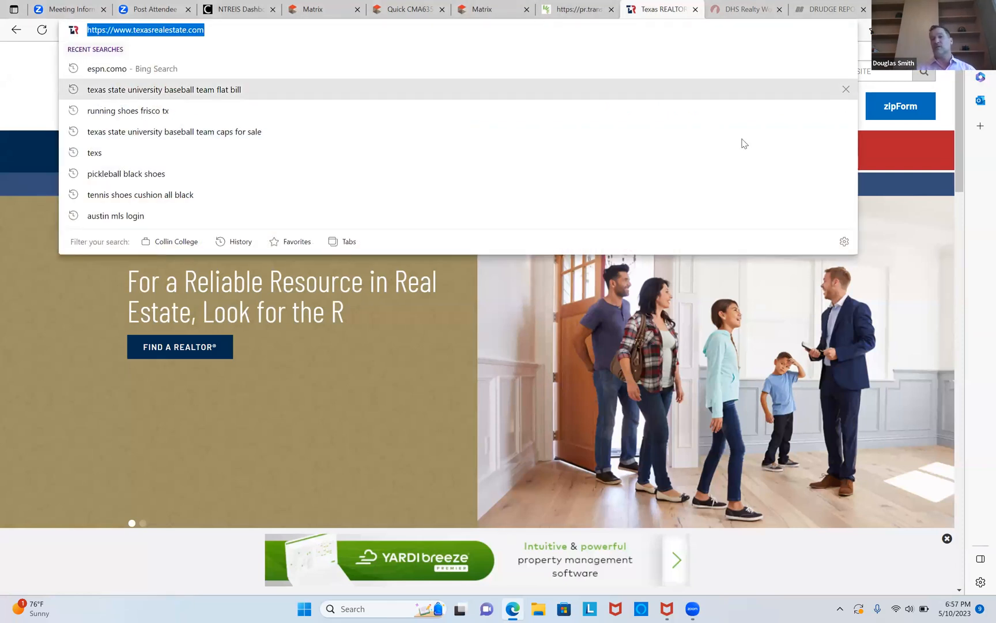
click(881, 242)
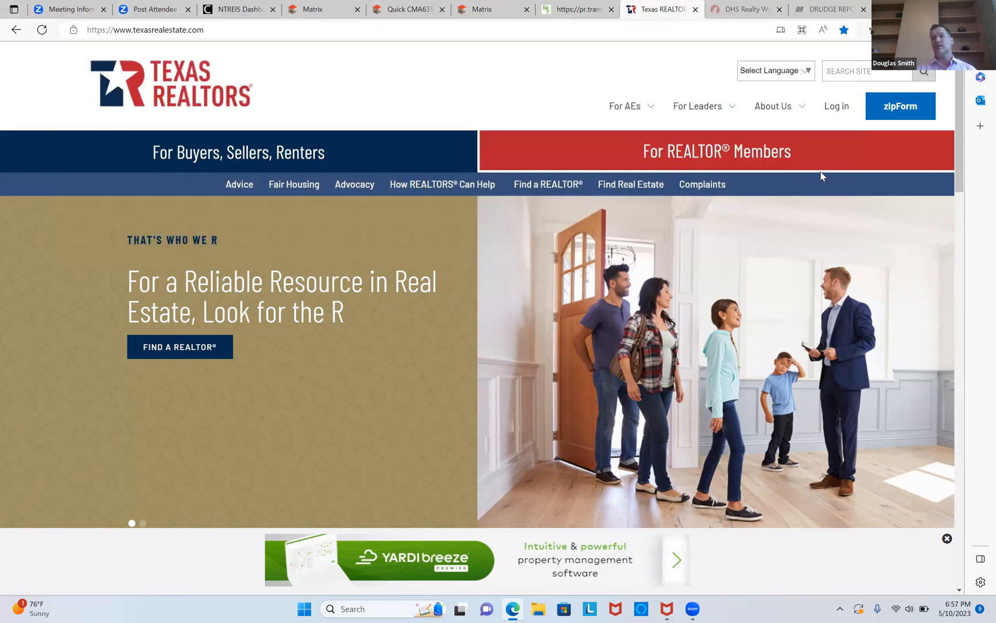
click(838, 115)
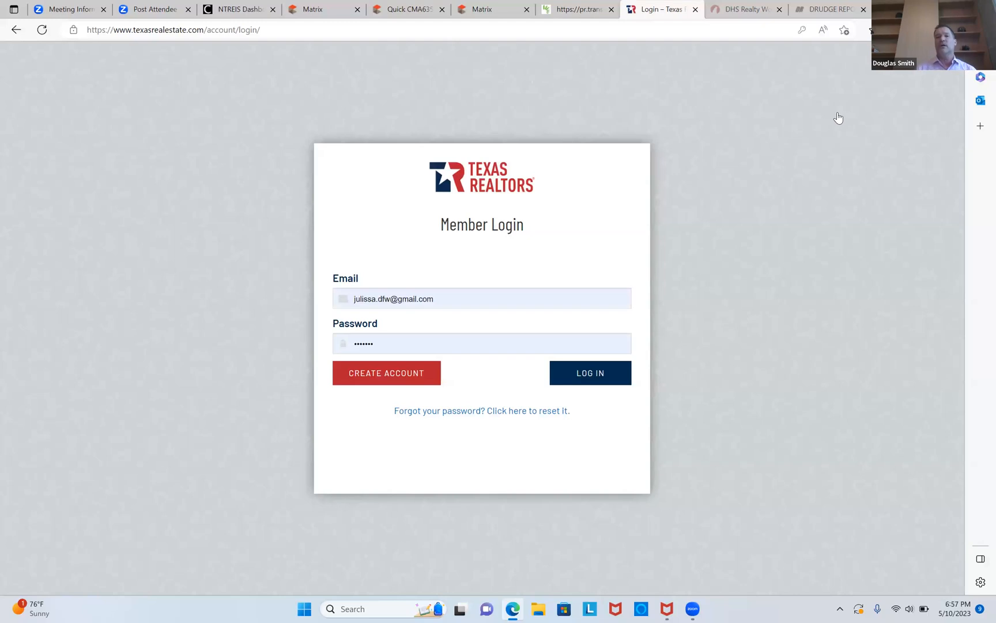
Replace the login email with the member's own email, pick the saved password, and log in.
click(534, 296)
key(BackSpace)
key(BackSpace)
key(BackSpace)
key(BackSpace)
key(BackSpace)
key(BackSpace)
key(BackSpace)
key(BackSpace)
key(BackSpace)
key(BackSpace)
key(BackSpace)
key(BackSpace)
key(BackSpace)
key(BackSpace)
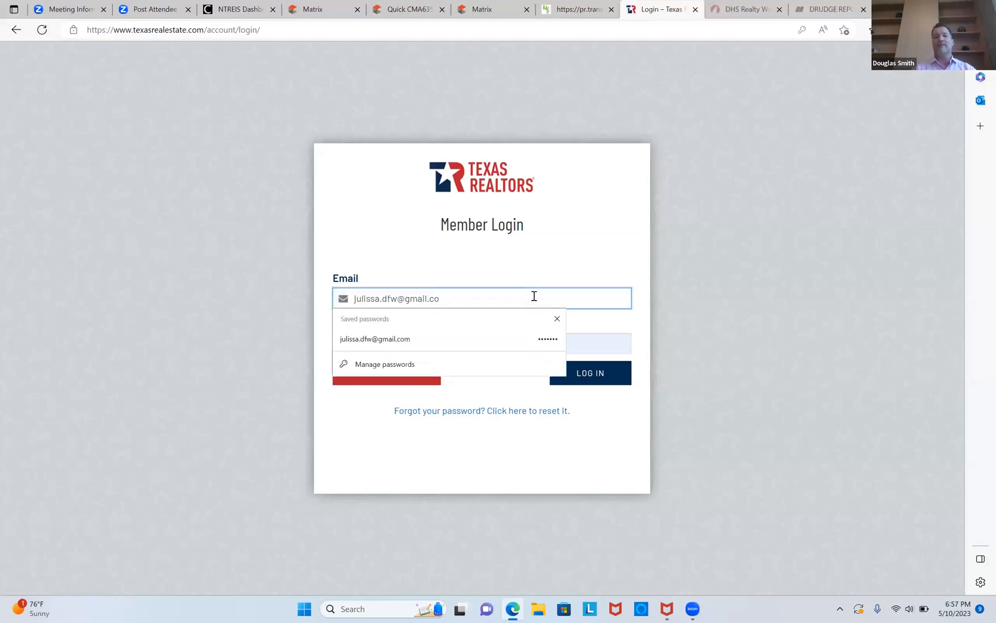
key(BackSpace)
key(BackSpace)
key(BackSpace)
key(BackSpace)
key(BackSpace)
key(BackSpace)
key(BackSpace)
text(douglas)
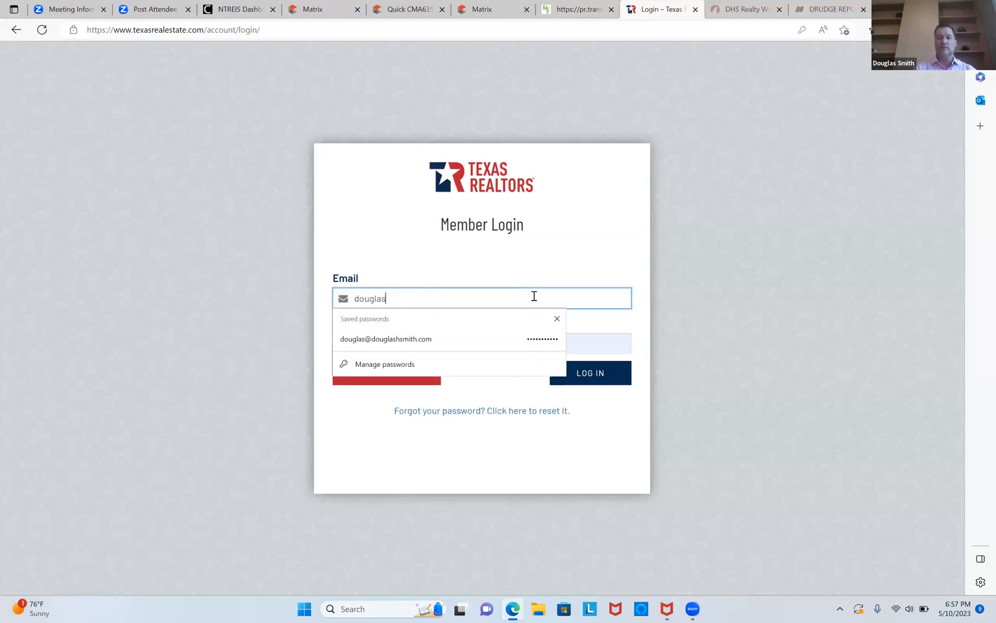
click(465, 338)
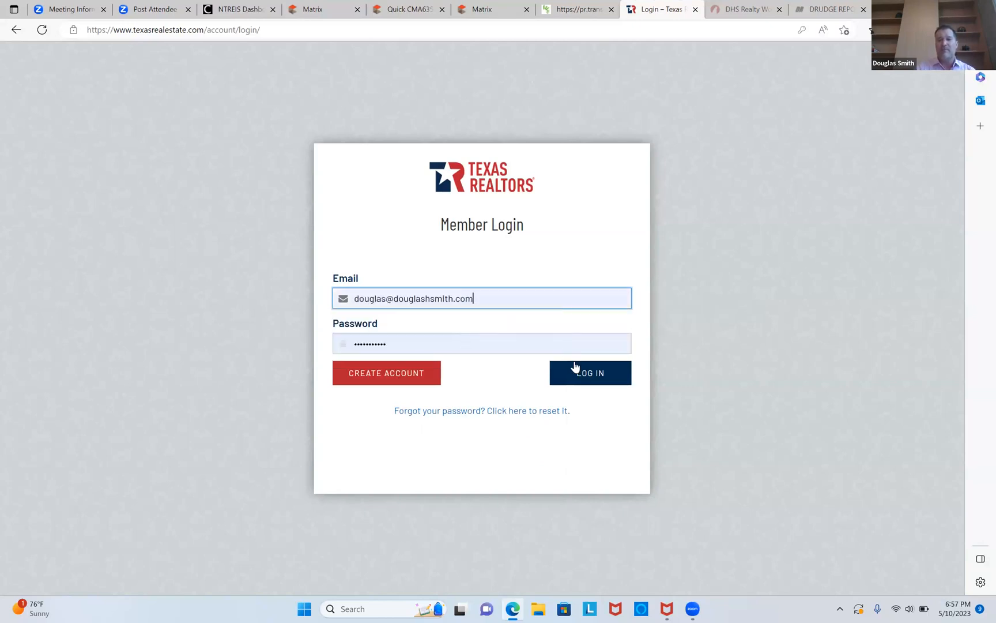
click(593, 381)
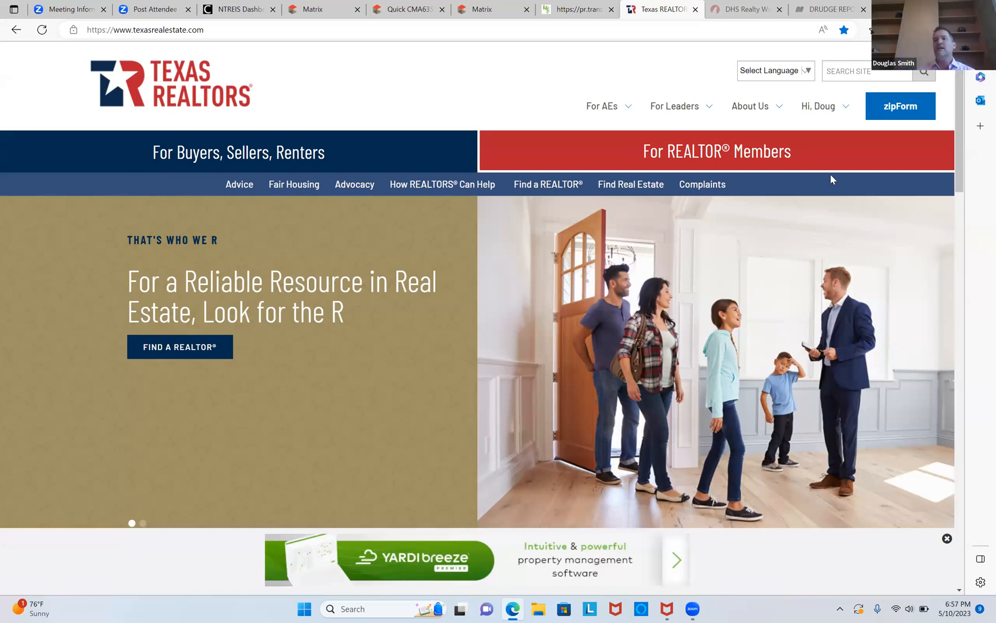
Open zipForm from the Texas REALTORS site.
click(897, 107)
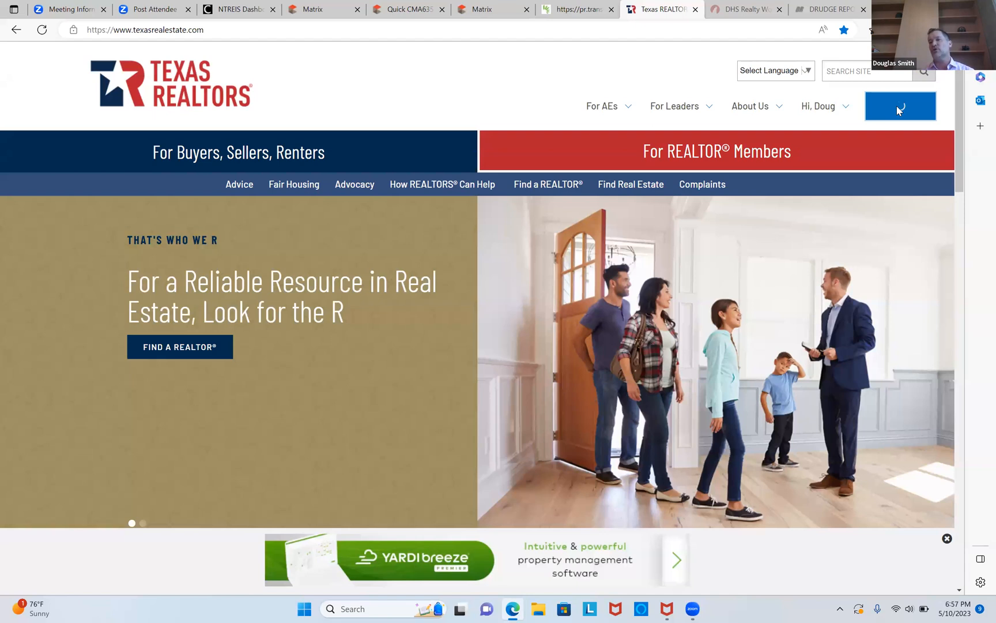
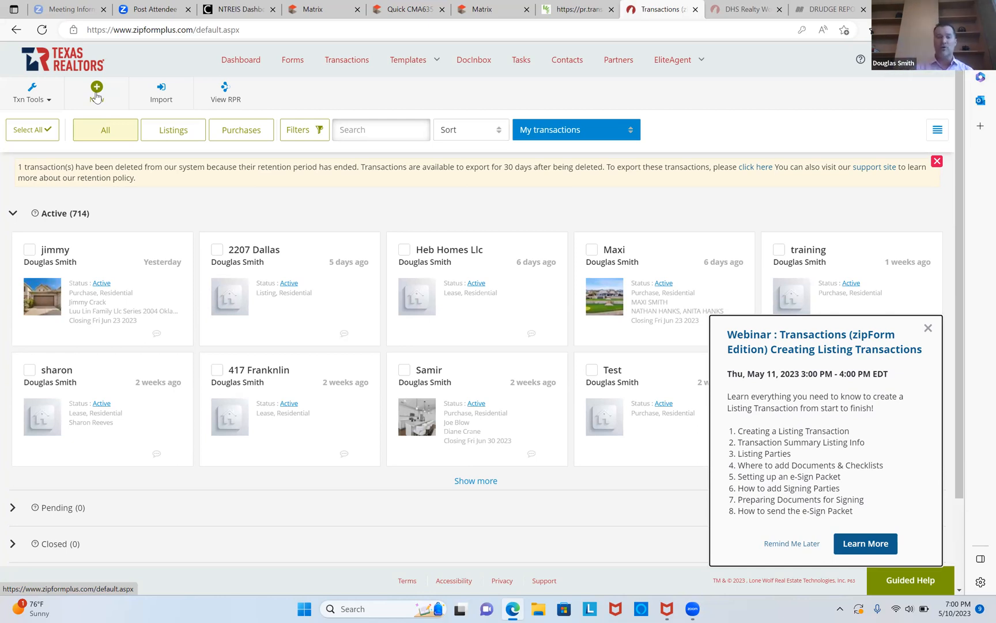
Start a new purchase or offer transaction and enter the buyer client's name as its name.
click(97, 93)
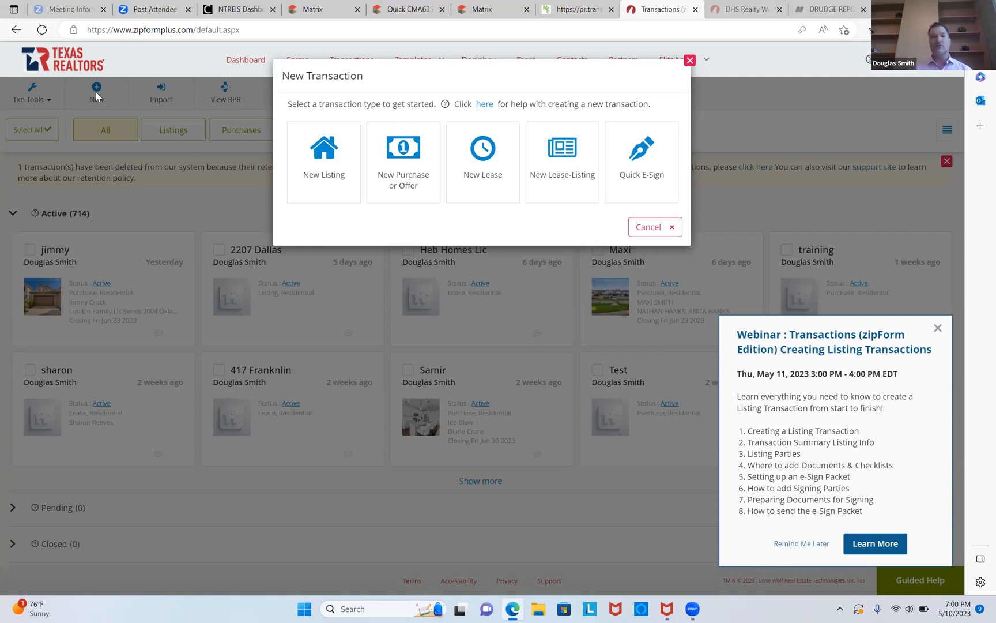
click(392, 169)
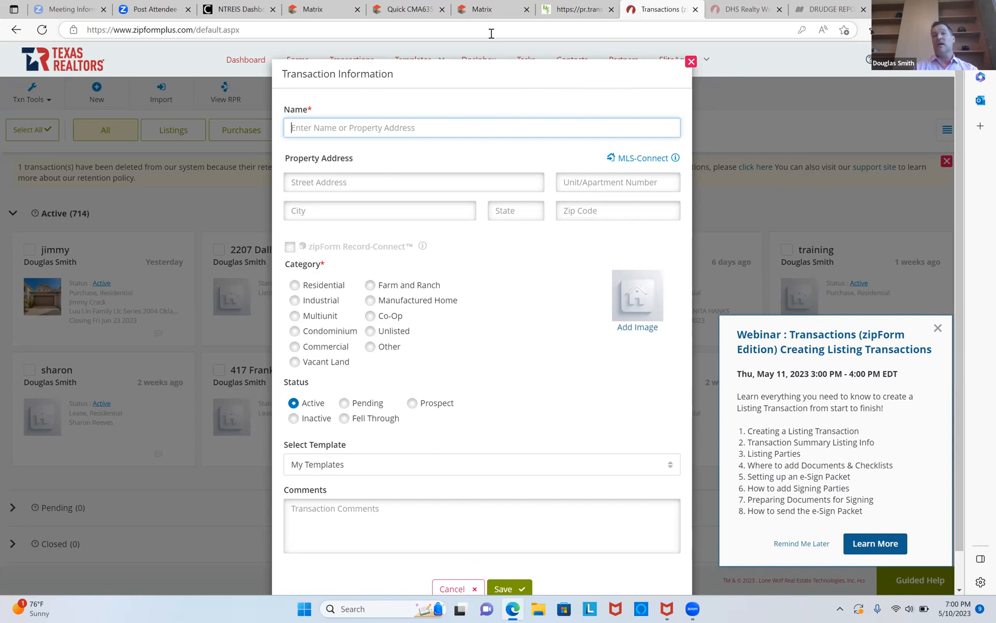
click(533, 137)
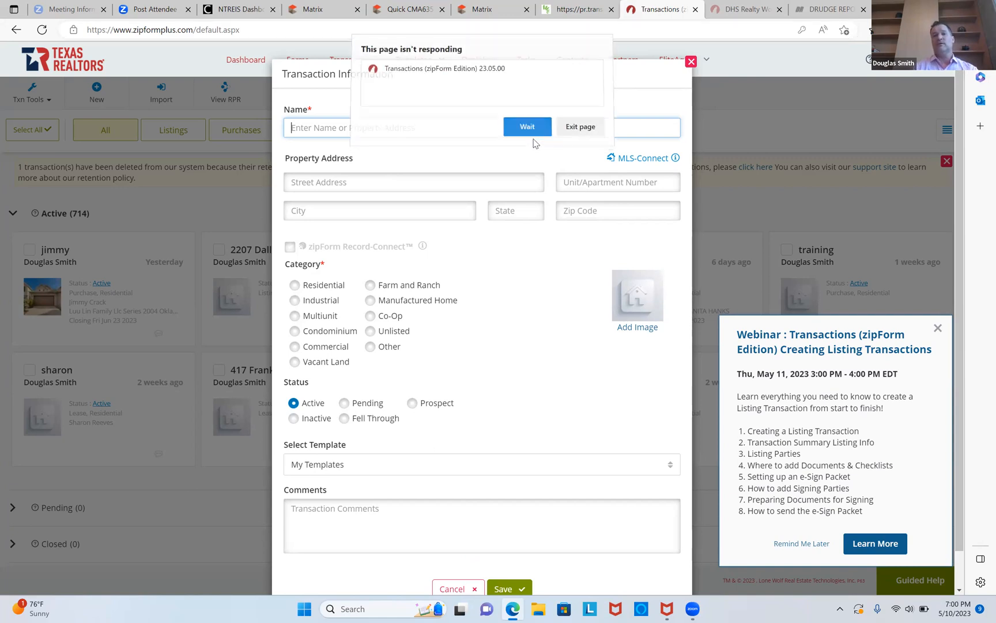
text(Phill)
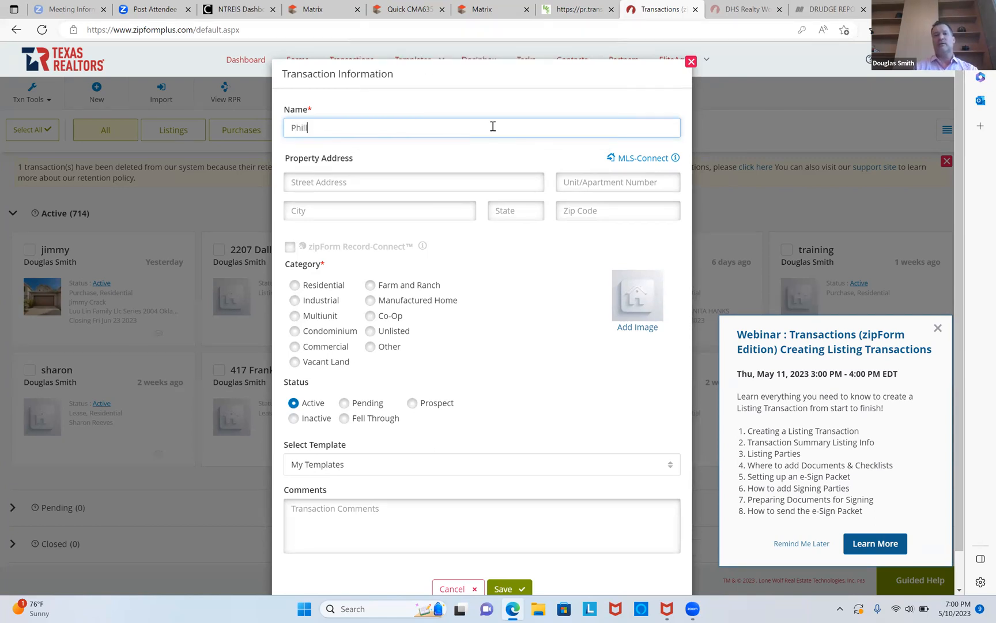
text(ipp)
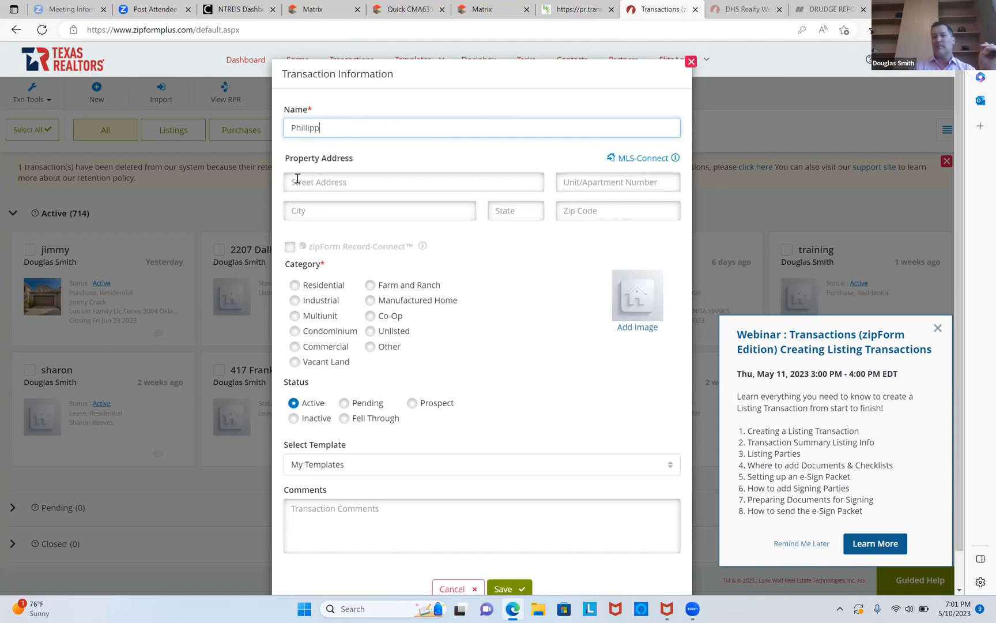
Set the transaction category to Residential and pick the Personal - buyer template.
click(294, 285)
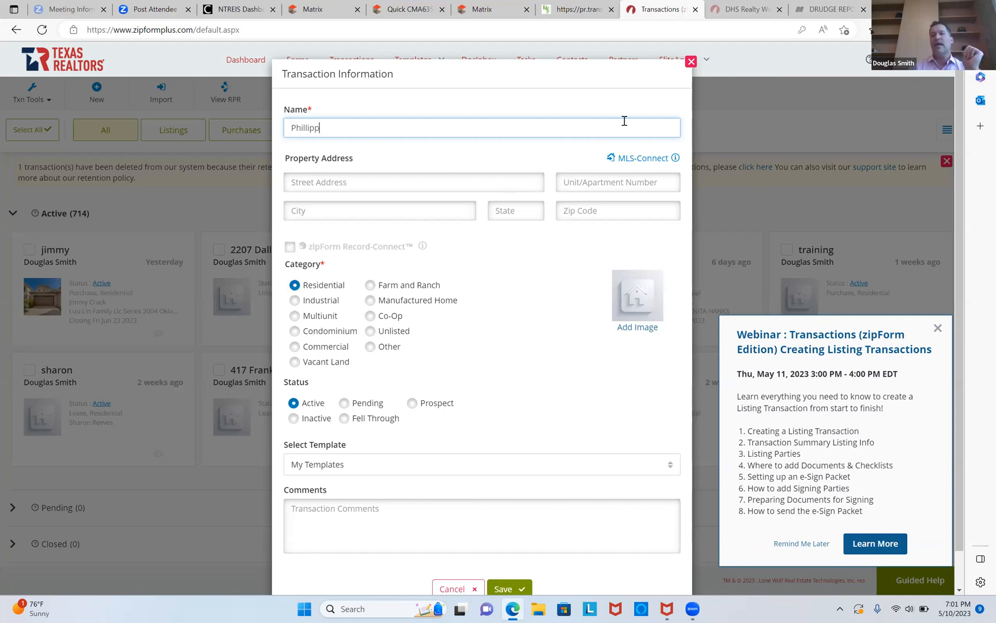
click(332, 470)
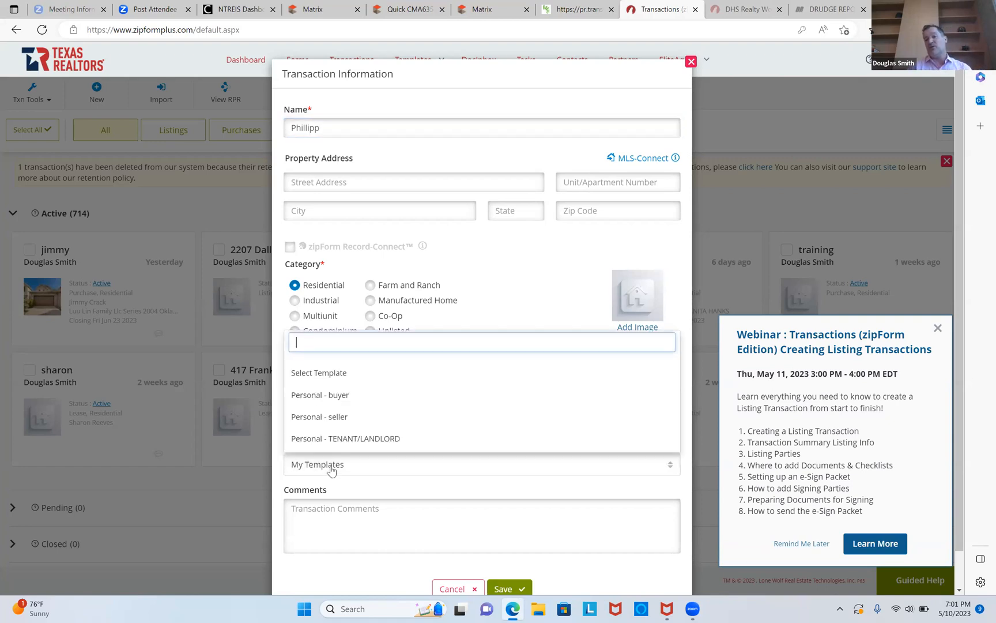
click(334, 395)
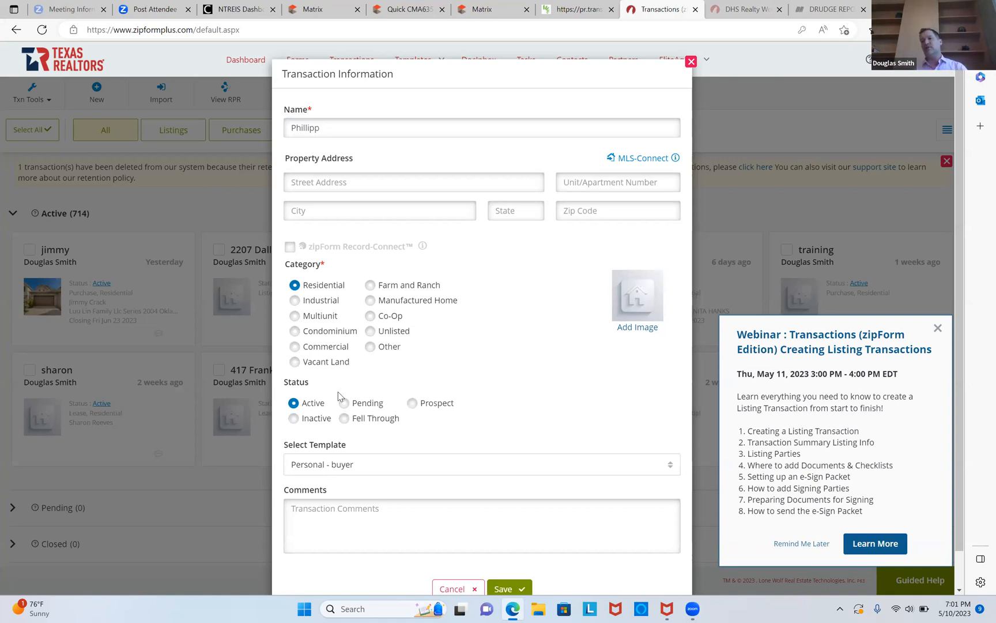
Look up MLS listing 20125544 through MLS-Connect, including the property photo.
click(643, 160)
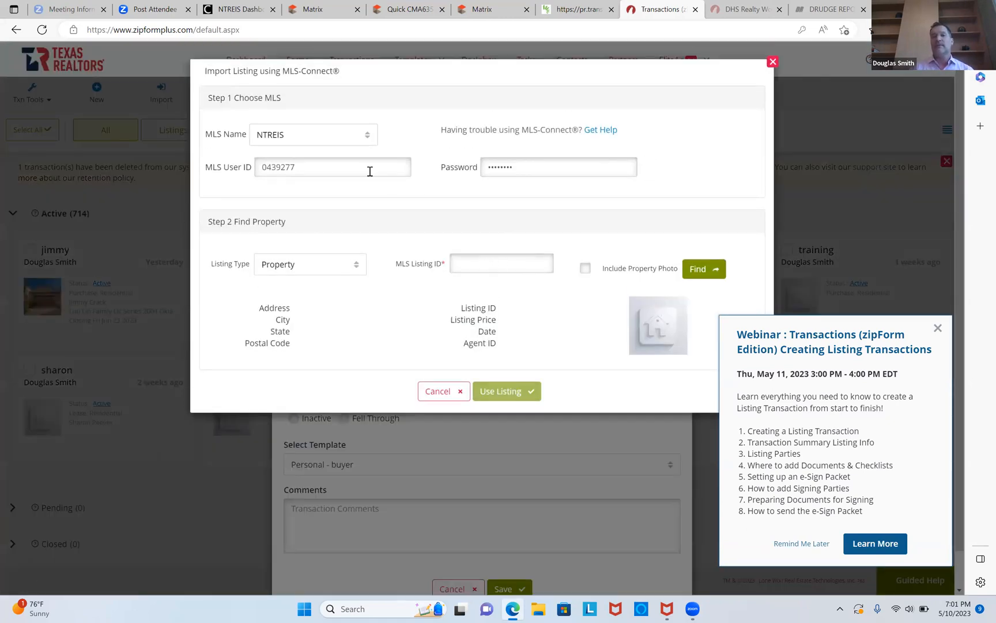
click(500, 262)
right_click(500, 262)
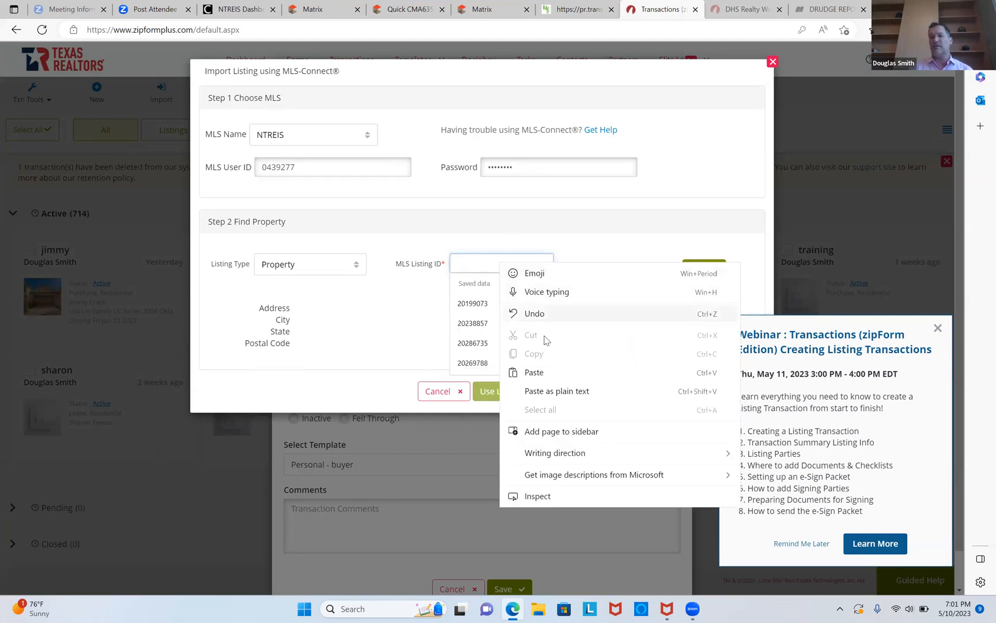
click(551, 376)
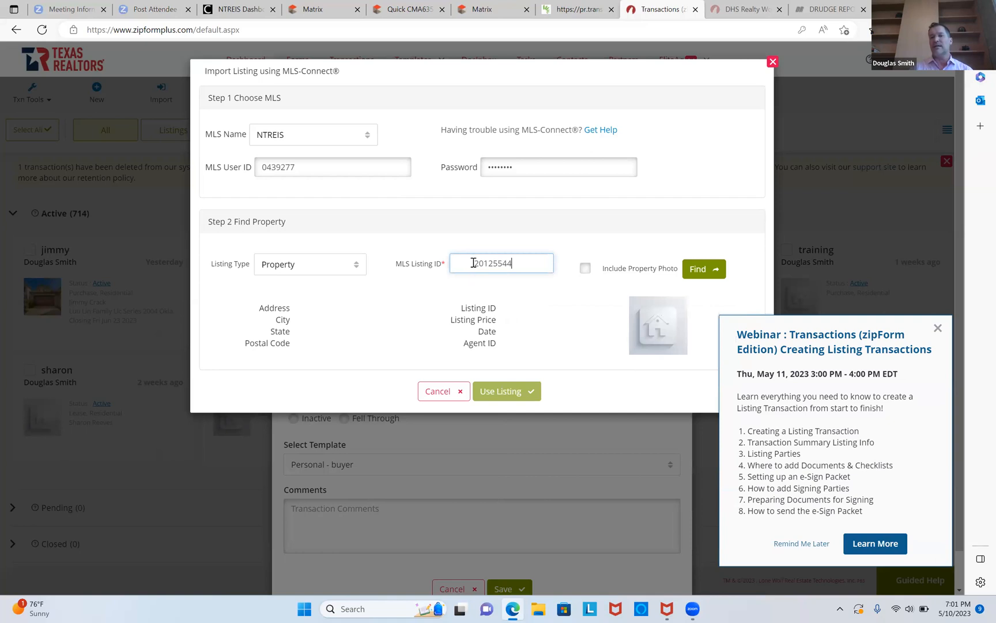
key(BackSpace)
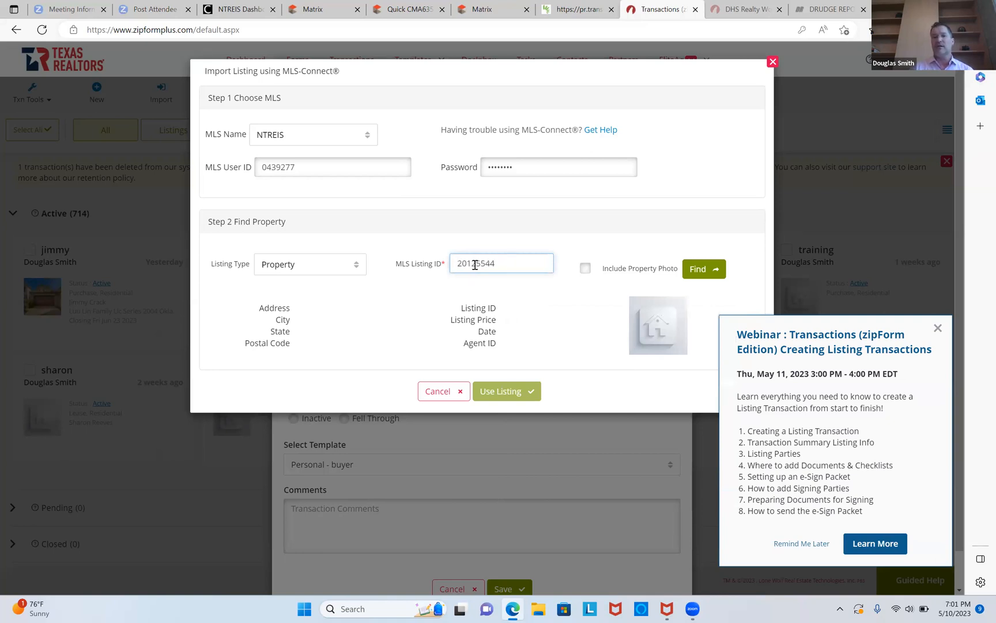
click(586, 269)
click(701, 274)
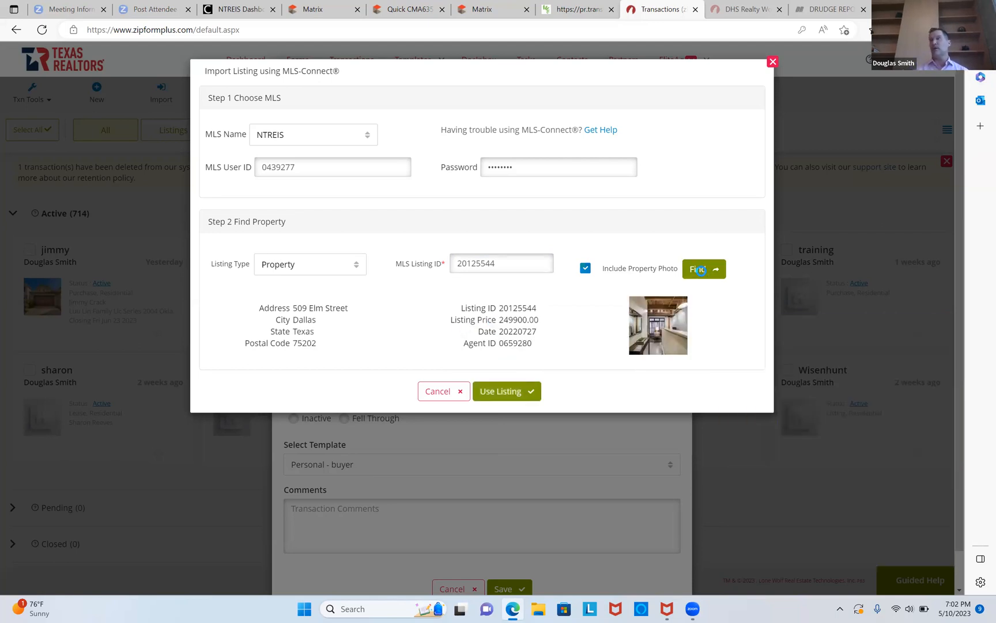
Use the found listing for the transaction and save the new transaction.
click(506, 391)
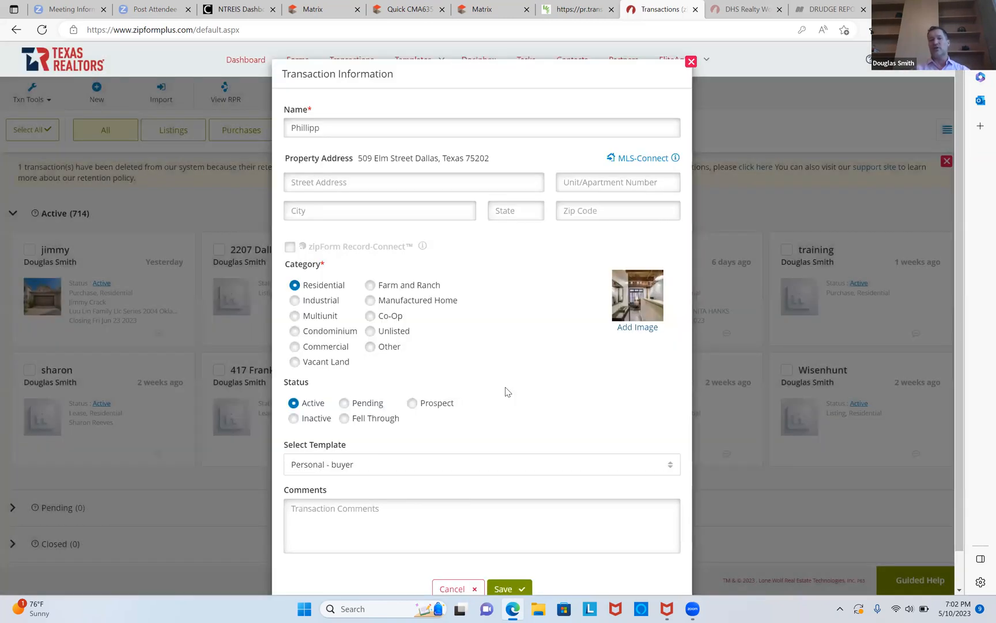
scroll(506, 391, down, 1)
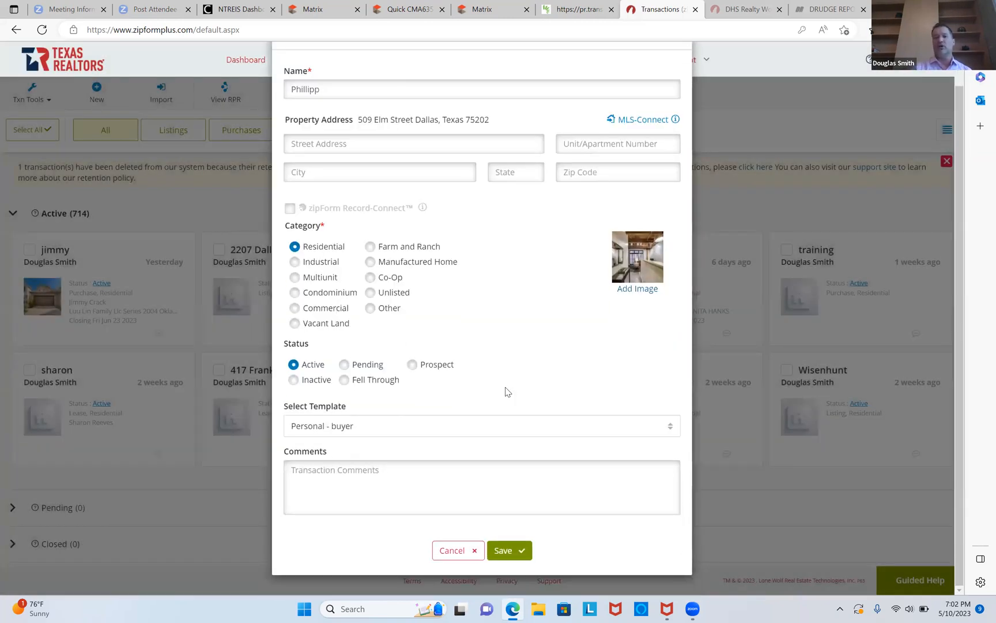
click(500, 549)
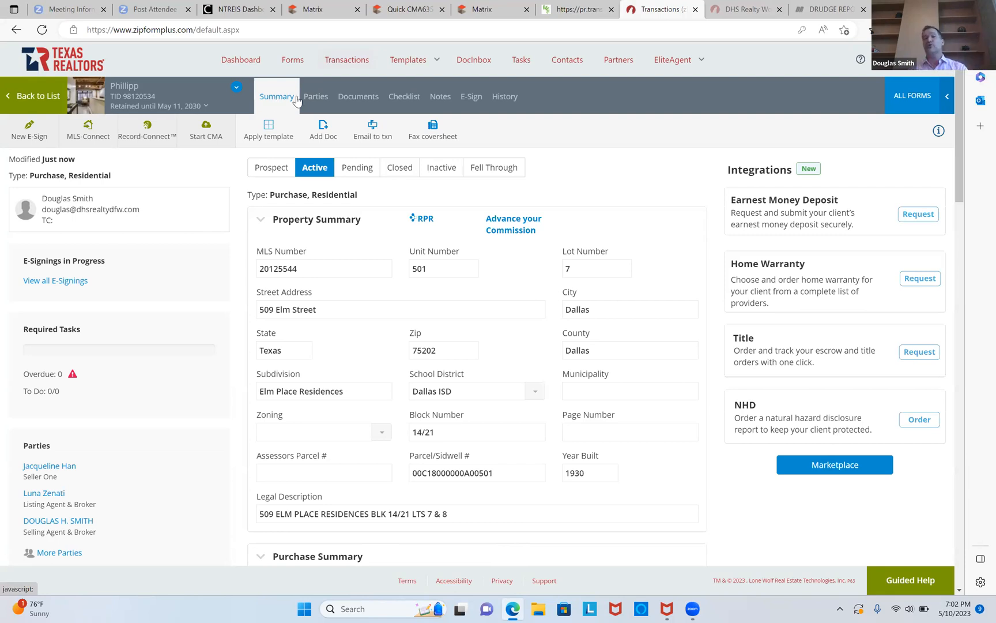
Open the Information About Brokerage Services document from the transaction's documents in the New Form Editor.
click(356, 96)
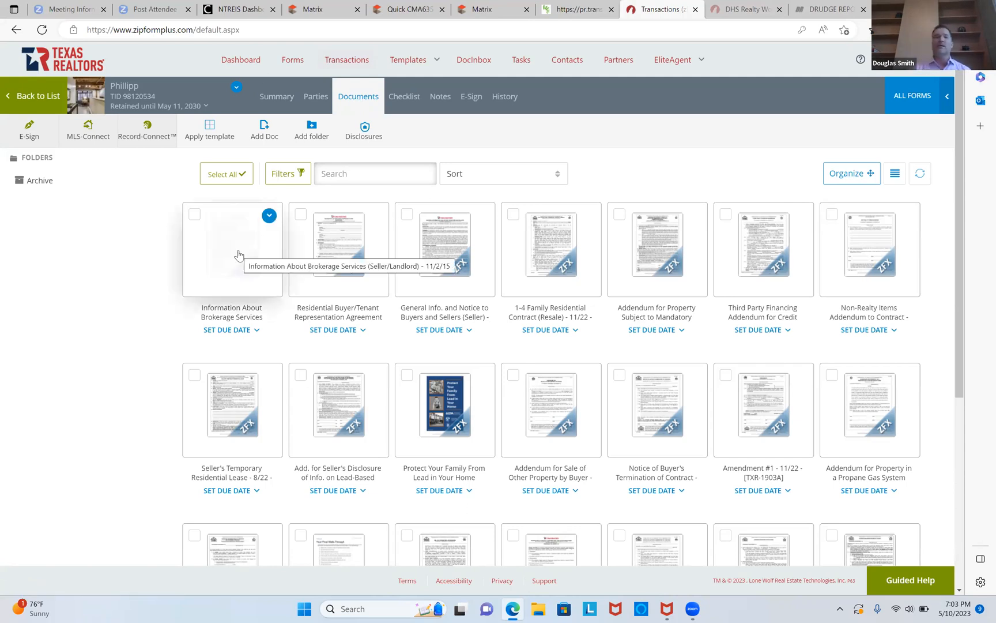
click(194, 216)
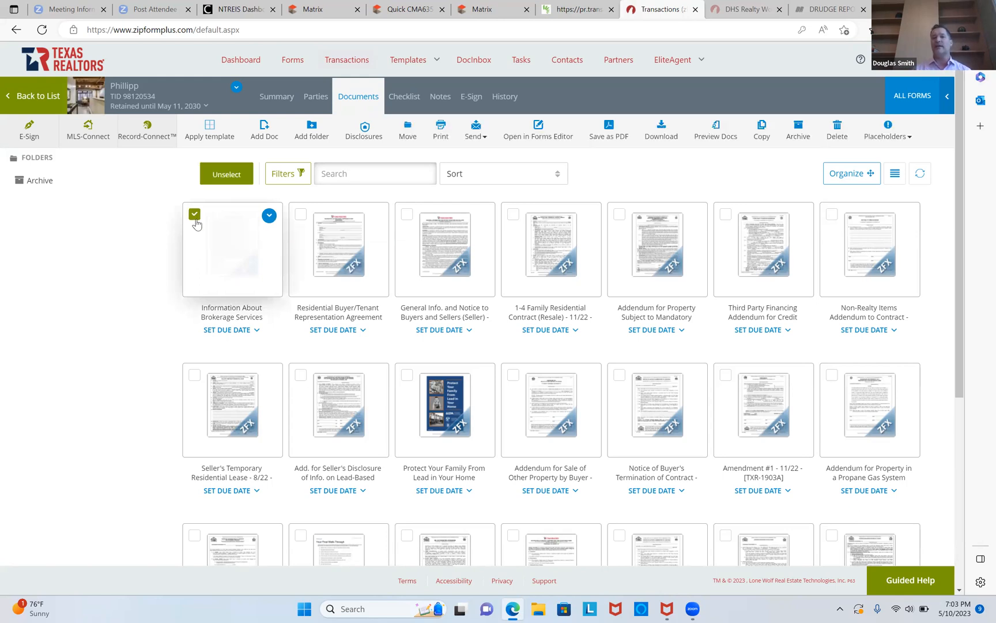
click(229, 250)
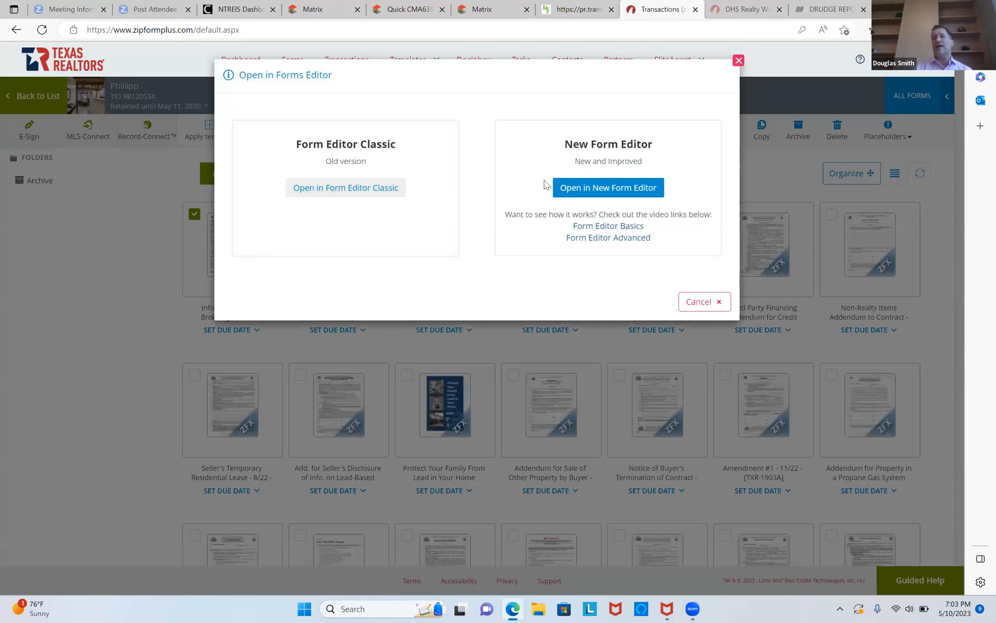
click(606, 189)
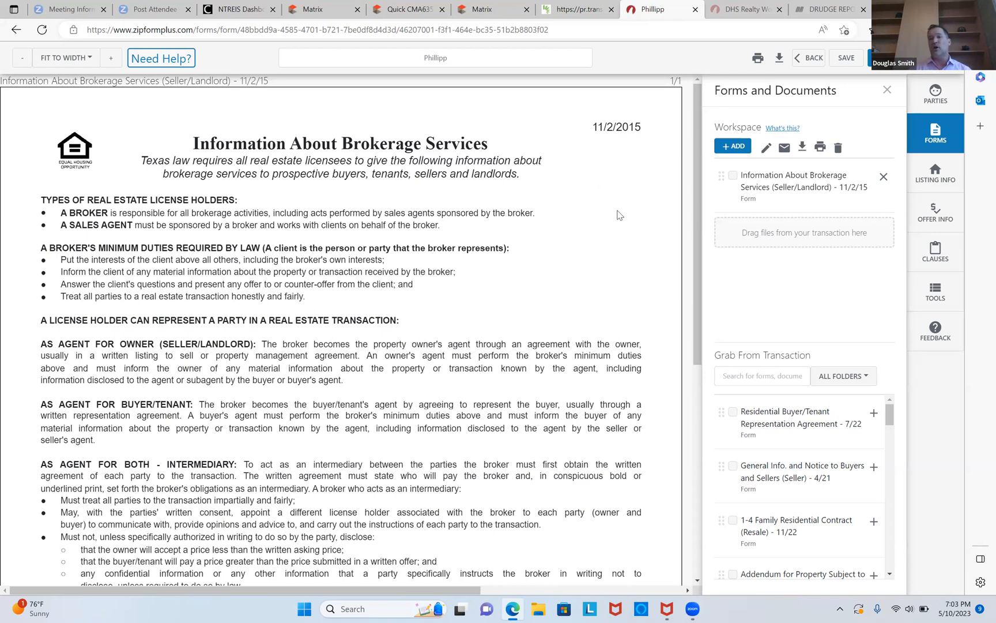
Add the Residential Buyer/Tenant Representation Agreement and the Residential Condominium Contract (Resale) forms to the workspace.
click(873, 414)
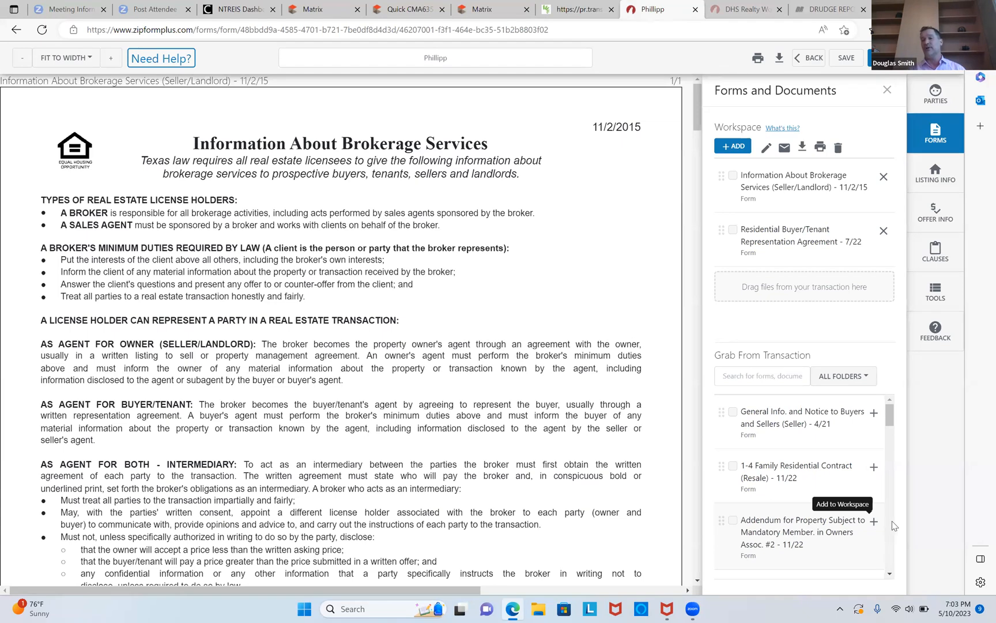
scroll(892, 529, down, 3)
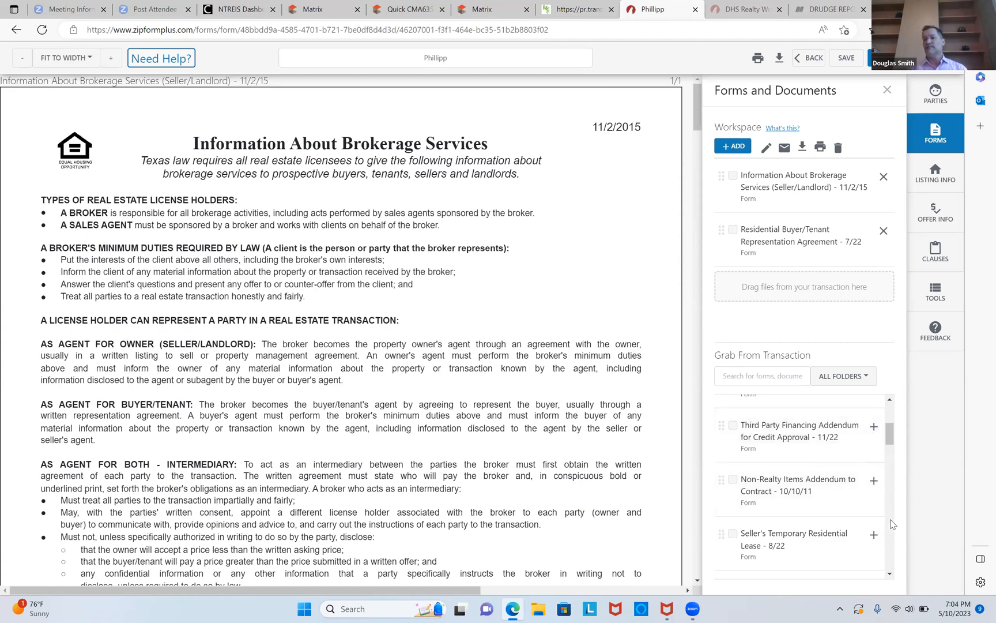
scroll(891, 524, down, 3)
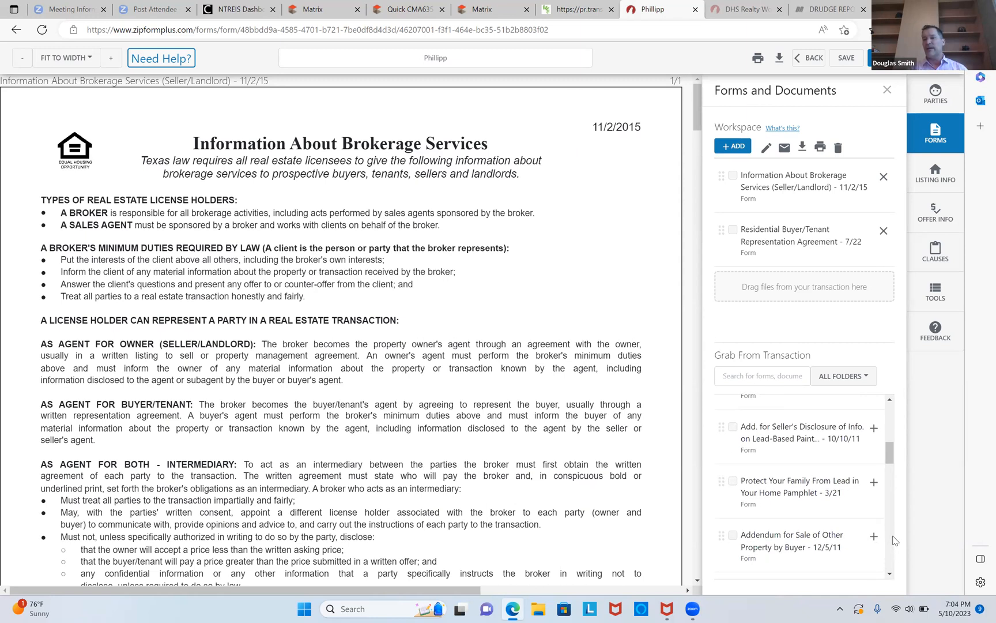
scroll(893, 540, down, 3)
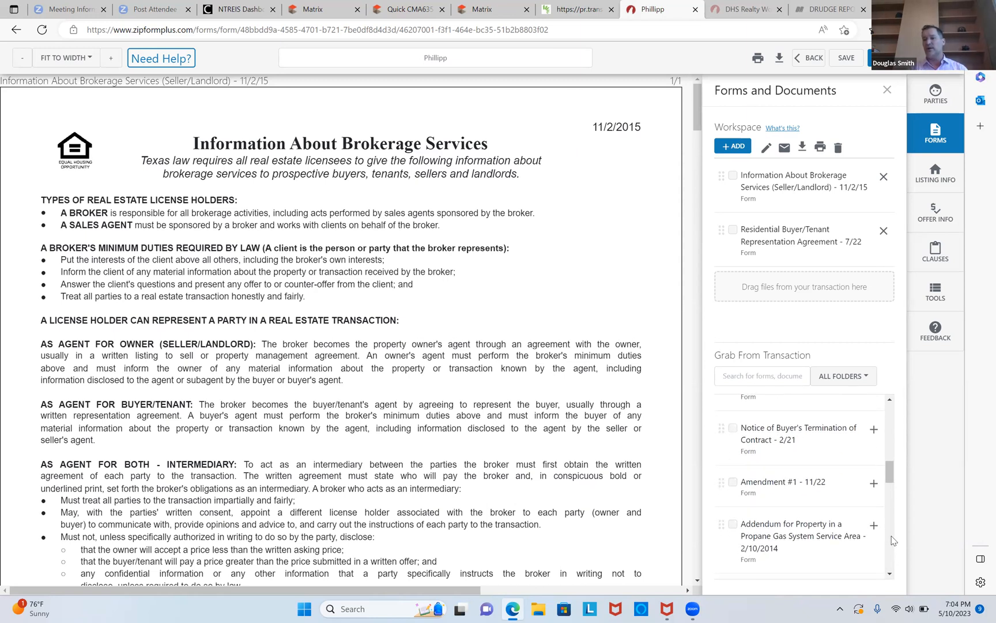
scroll(892, 544, up, 3)
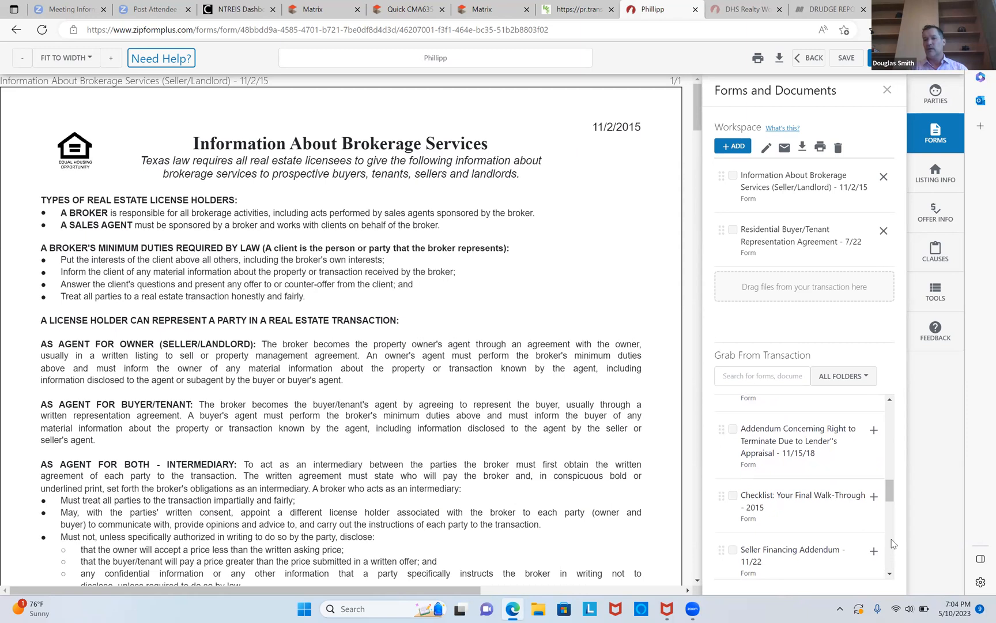
scroll(893, 554, down, 2)
scroll(891, 558, down, 3)
scroll(889, 562, down, 3)
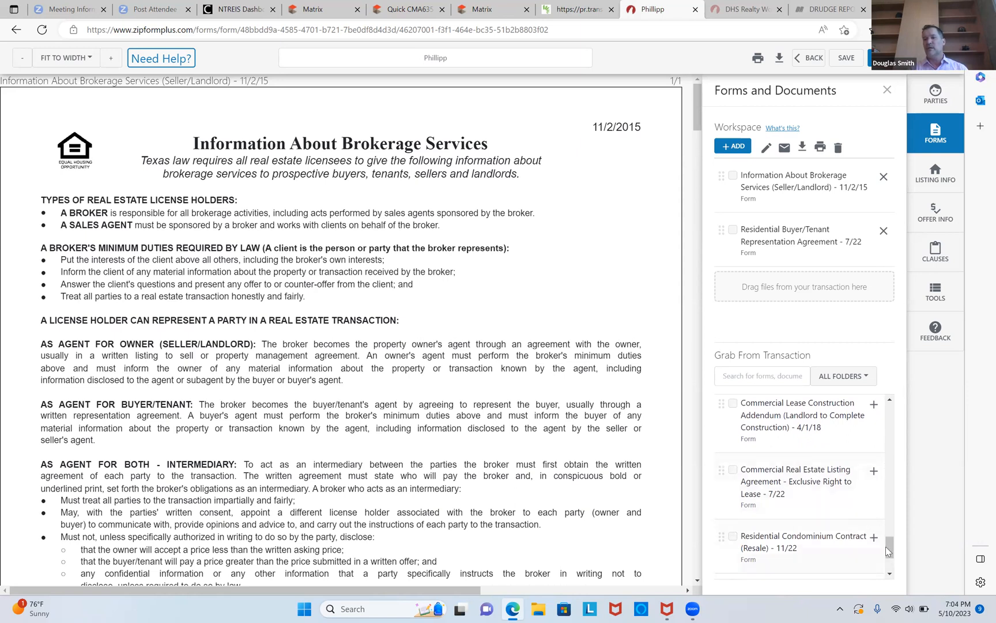
scroll(889, 546, up, 1)
drag(888, 541, 890, 562)
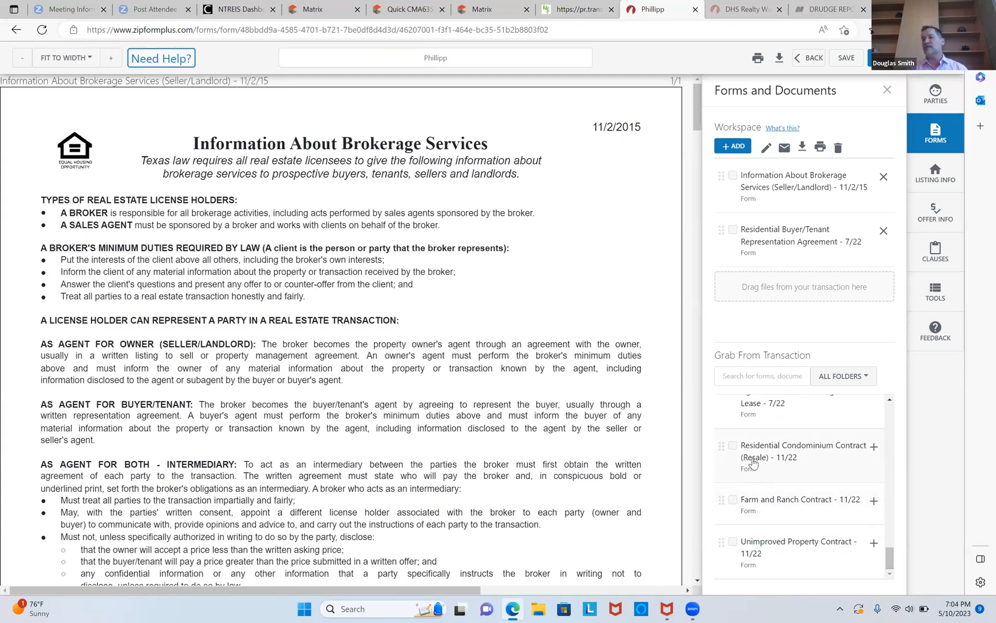
click(874, 452)
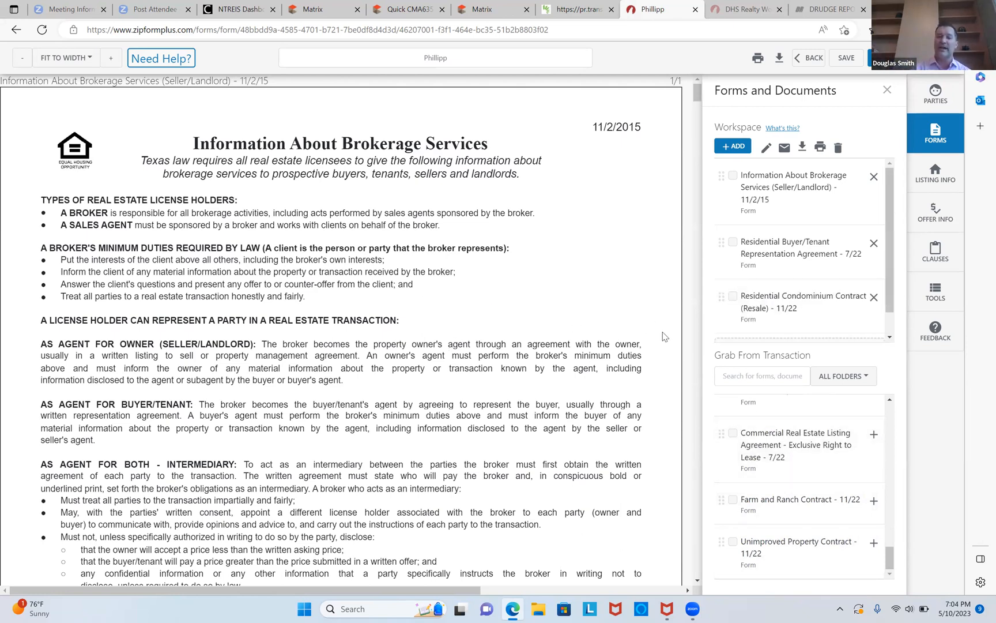
Replace the sales agent's name in the license holder contact section with another agent's full name.
scroll(699, 383, down, 8)
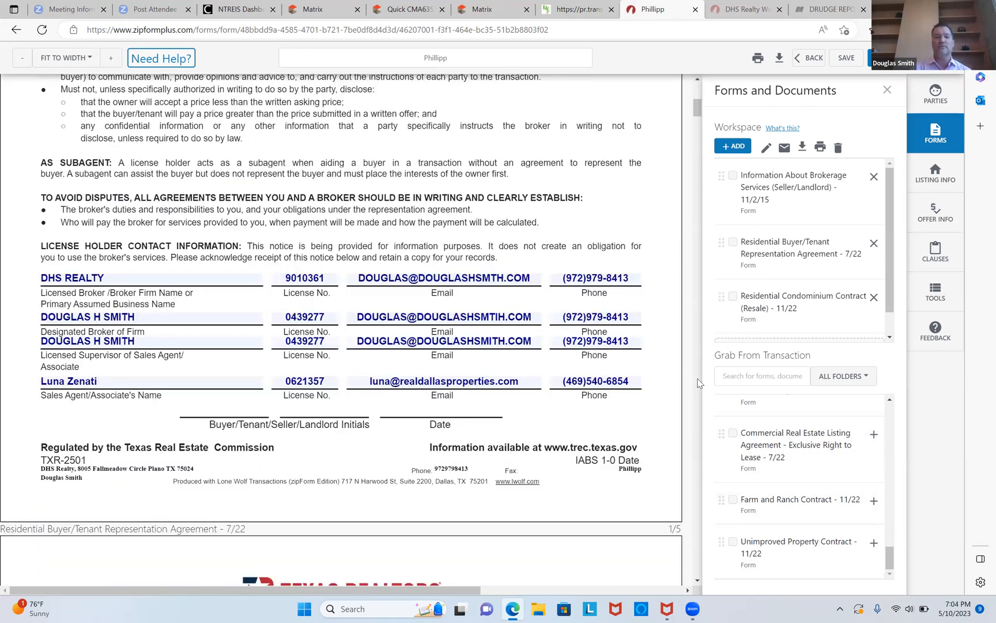
click(230, 381)
key(BackSpace)
key(BackSpace)
key(BackSpace)
key(BackSpace)
key(BackSpace)
key(BackSpace)
key(BackSpace)
key(BackSpace)
key(BackSpace)
key(BackSpace)
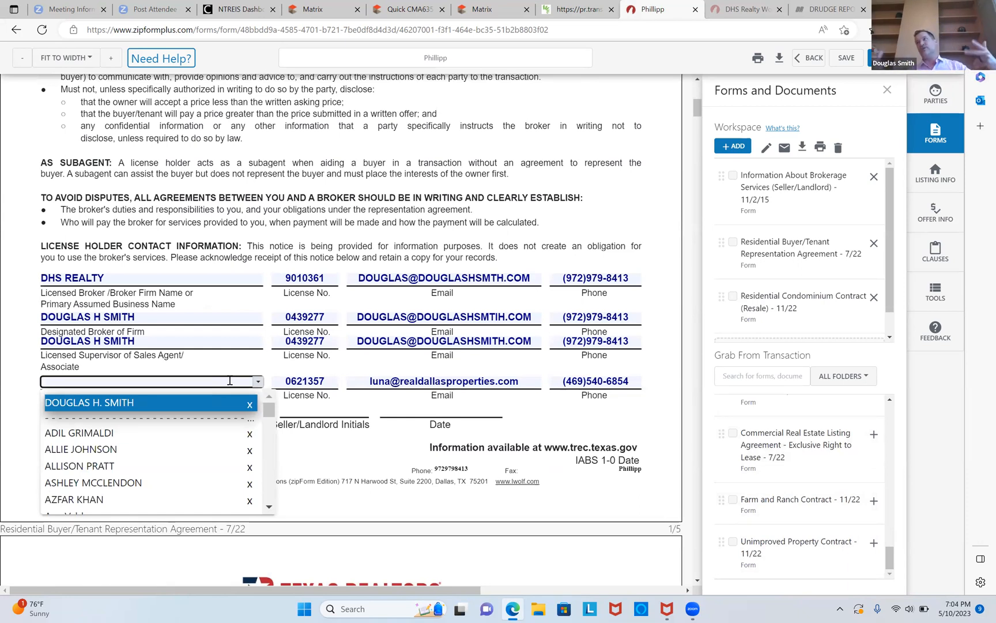
text(Shannon)
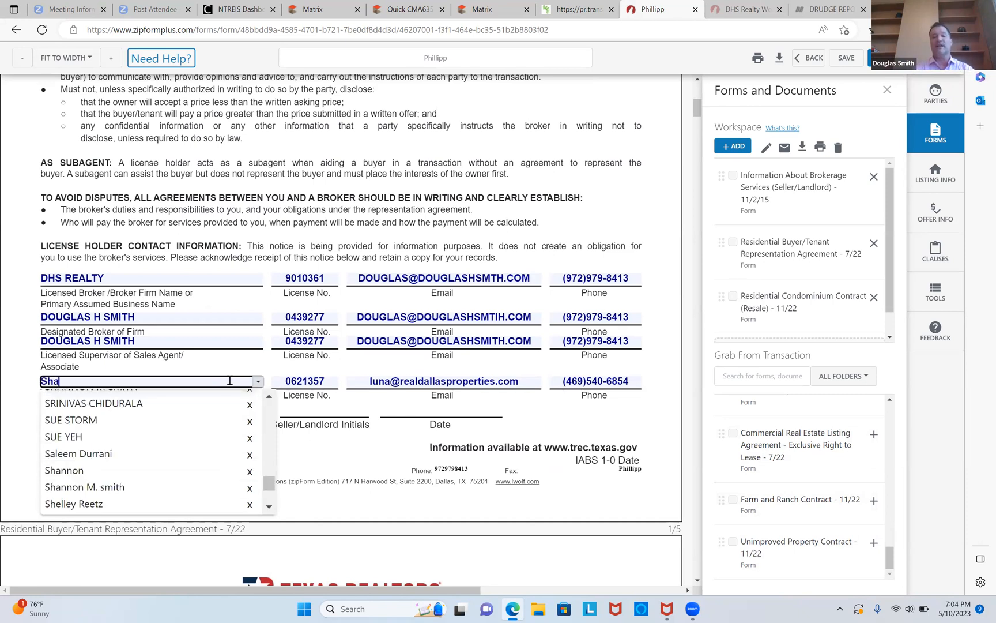
text(th)
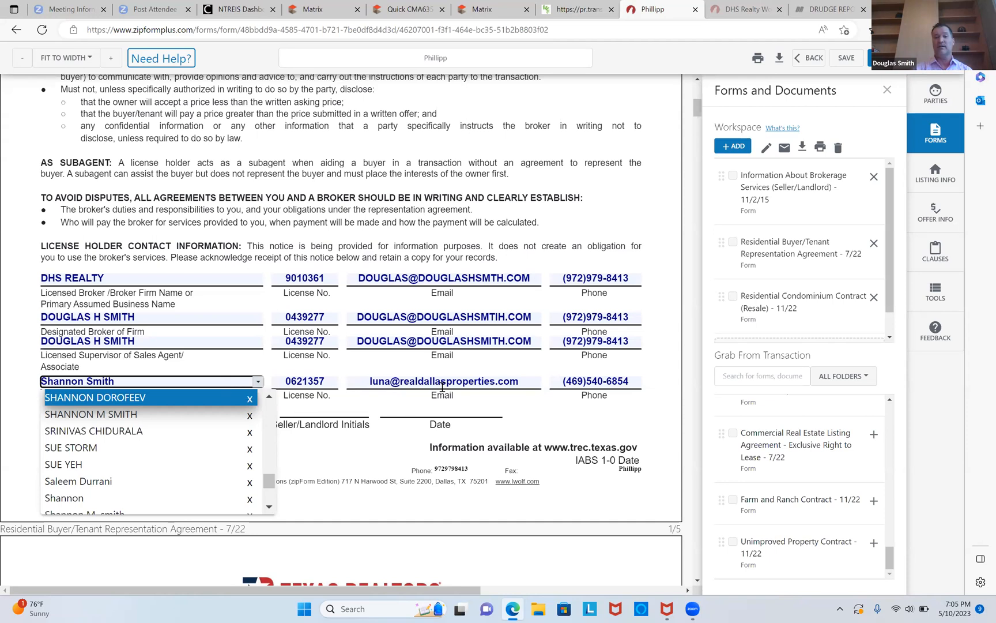
Replace the sales agent's email with that agent's saved e-mail address from the suggestions.
click(535, 382)
key(BackSpace)
key(BackSpace)
key(BackSpace)
key(BackSpace)
key(BackSpace)
key(BackSpace)
key(BackSpace)
key(BackSpace)
key(BackSpace)
key(BackSpace)
key(BackSpace)
key(BackSpace)
key(BackSpace)
key(BackSpace)
key(BackSpace)
key(BackSpace)
key(BackSpace)
key(BackSpace)
key(BackSpace)
key(BackSpace)
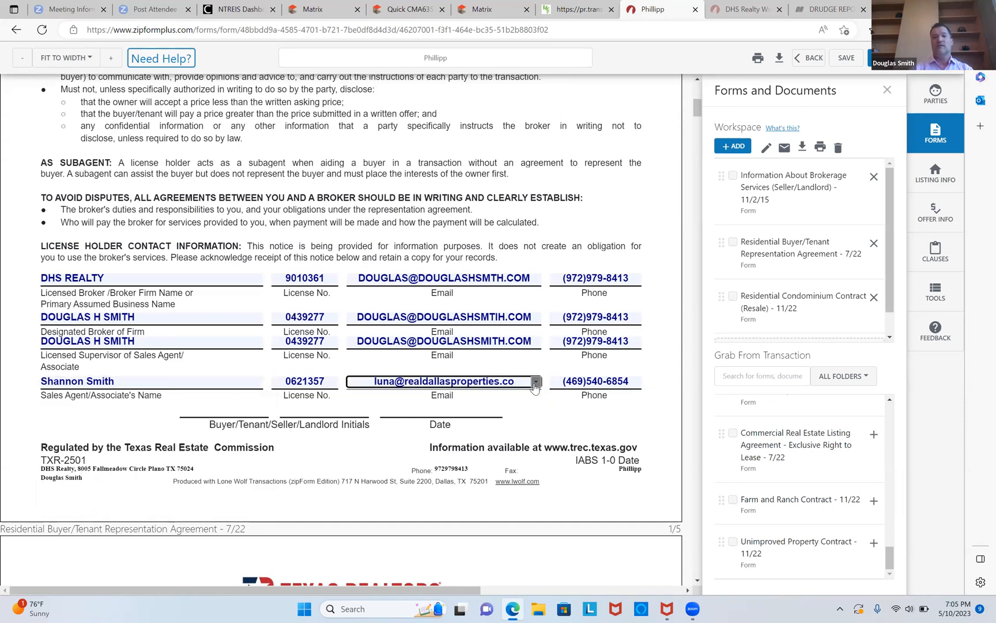
text(shannon)
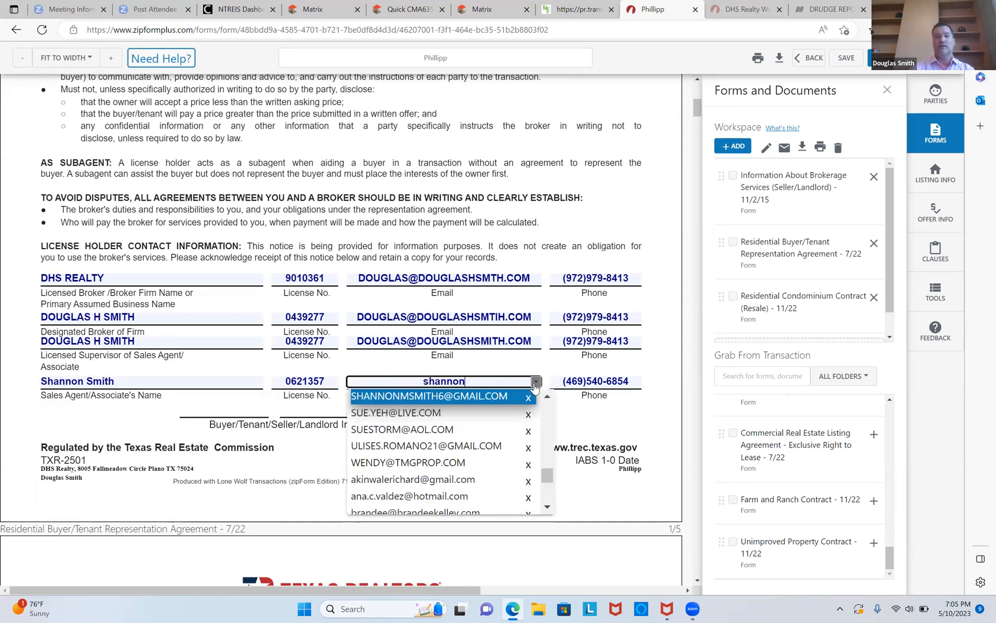
click(507, 396)
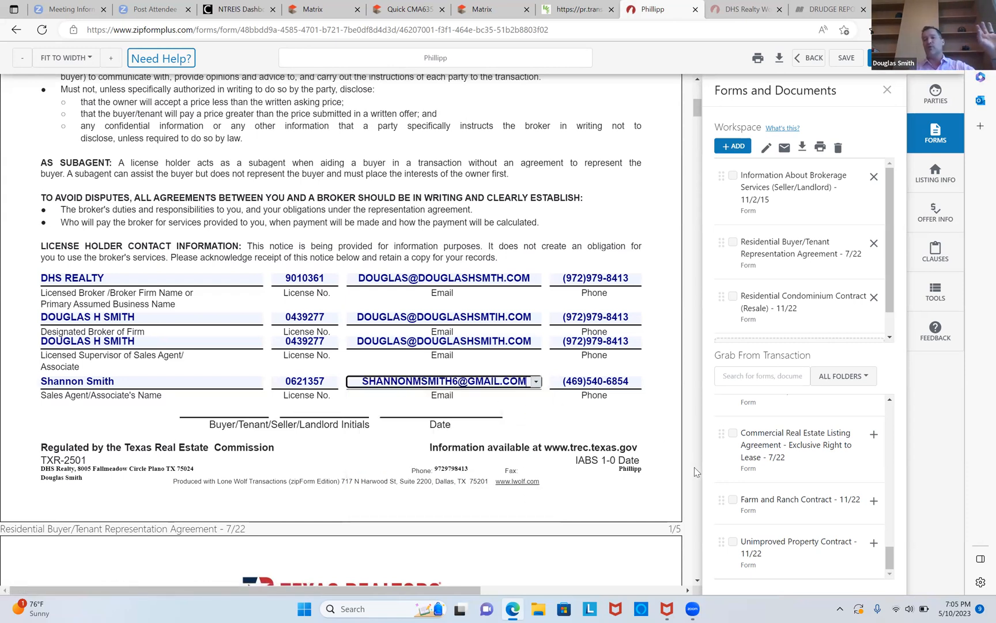
Enter the client's full name in the Parties section of the Residential Buyer/Tenant Representation Agreement.
scroll(694, 467, down, 12)
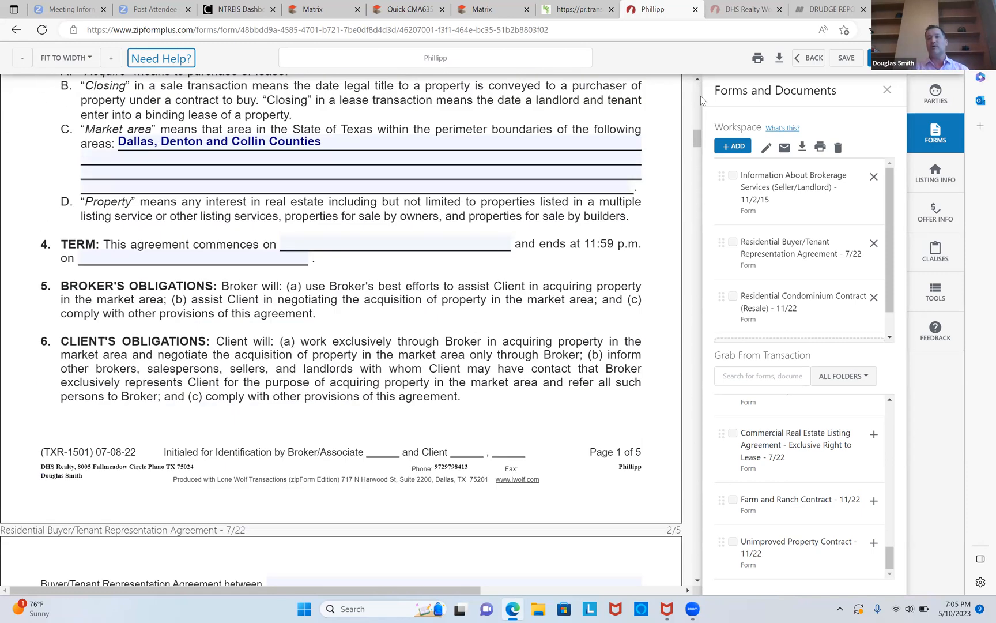
scroll(699, 102, up, 8)
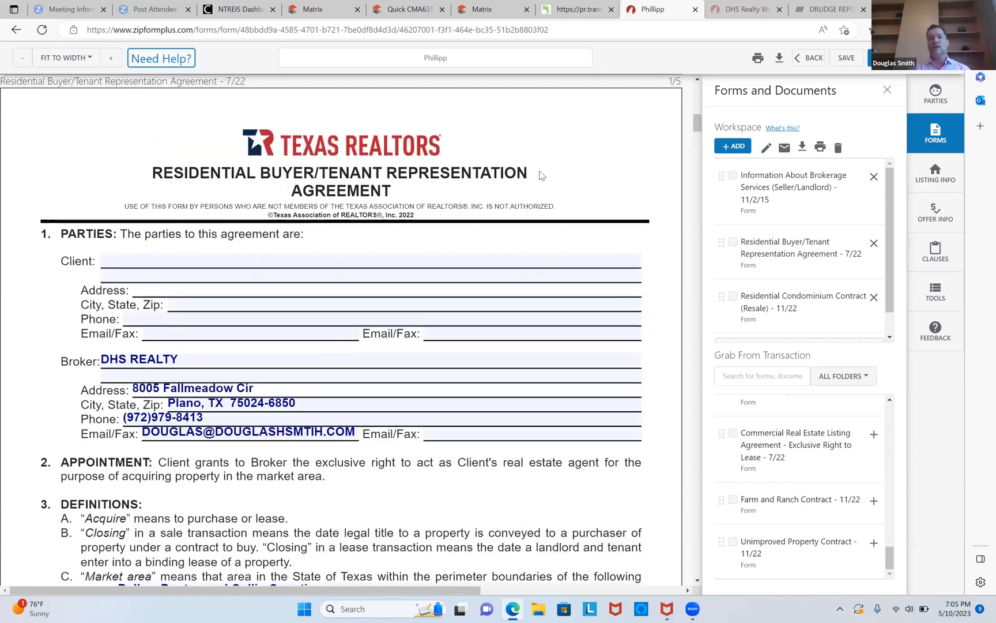
click(311, 260)
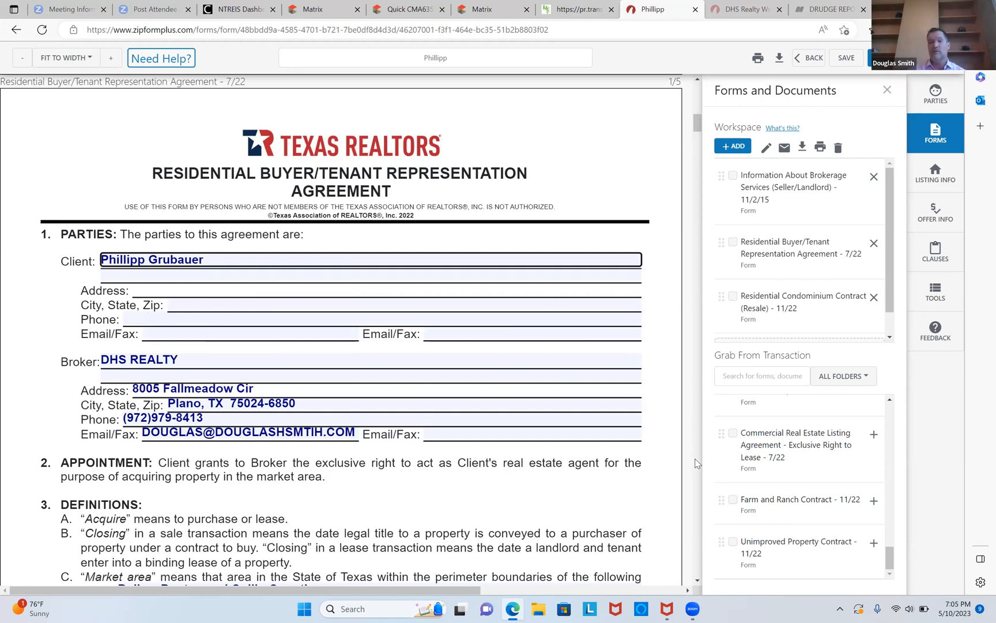
Fill in the client's e-mail address and phone number in the agreement's Parties section.
click(282, 333)
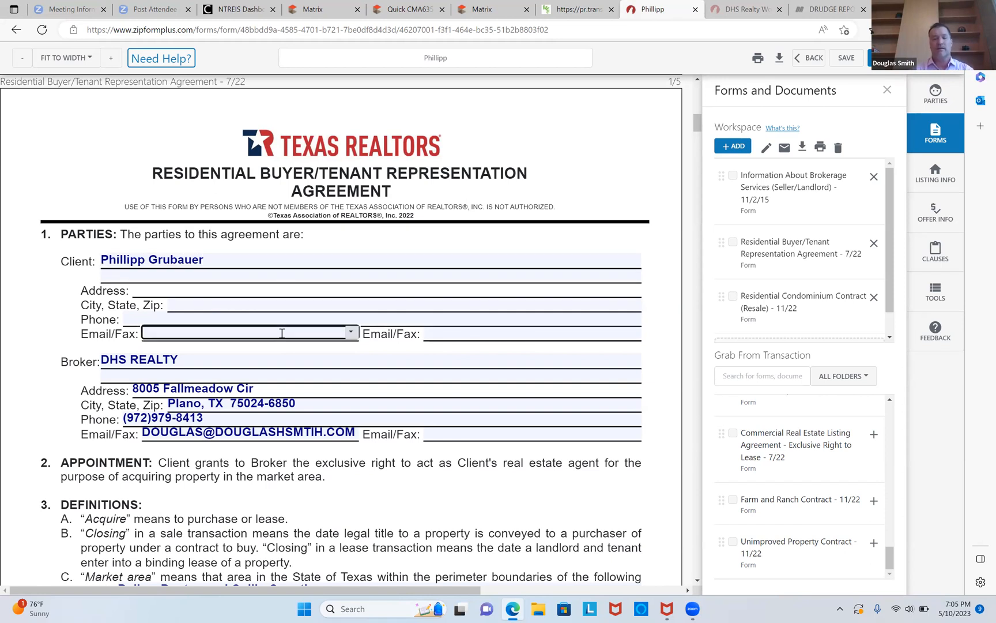
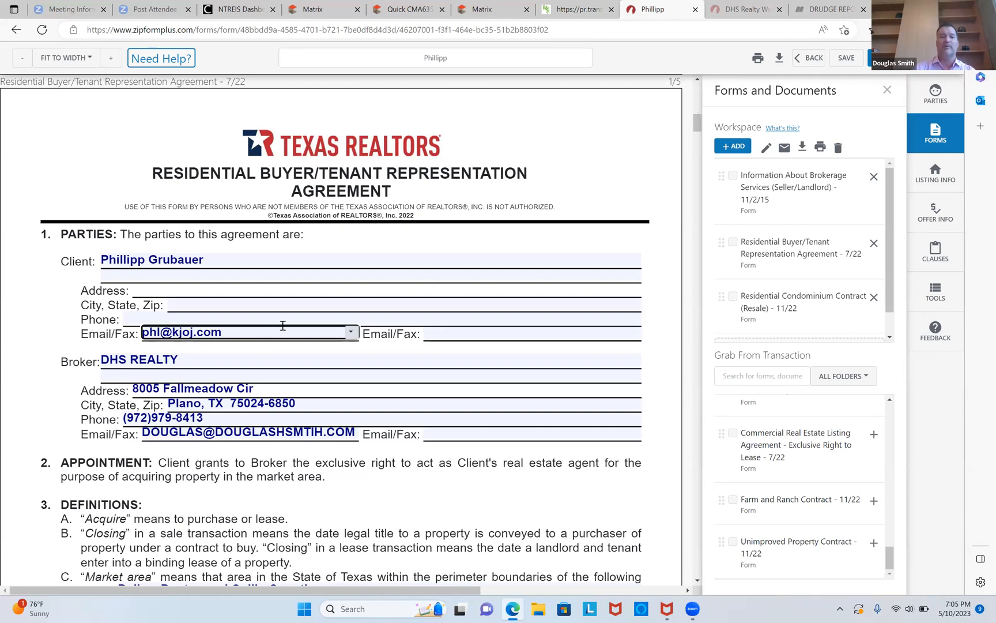
click(285, 318)
text(972)555-1212)
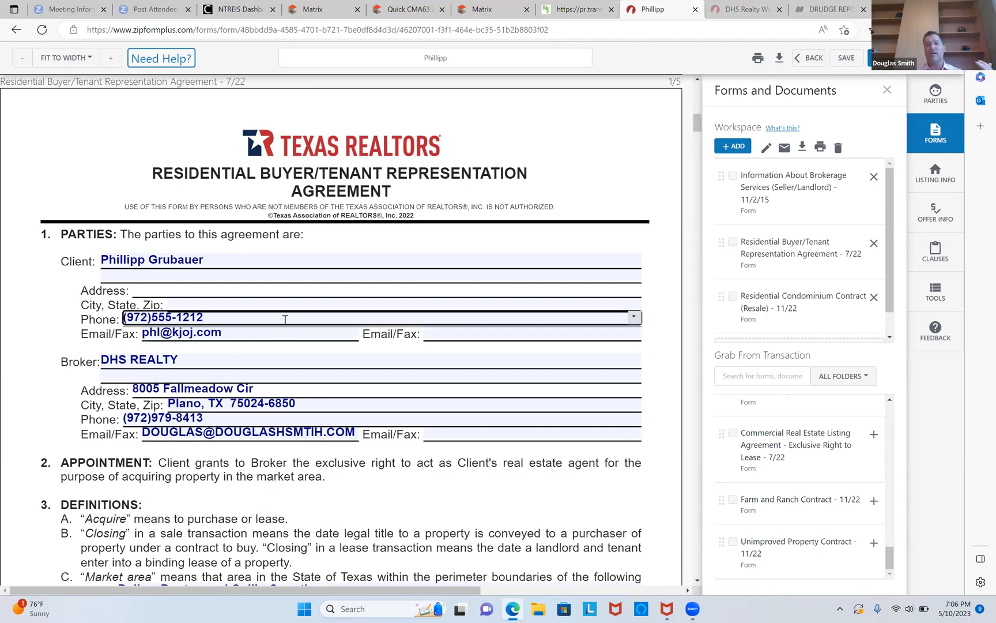
Set the agreement term to commence on 05/10/2023 and end on 05/26/2023.
scroll(284, 320, down, 5)
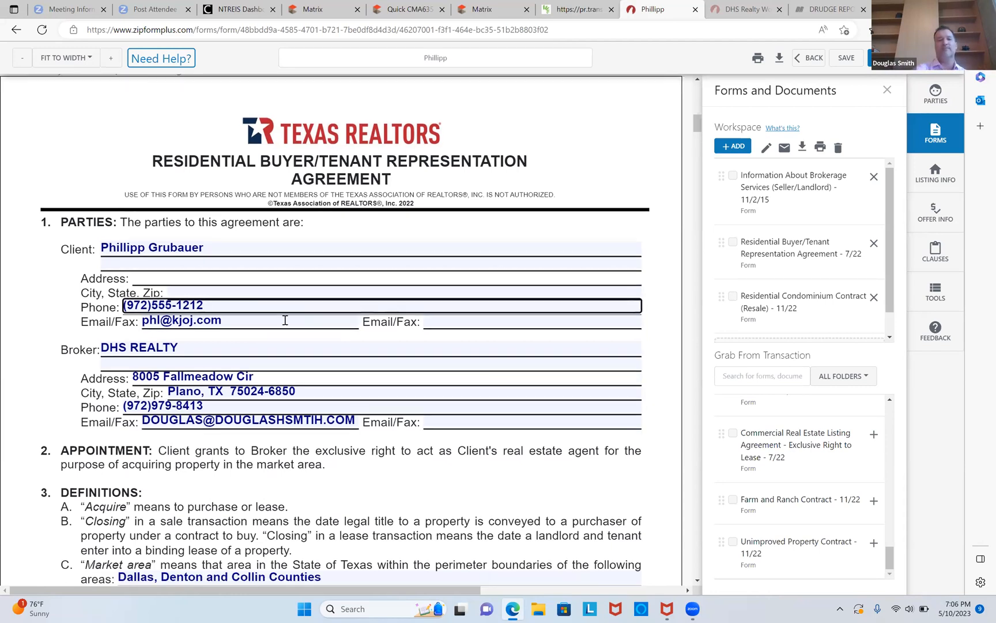
scroll(285, 319, down, 1)
scroll(285, 319, up, 1)
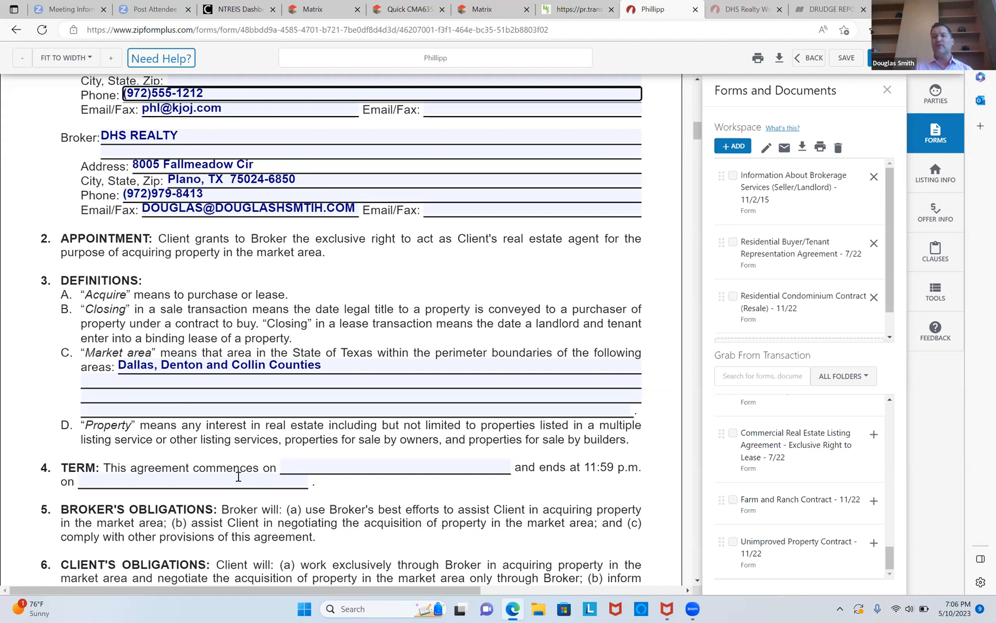
click(306, 466)
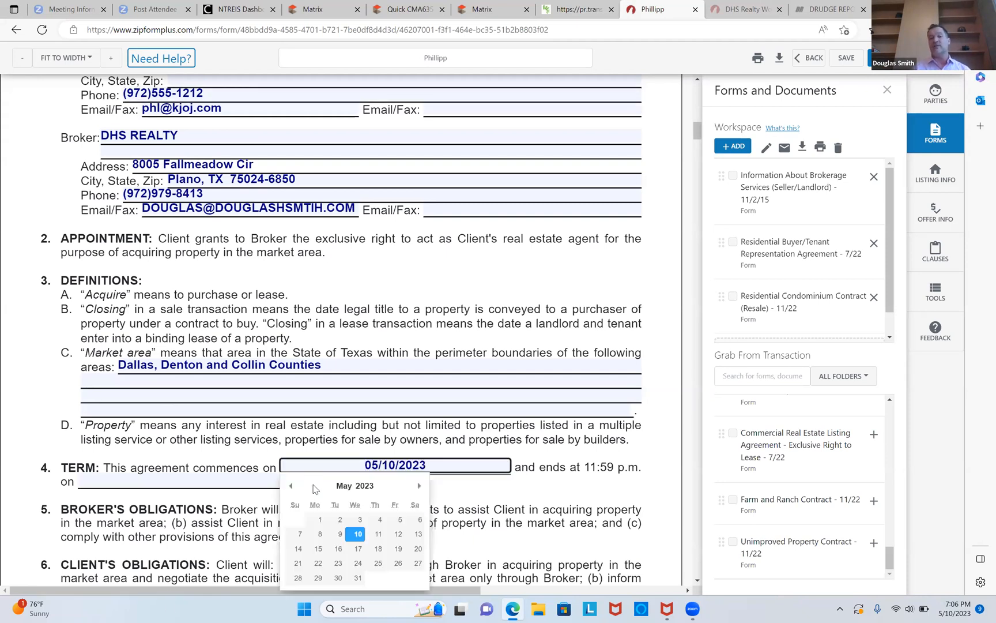
click(358, 535)
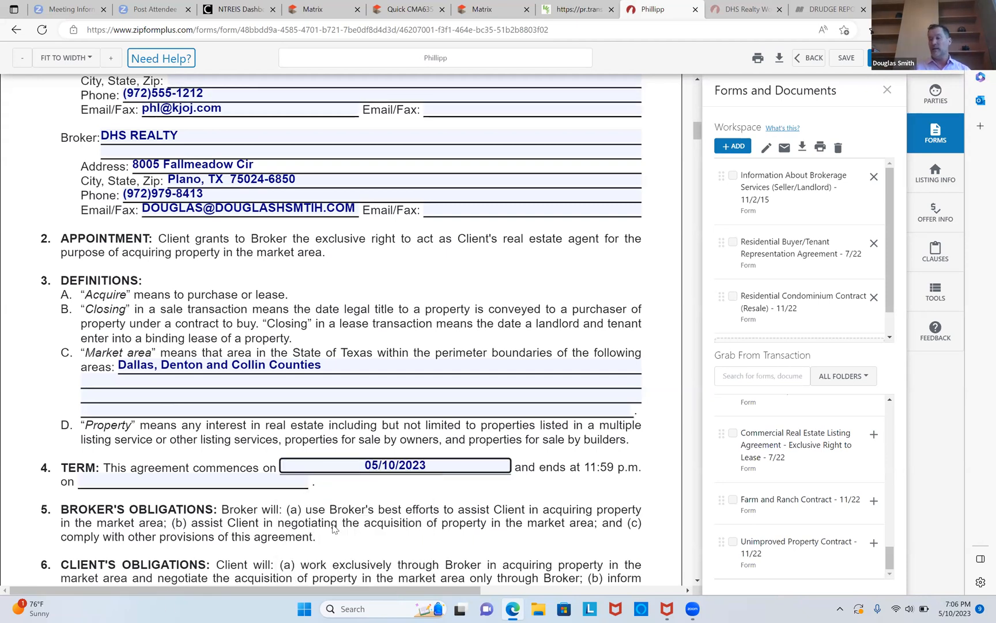
click(250, 482)
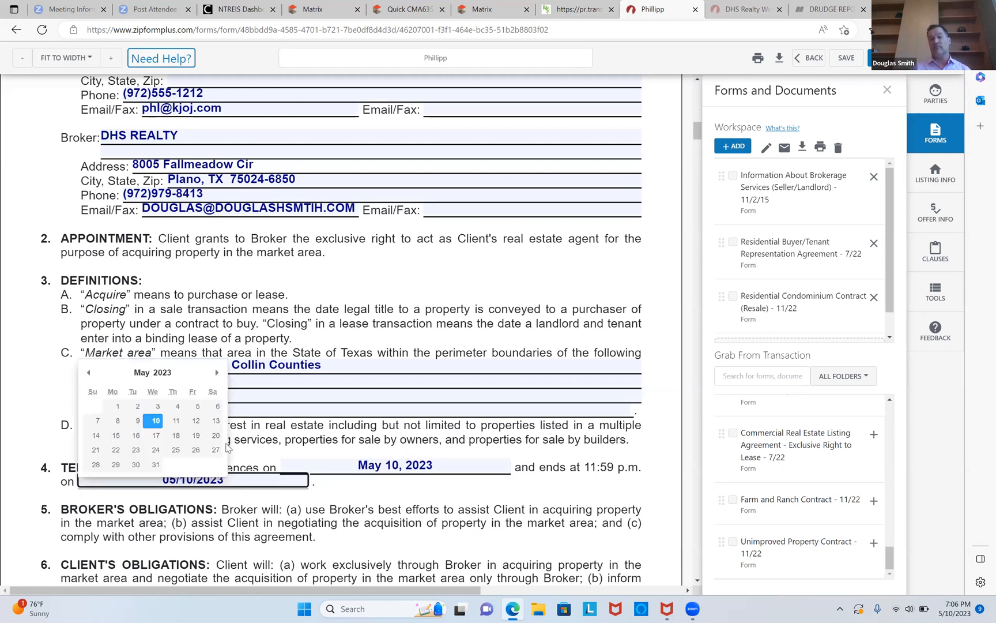
click(196, 450)
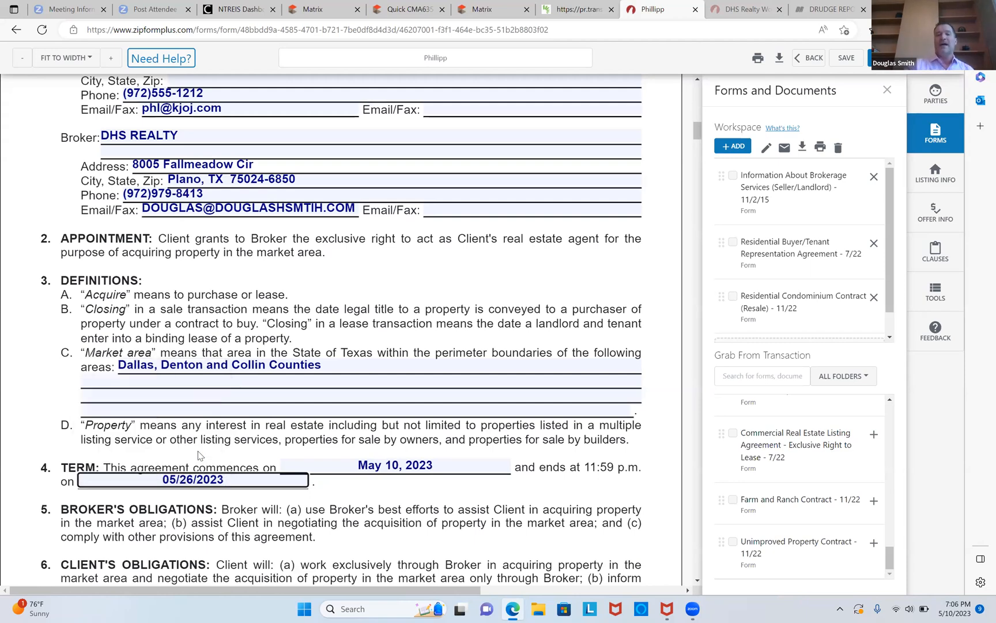
Review the remaining pages of the representation agreement and the opening of the condominium contract.
scroll(198, 455, down, 8)
scroll(198, 456, down, 3)
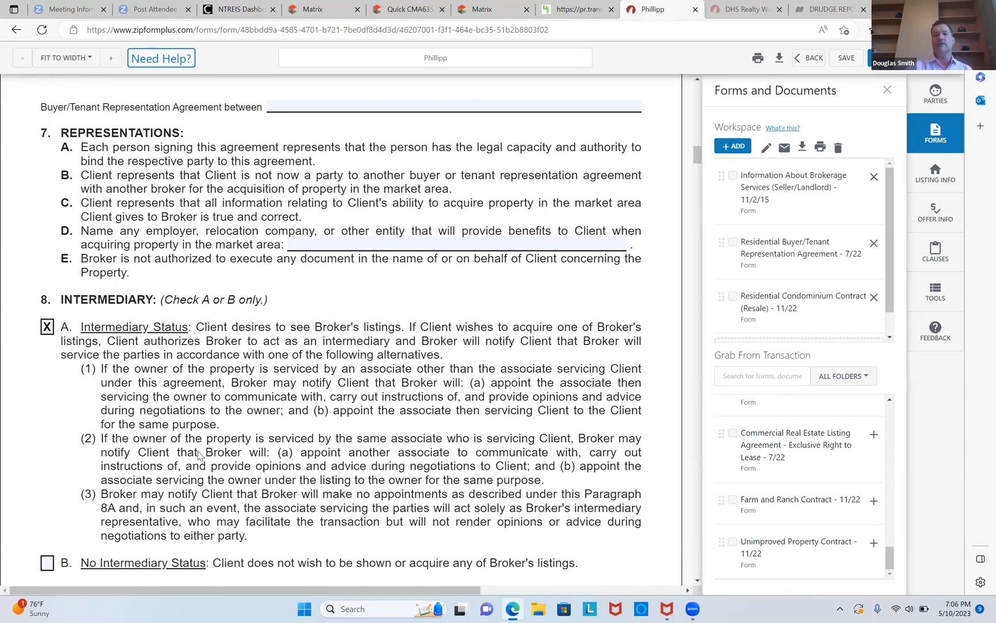
scroll(198, 455, down, 10)
scroll(197, 456, down, 5)
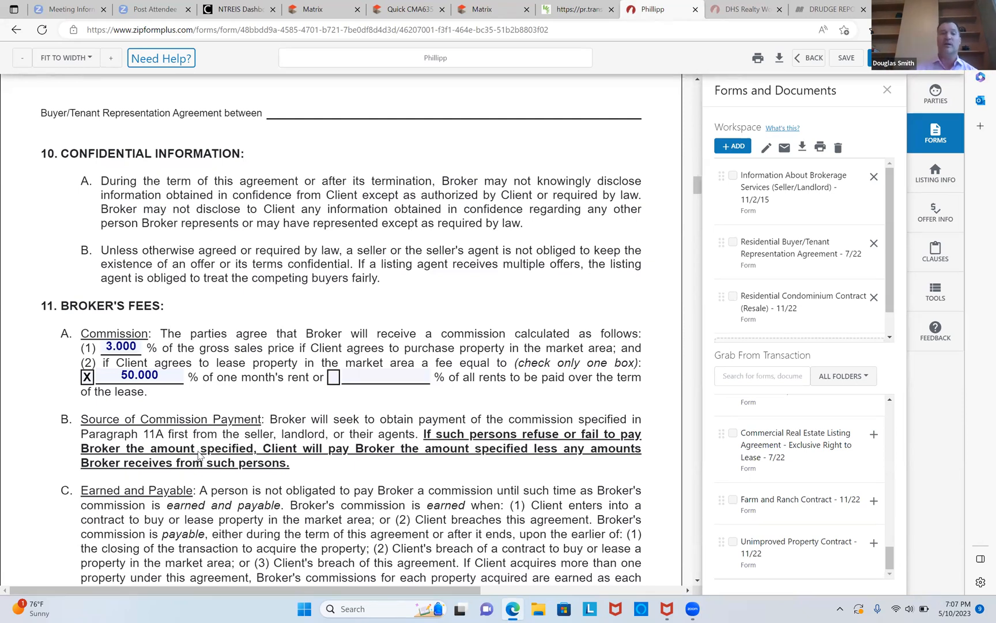
scroll(198, 456, down, 8)
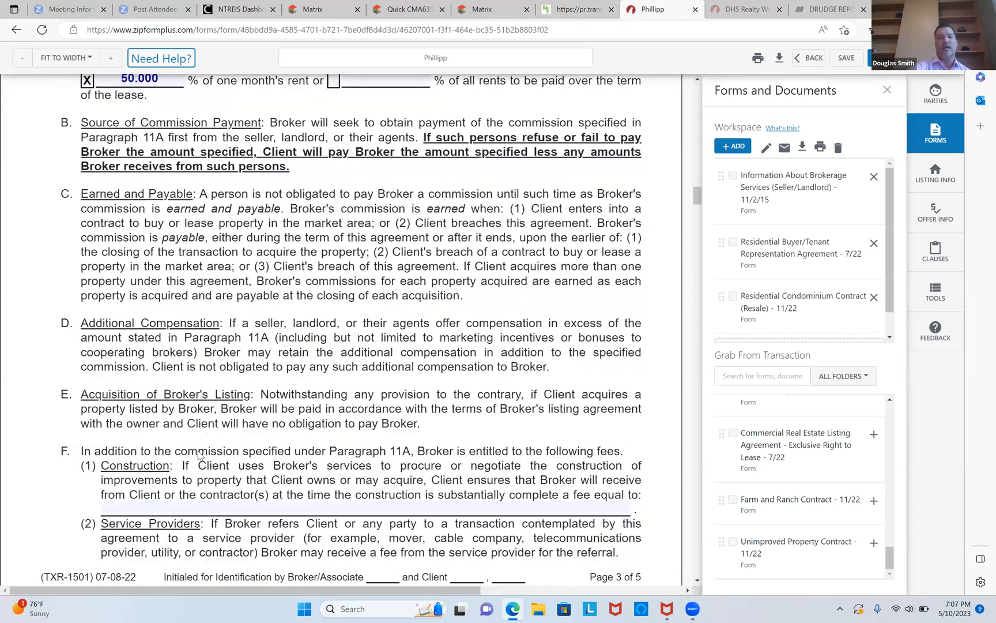
scroll(198, 456, down, 5)
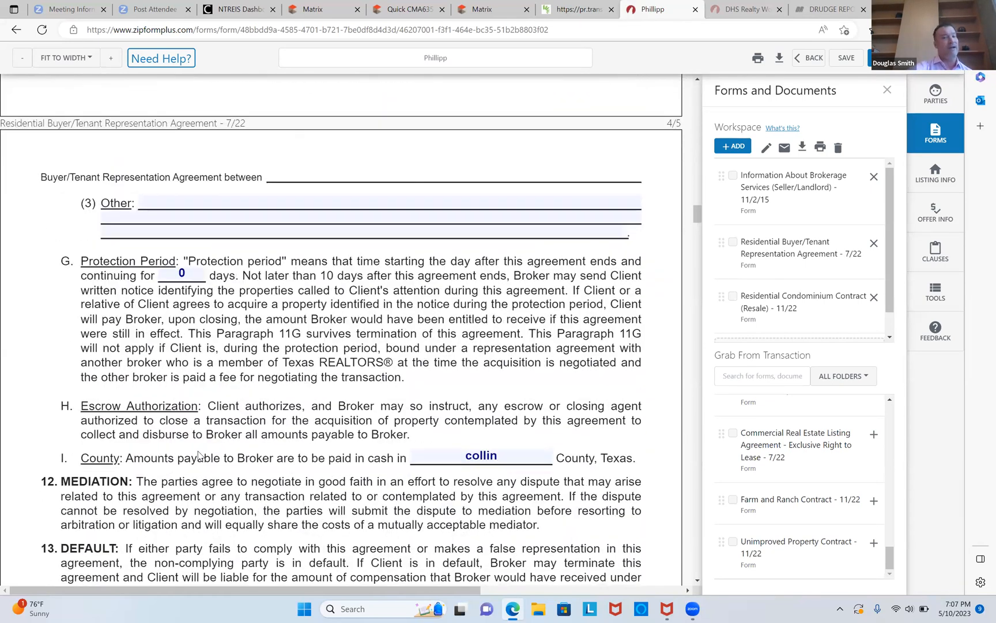
scroll(199, 456, down, 12)
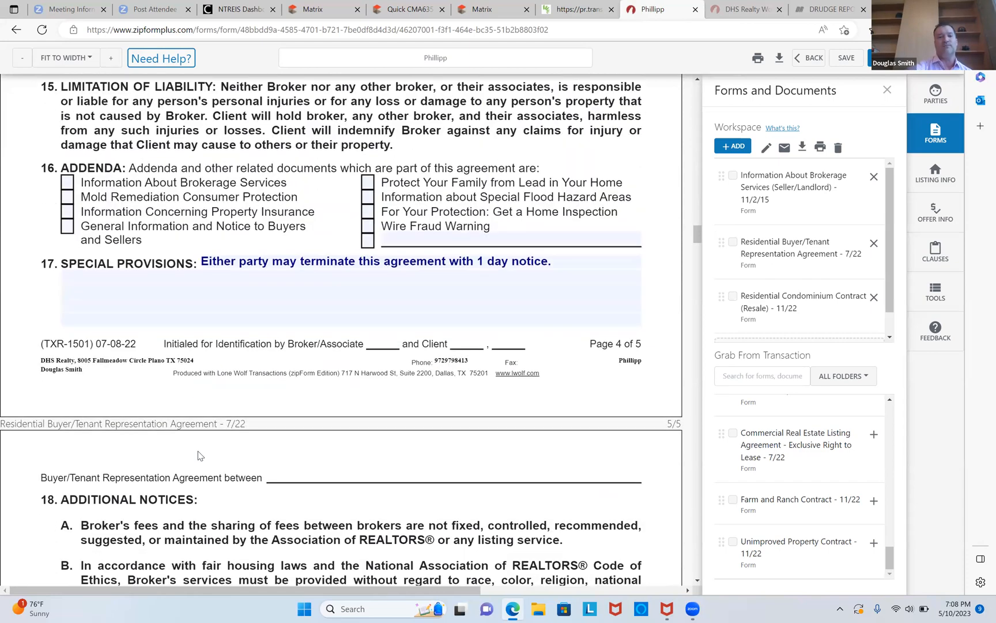
scroll(199, 455, down, 12)
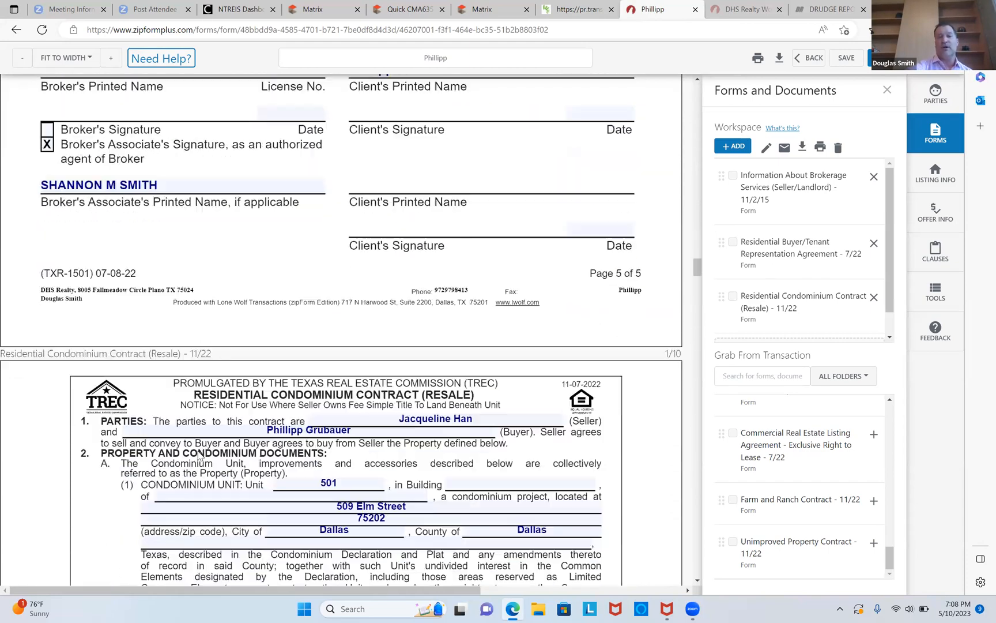
scroll(198, 456, down, 3)
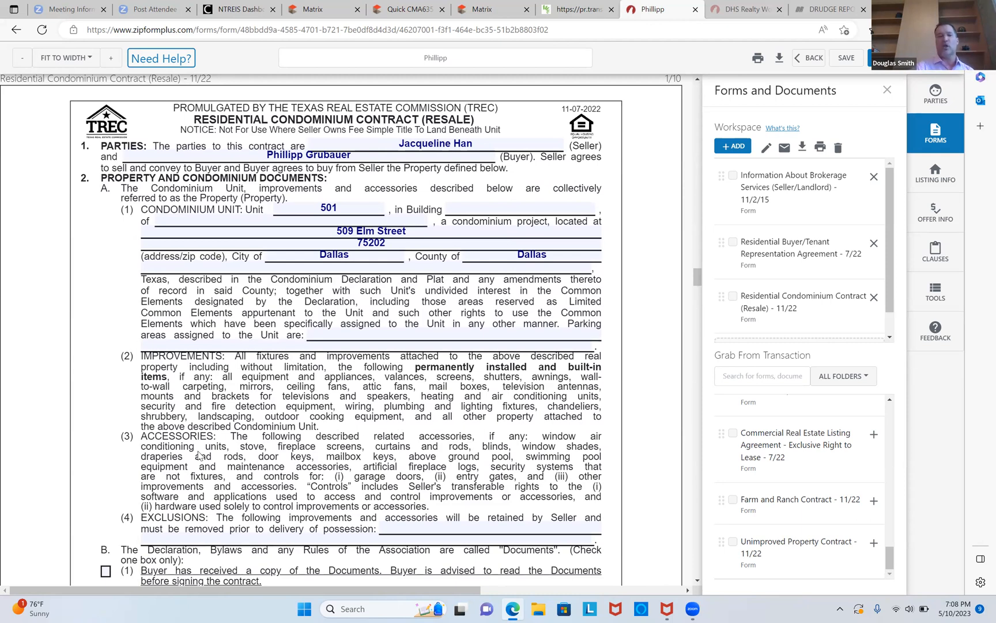
scroll(198, 456, down, 5)
scroll(199, 455, down, 1)
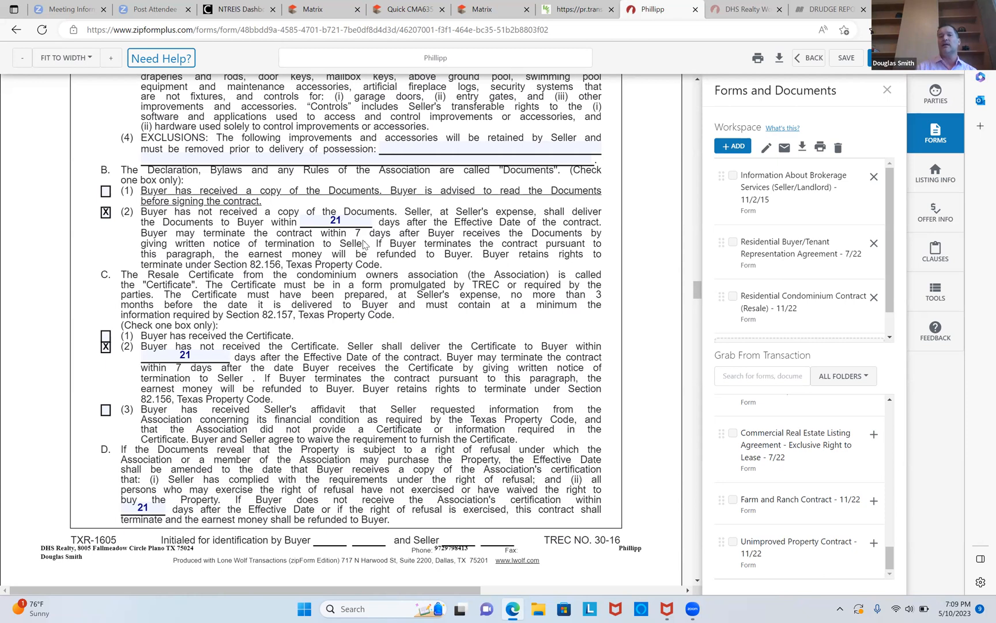
Change the document delivery, resale certificate and right-of-refusal periods in the condominium contract to 10 days each.
click(345, 222)
key(BackSpace)
text(10)
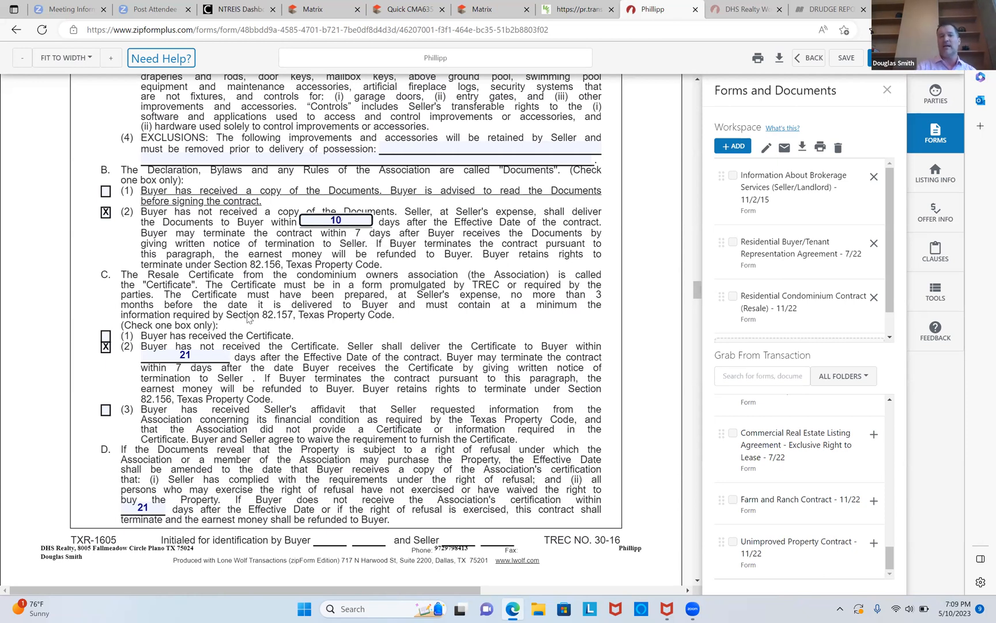
click(211, 356)
key(BackSpace)
key(BackSpace)
text(10)
click(154, 504)
key(BackSpace)
key(BackSpace)
text(10)
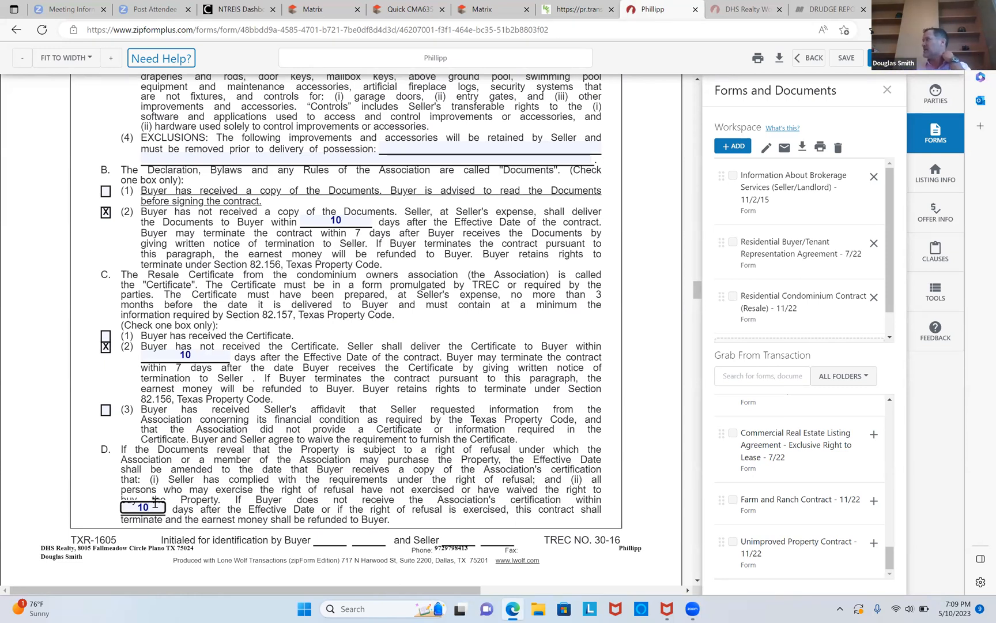
Uncheck the Third Party Financing Addendum and set the cash portion of the sales price to 240,000.00.
scroll(154, 503, down, 5)
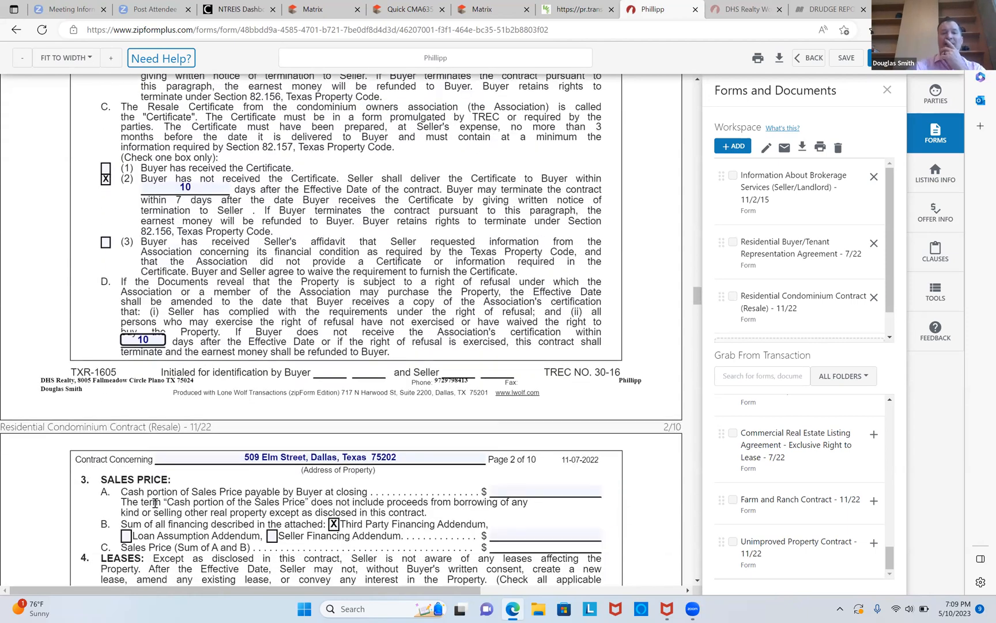
scroll(154, 503, down, 4)
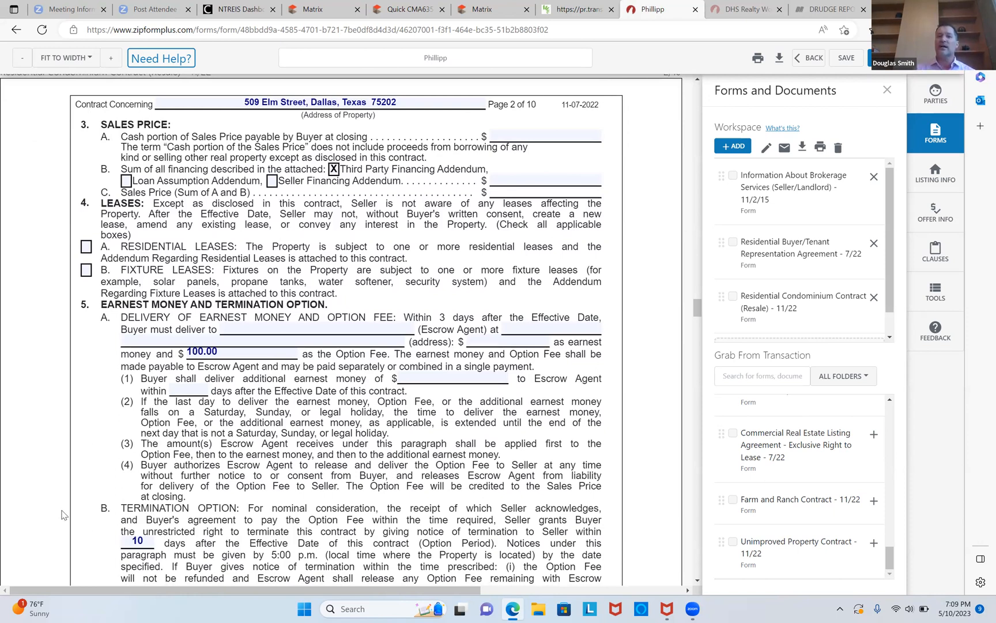
key(space)
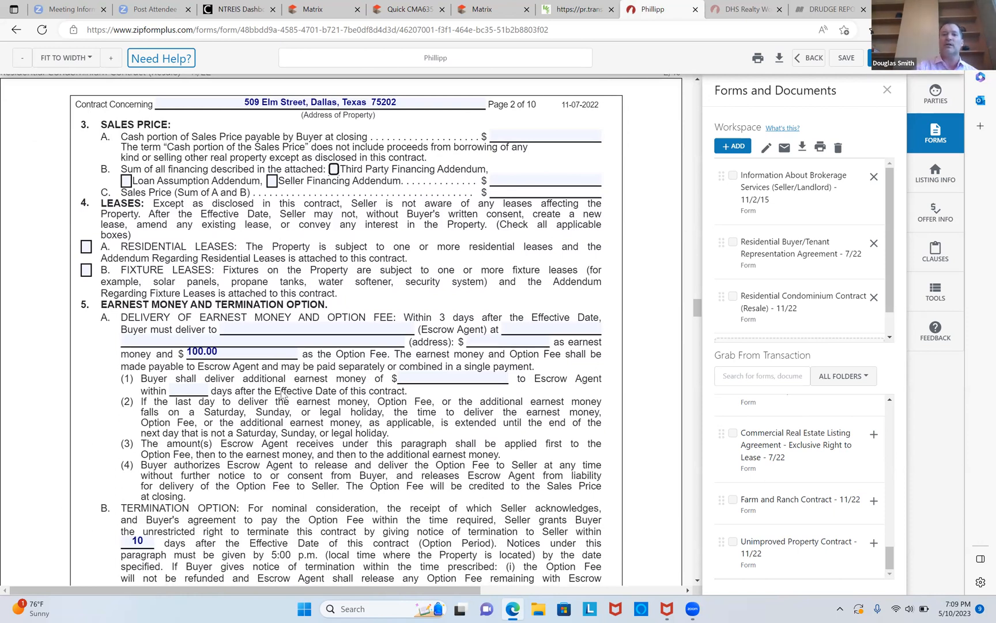
key(shift+Tab)
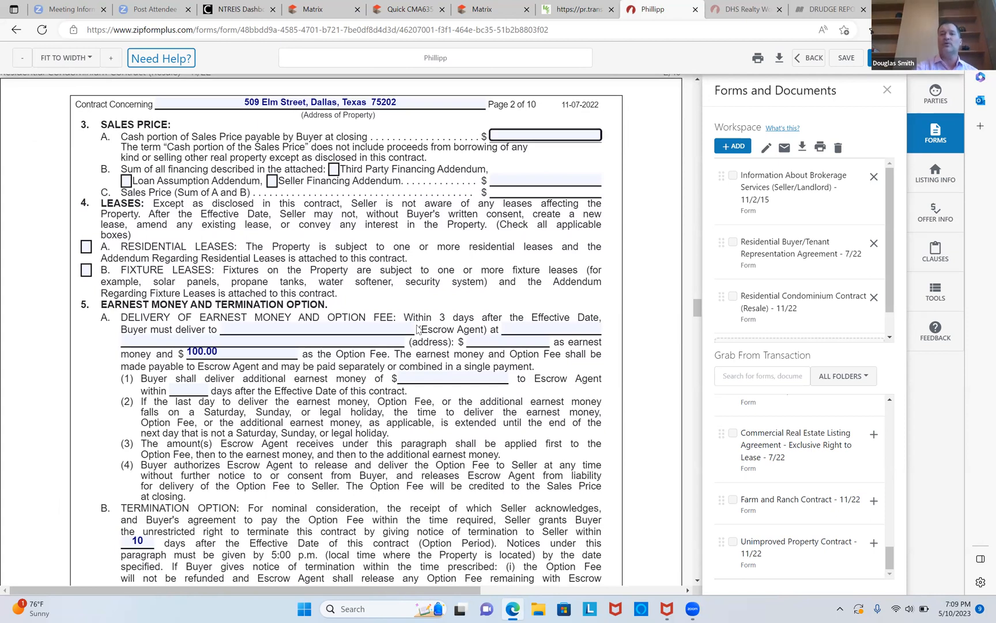
text(240000)
key(Tab)
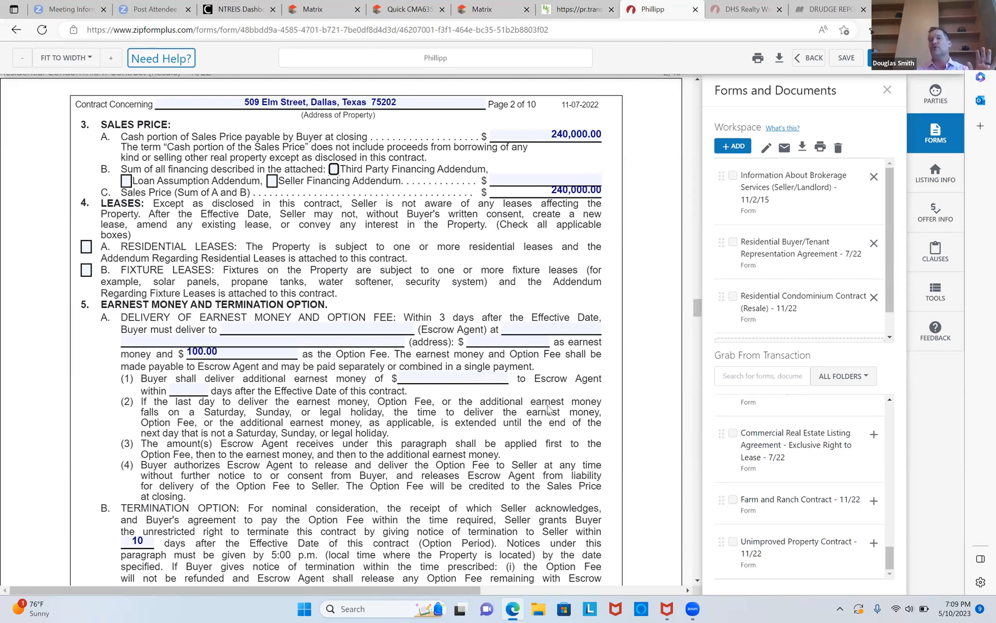
Set the sum of all financing in the sales price section to 0.
click(558, 180)
text(0)
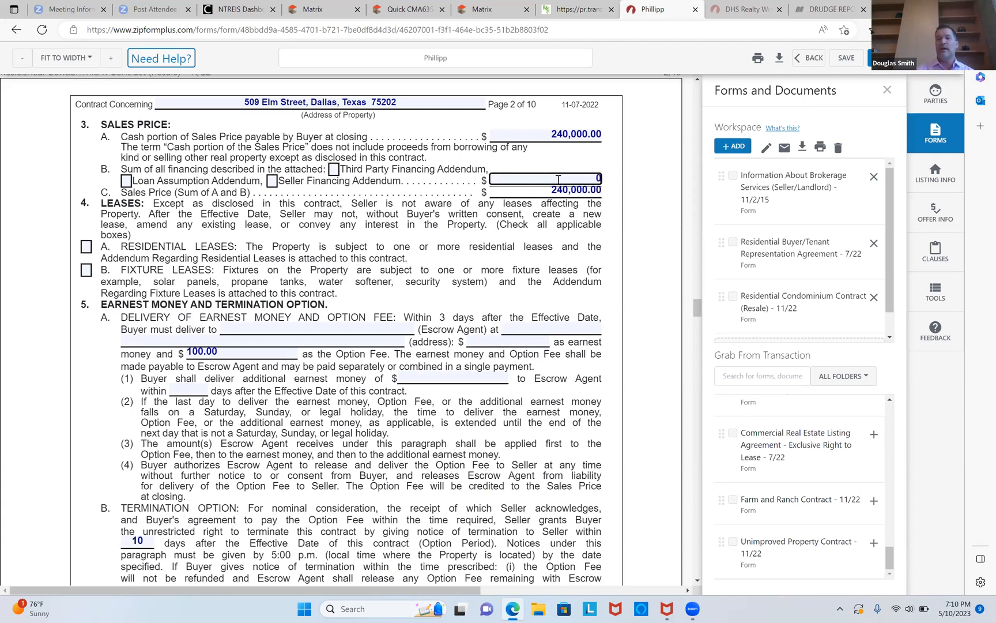
key(Tab)
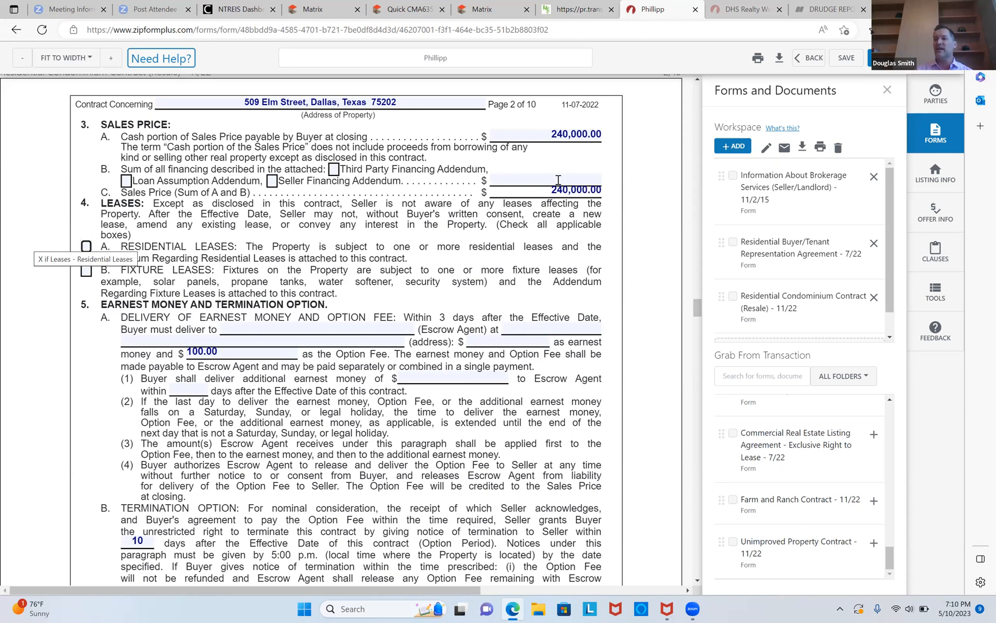
click(558, 180)
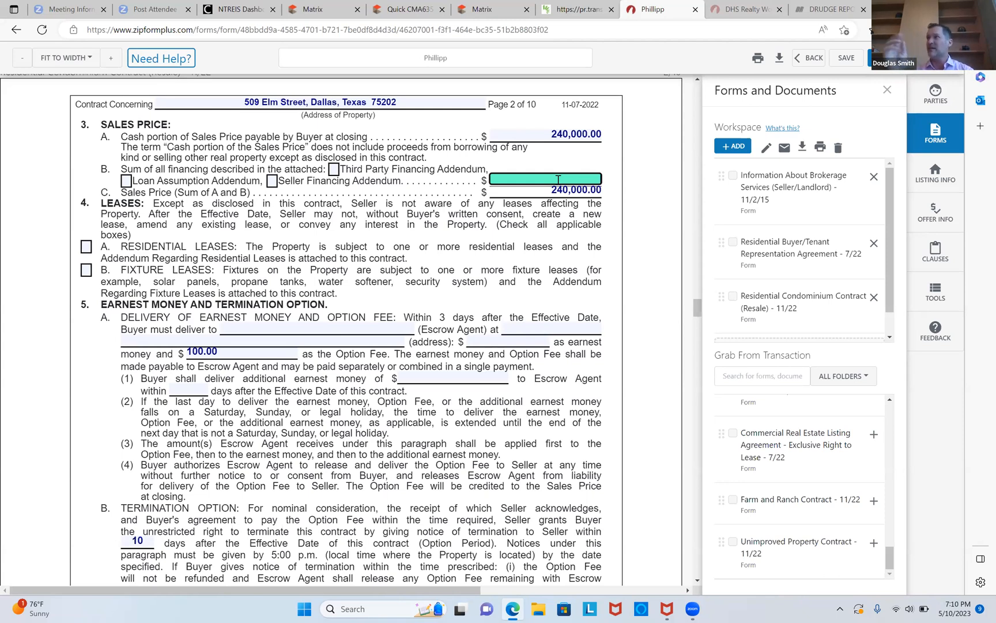
text(0)
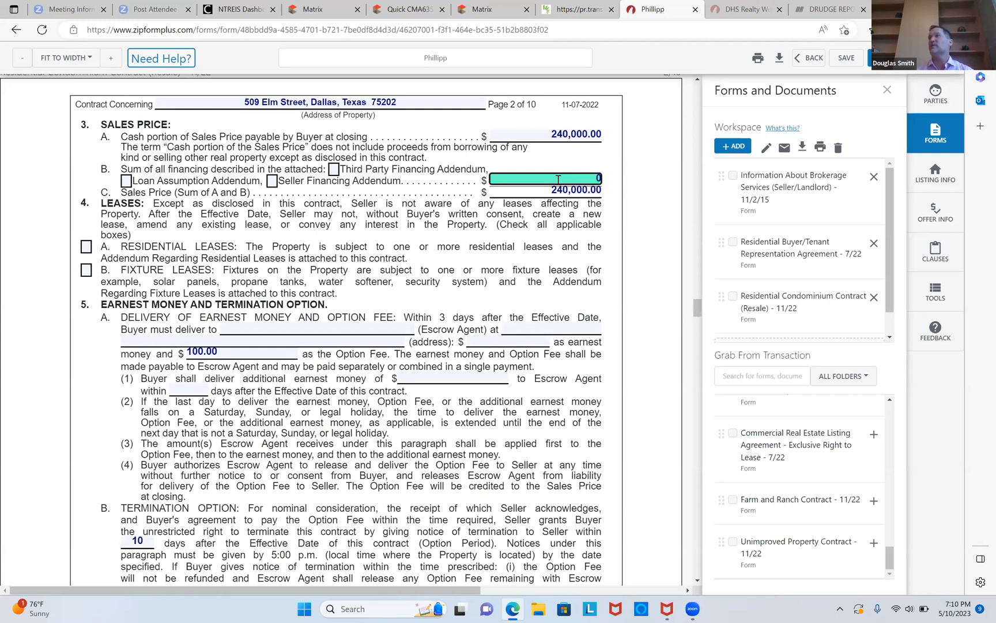
key(Tab)
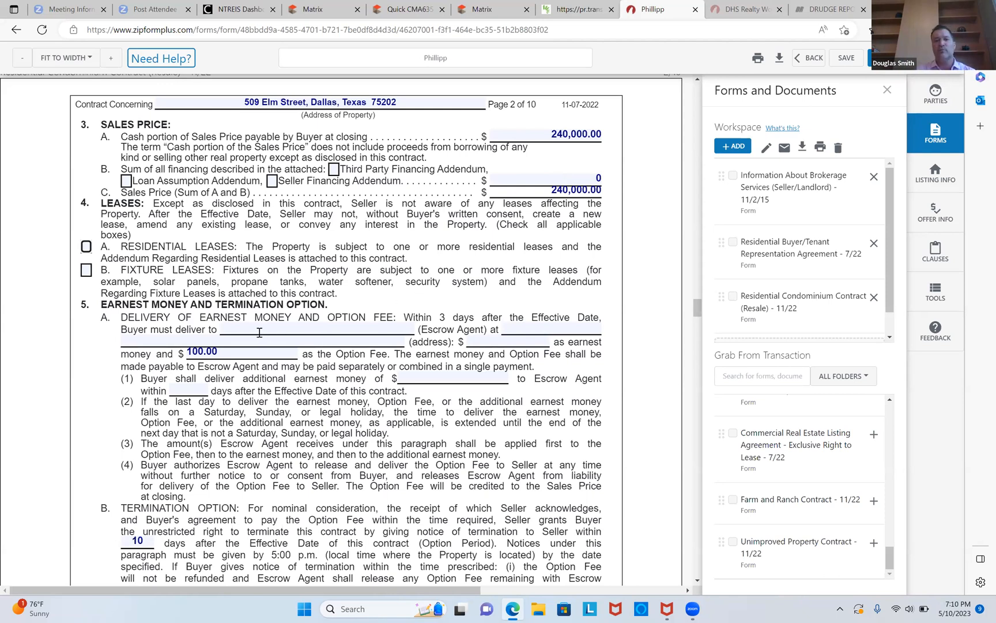
Switch to the MLS listing tab and look over the agent and showing information.
click(467, 7)
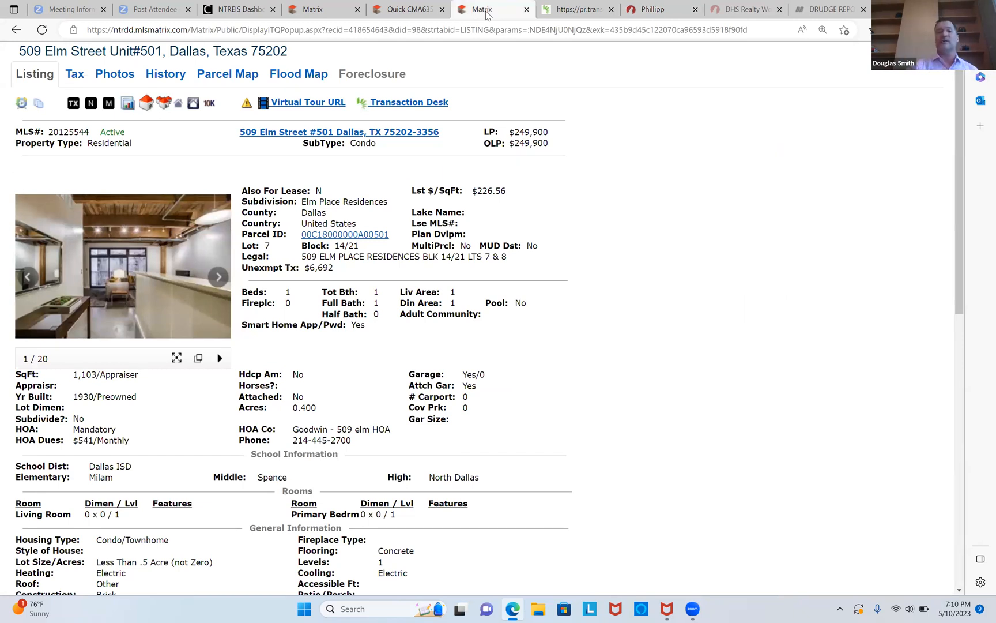
scroll(489, 15, down, 10)
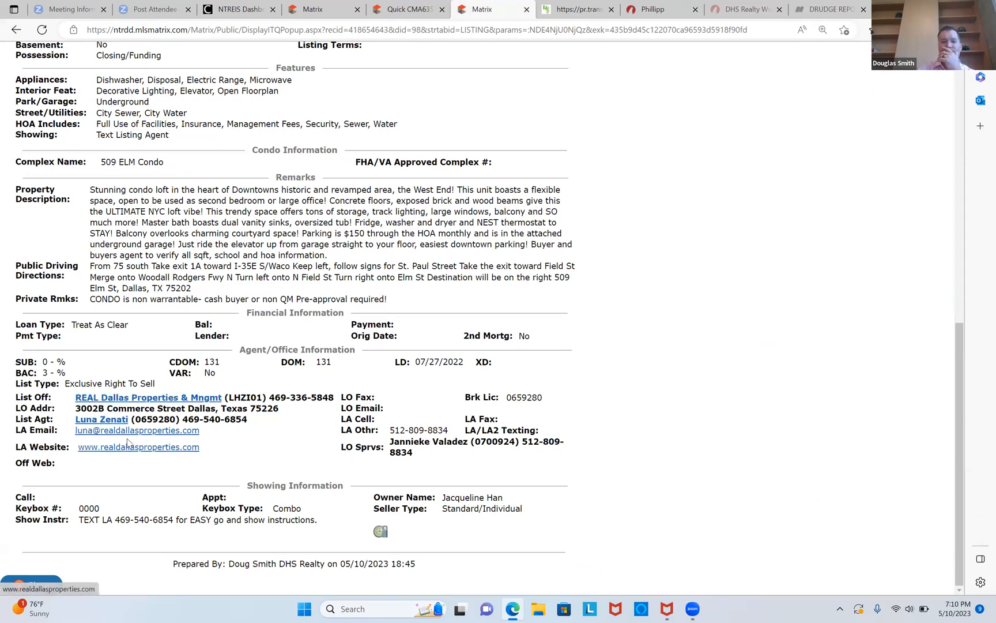
Return to the condominium contract and enter TRULY TITLE as the escrow agent for earnest money delivery.
scroll(678, 107, up, 12)
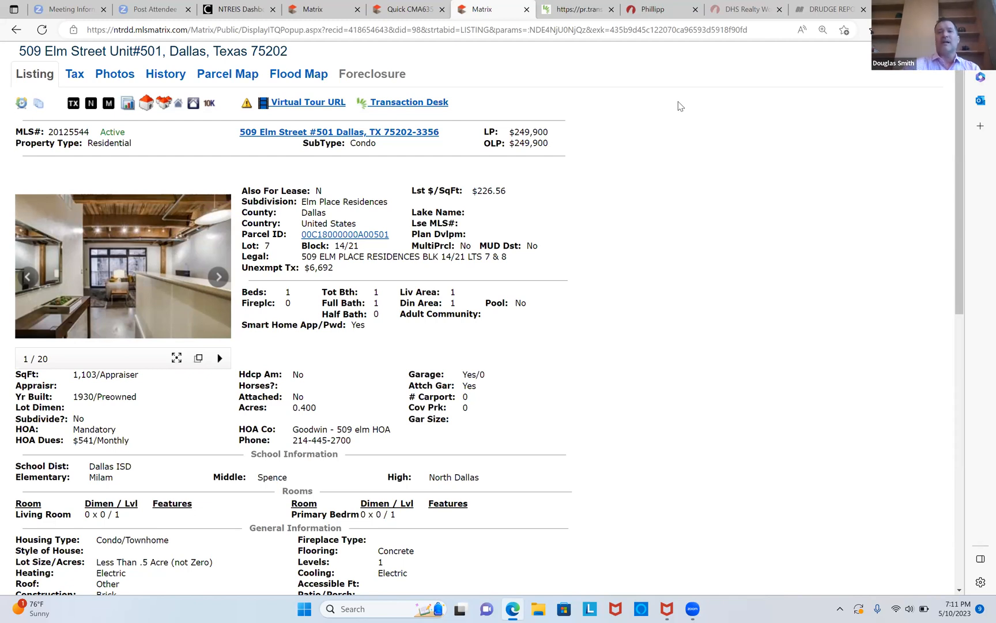
click(653, 9)
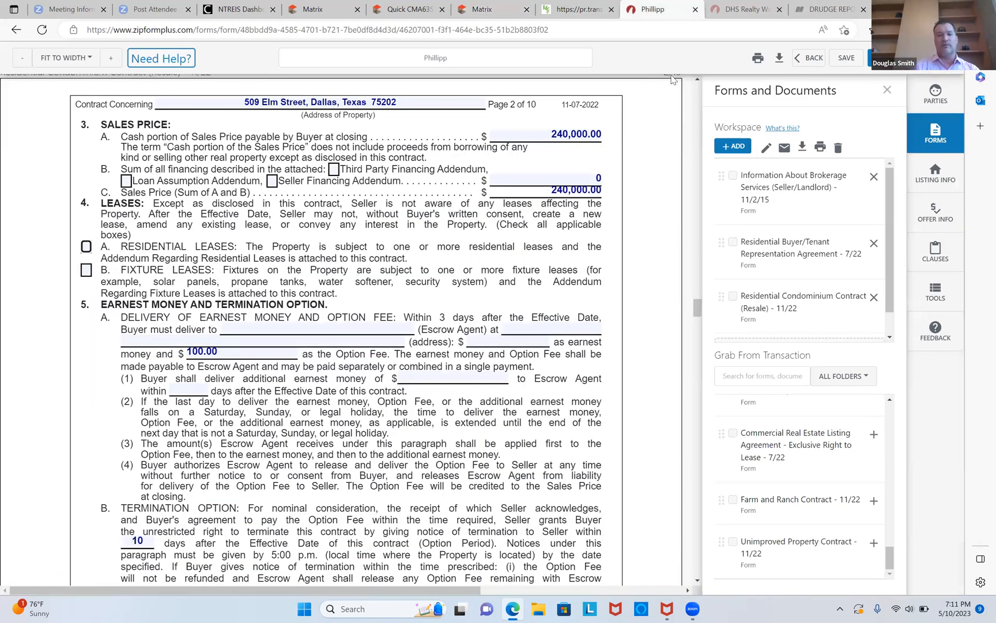
click(336, 327)
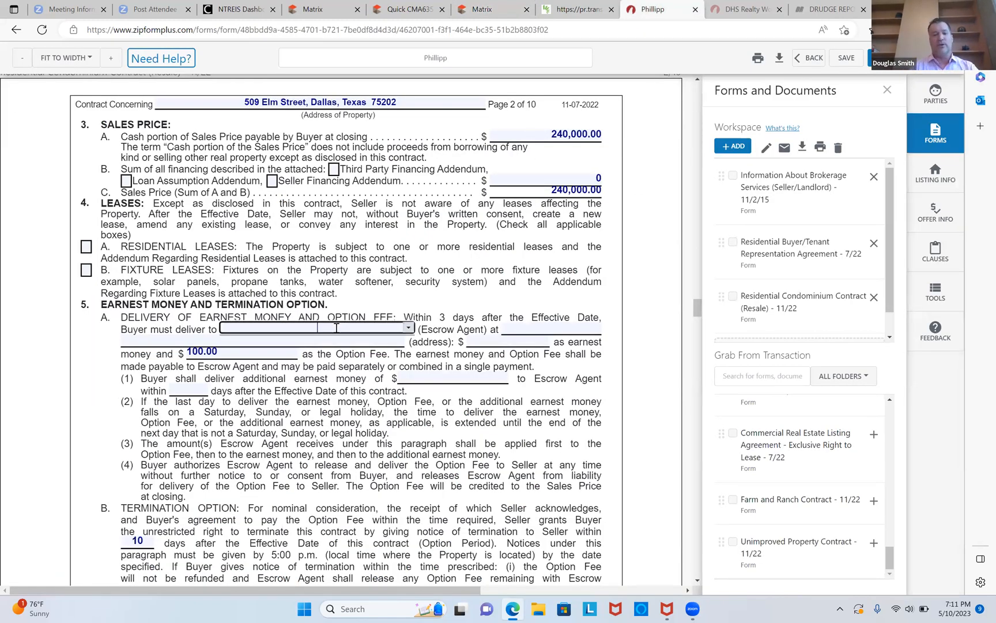
key(Caps_Lock)
text(TRULY TITLE)
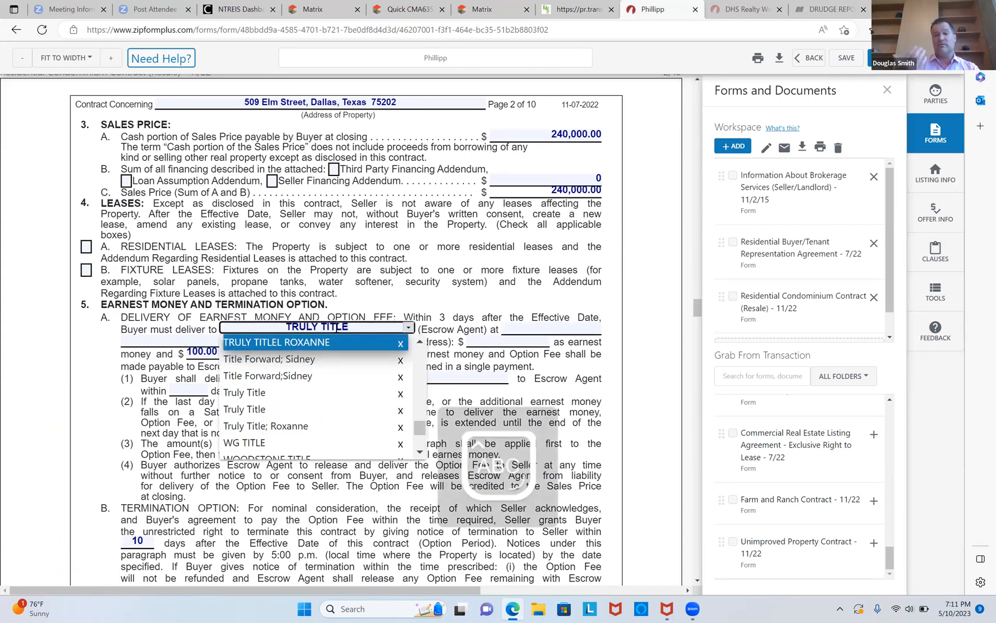
key(Tab)
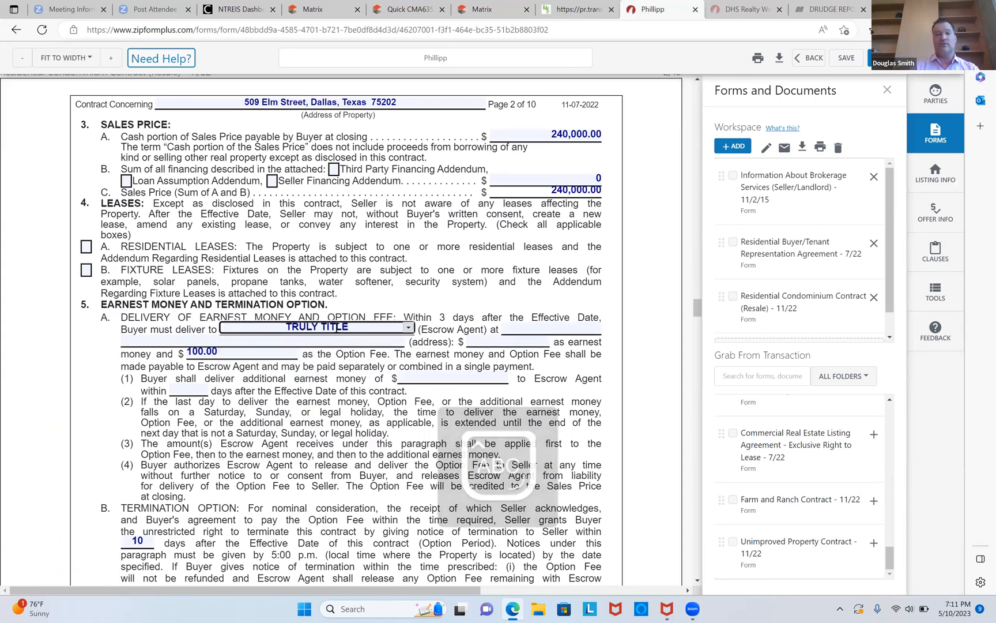
Enter the escrow agent's street address as 2901 DALLAS PARKWAY, 130.
text(2901 )
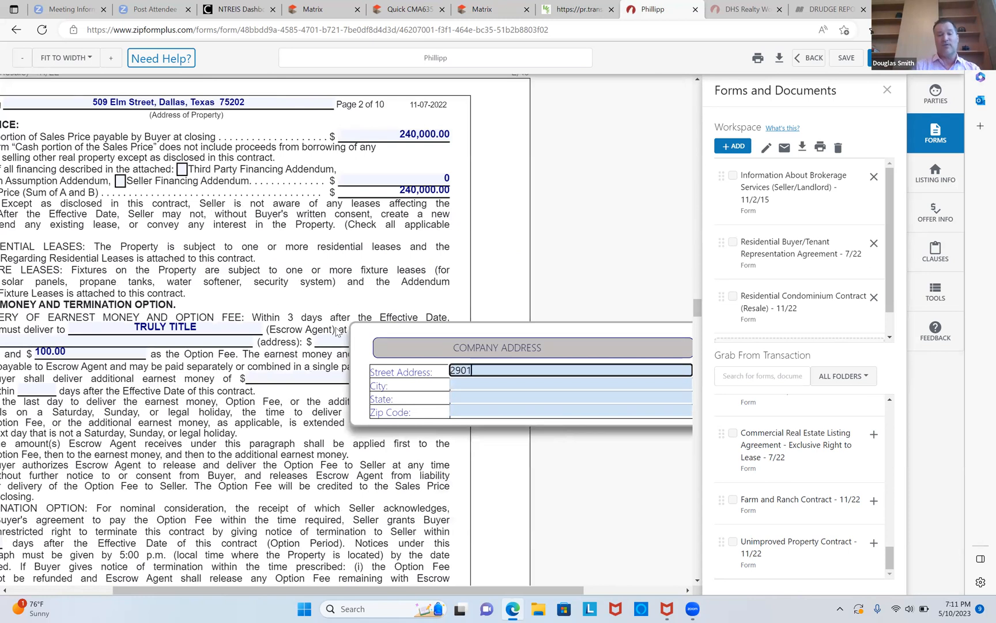
text(DALL)
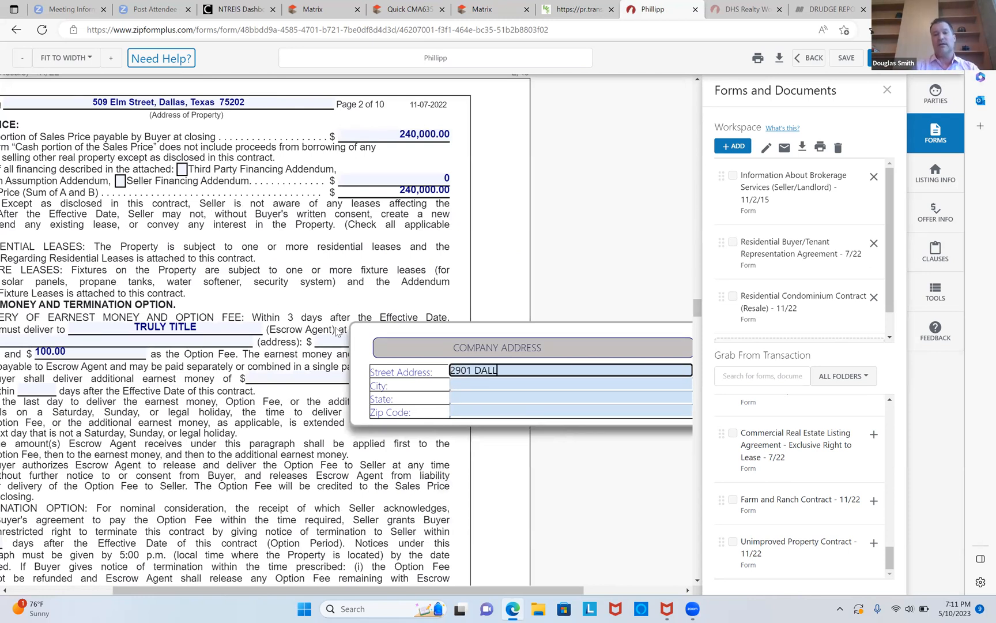
text(AS PARKWAY)
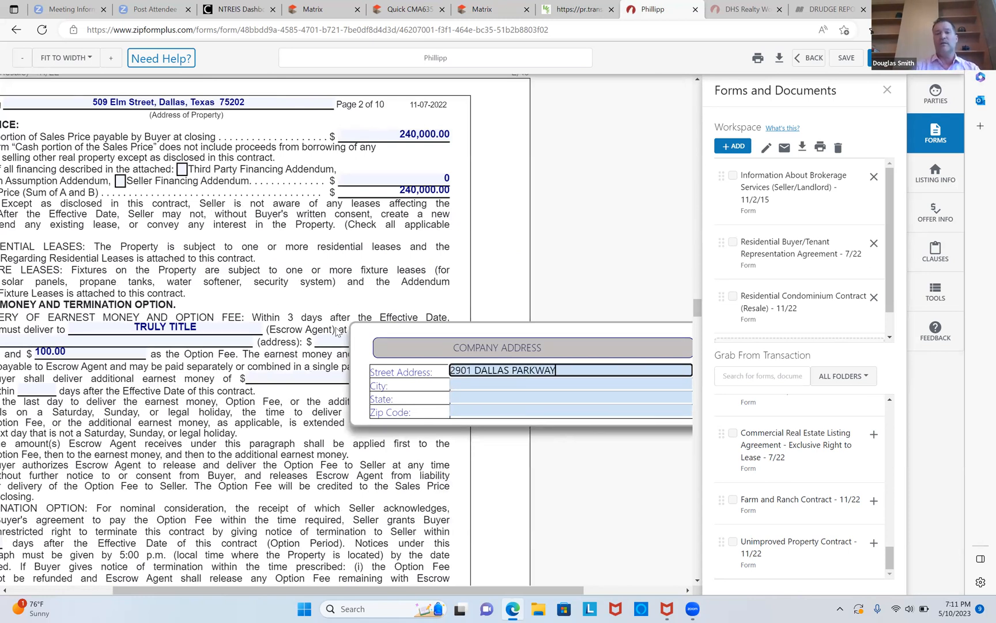
text(, 130)
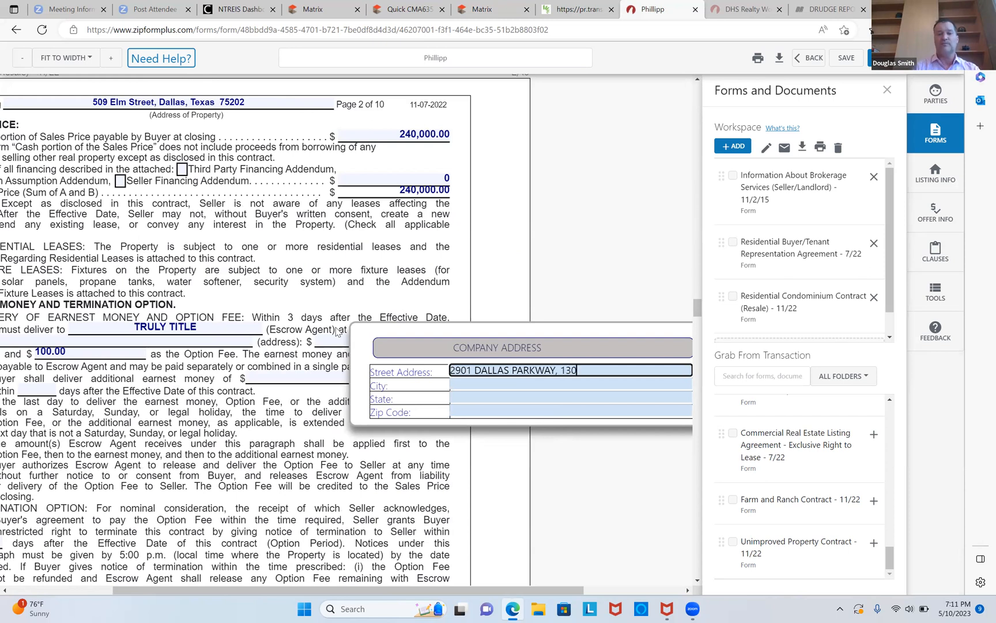
key(Tab)
key(Tab)
key(Tab)
key(Tab)
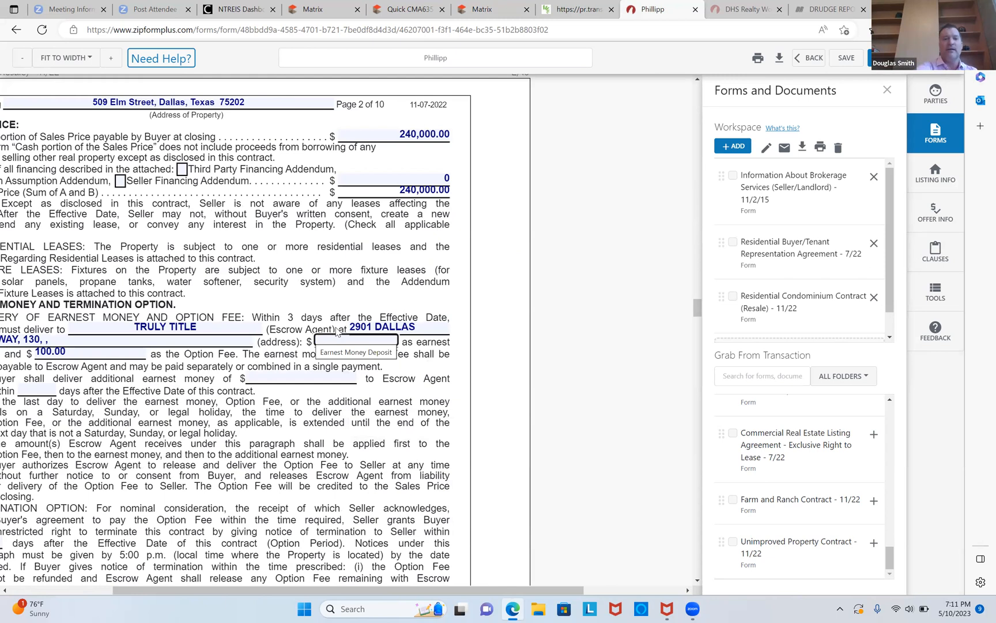
Set the earnest money amount to 2,000.00.
scroll(337, 330, left, 3)
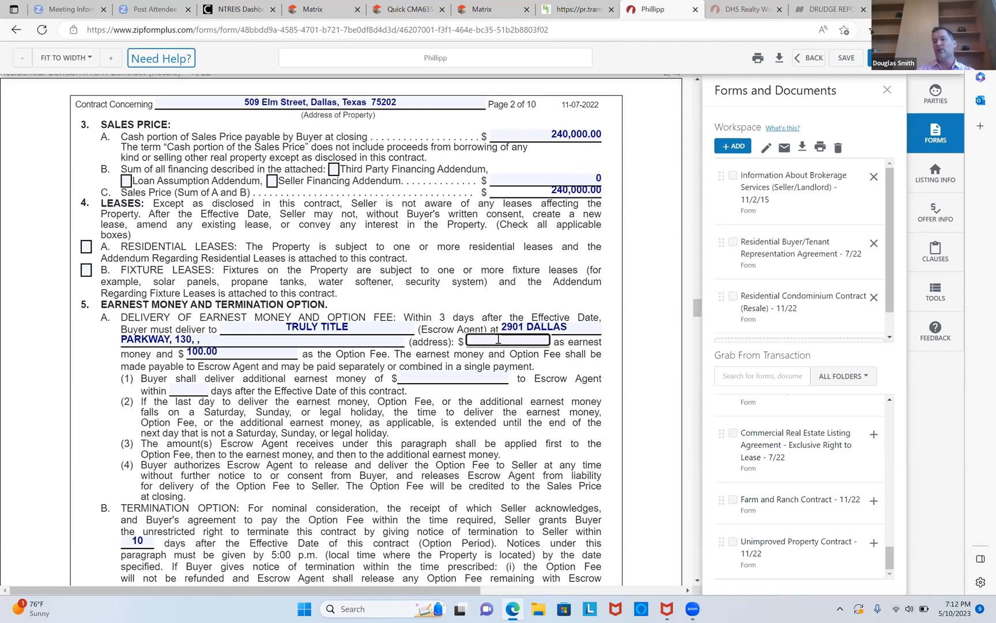
text(2000)
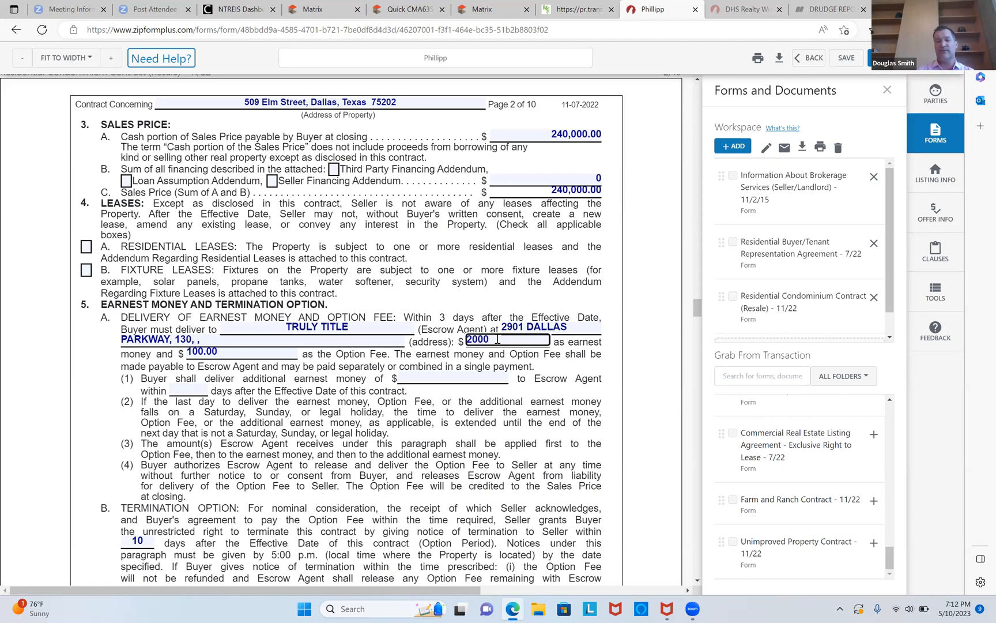
key(Tab)
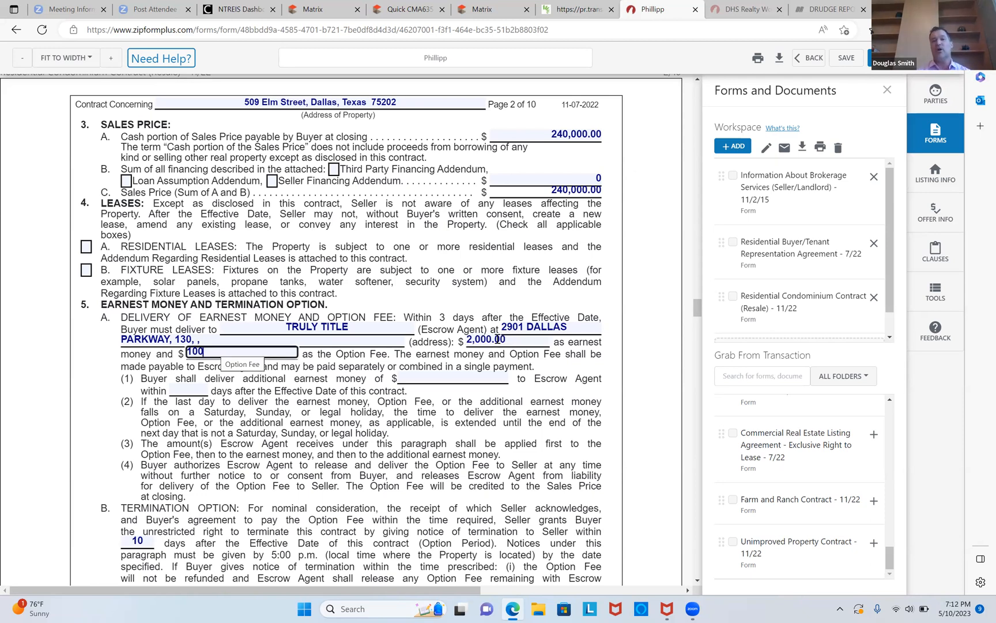
key(Tab)
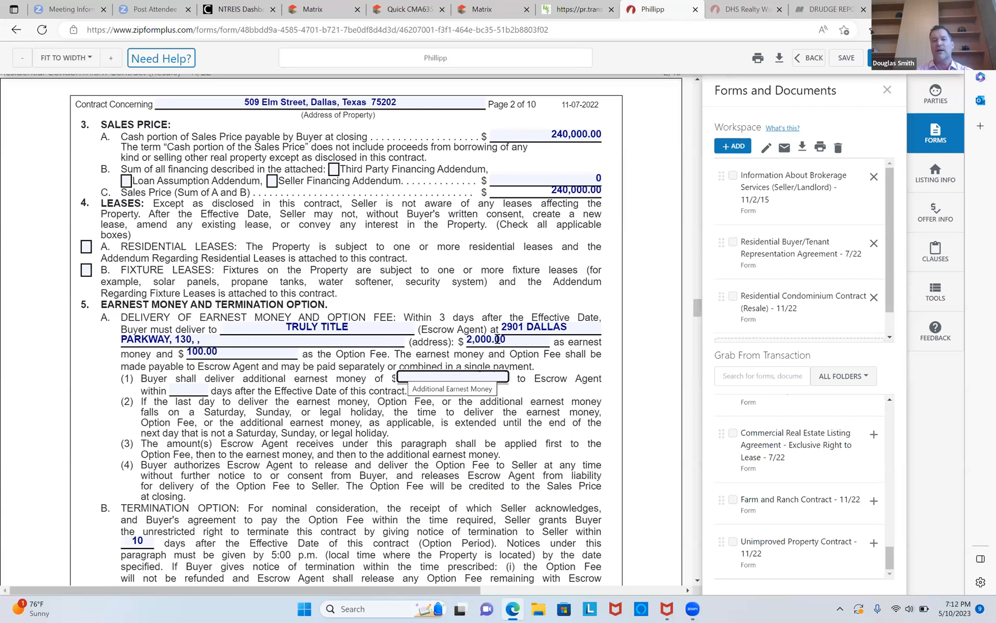
Set the title company issuing the owner's title policy to TRULY TITLE.
scroll(497, 339, down, 3)
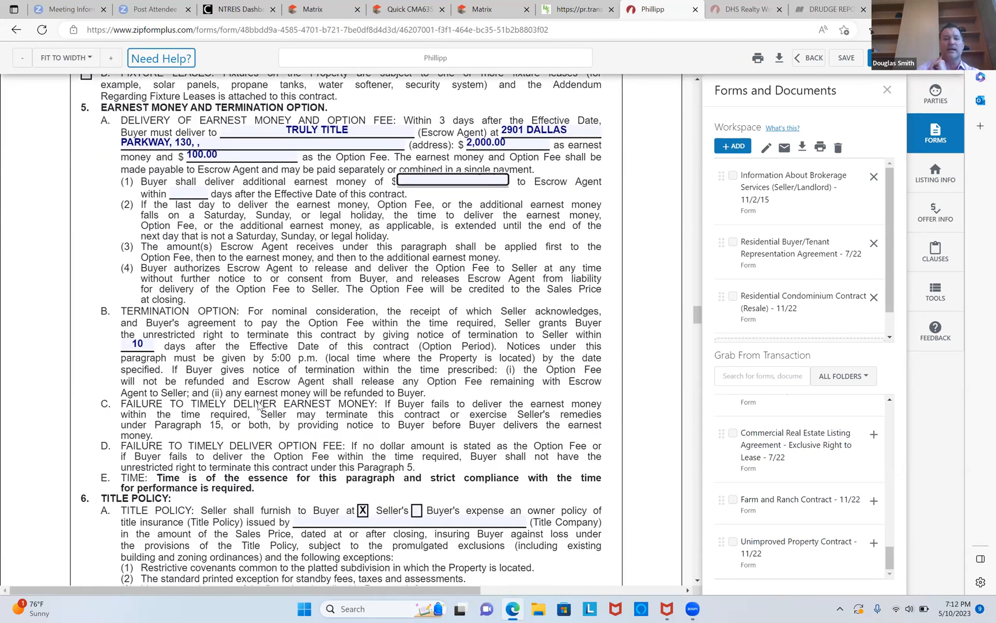
click(147, 346)
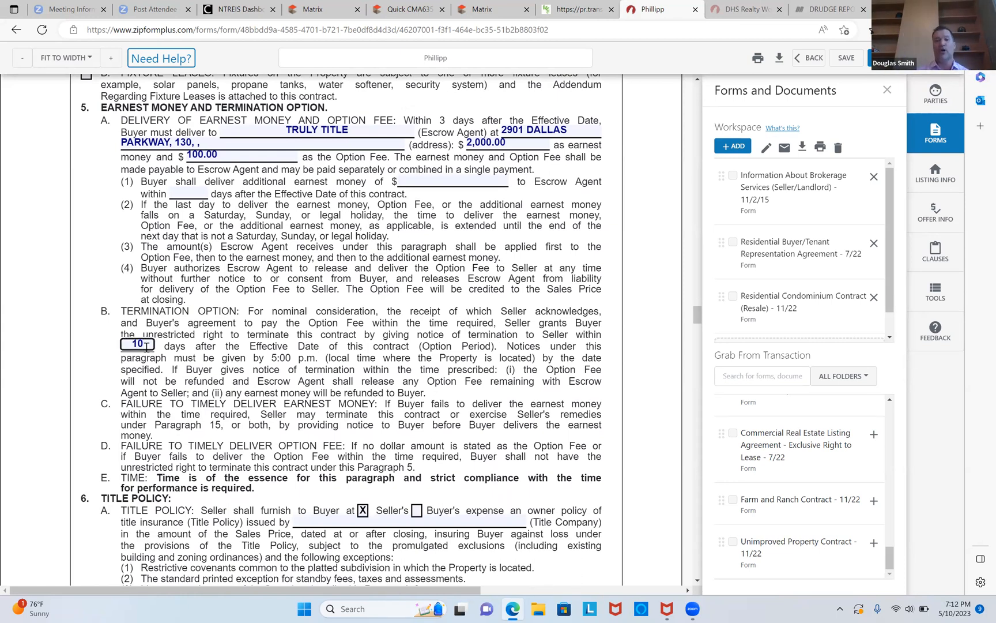
scroll(147, 347, down, 1)
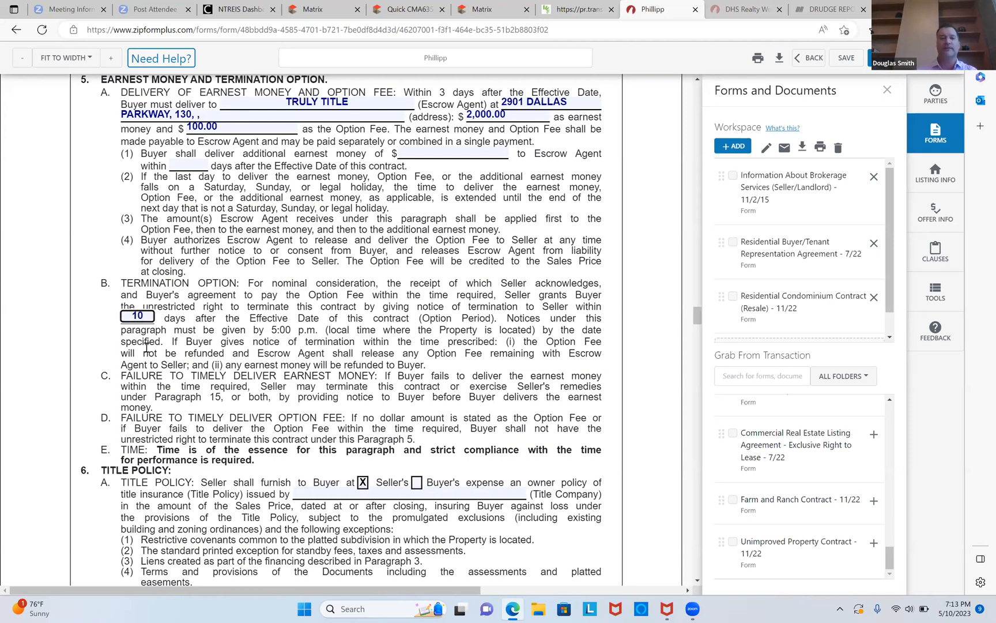
scroll(146, 347, down, 3)
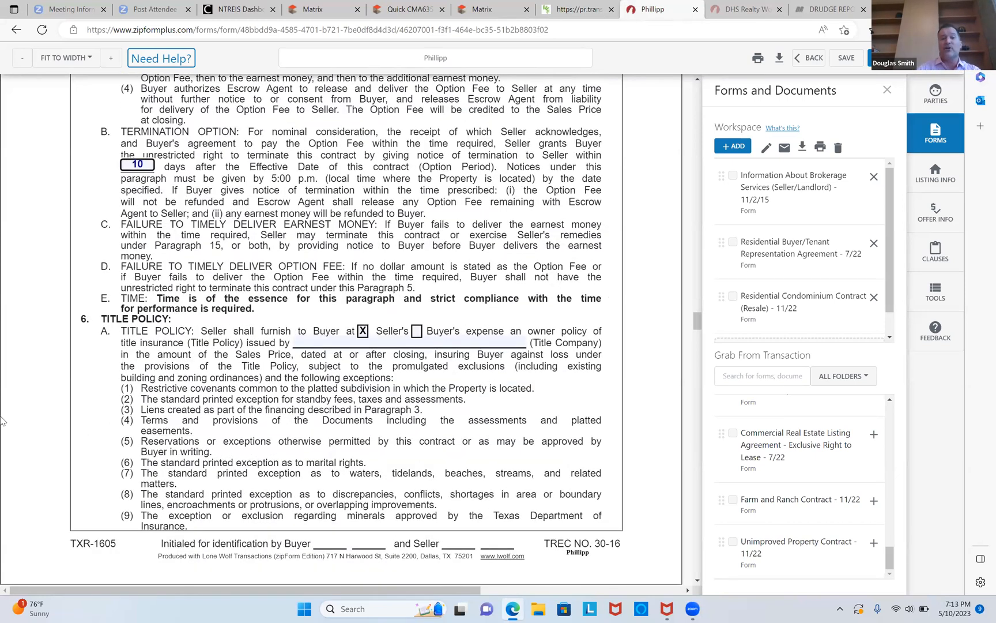
click(384, 341)
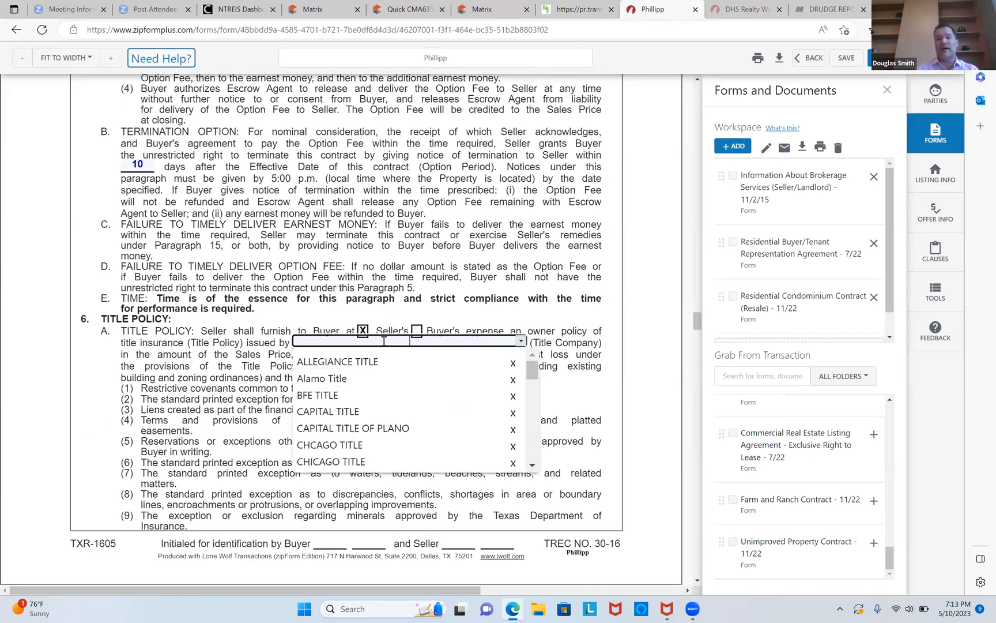
text(TRULY TITLE)
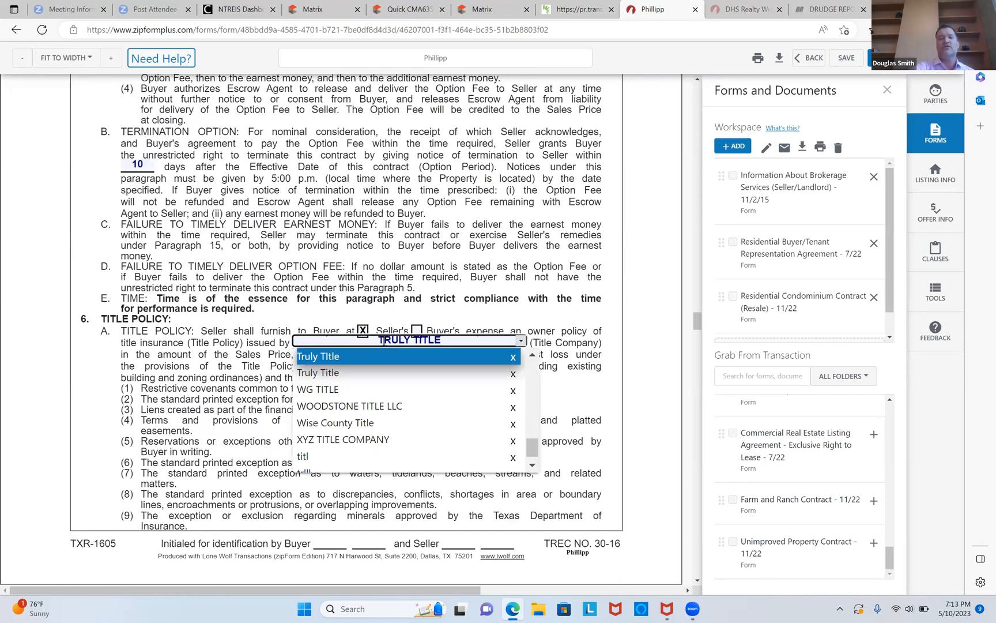
Scroll through and review the title commitment, property condition and brokers sections of the contract.
scroll(383, 341, up, 4)
scroll(384, 341, down, 3)
scroll(383, 340, up, 2)
scroll(384, 341, up, 1)
scroll(384, 341, down, 4)
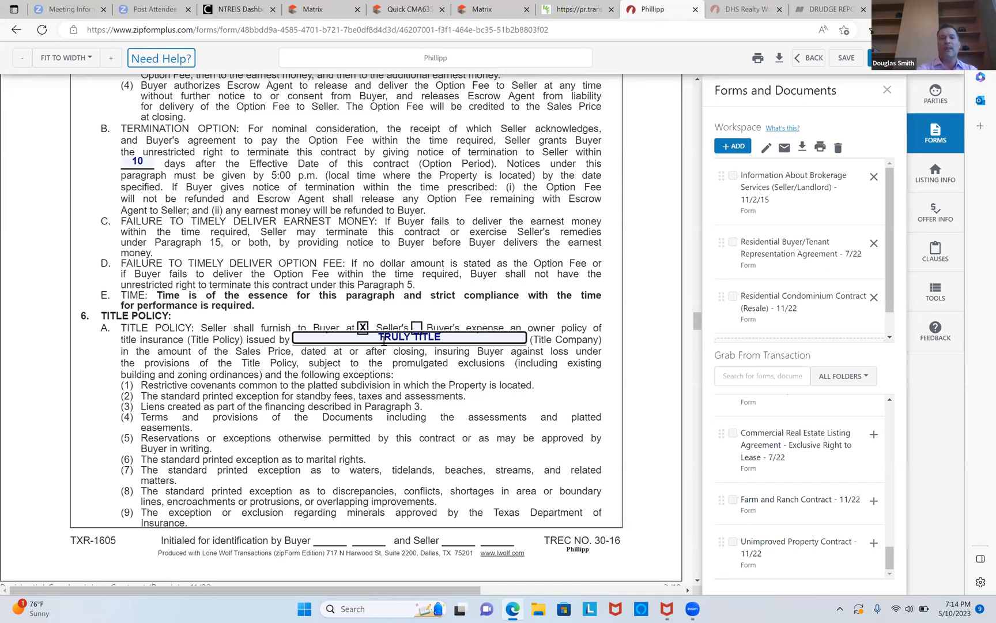
scroll(384, 341, down, 8)
scroll(384, 340, down, 1)
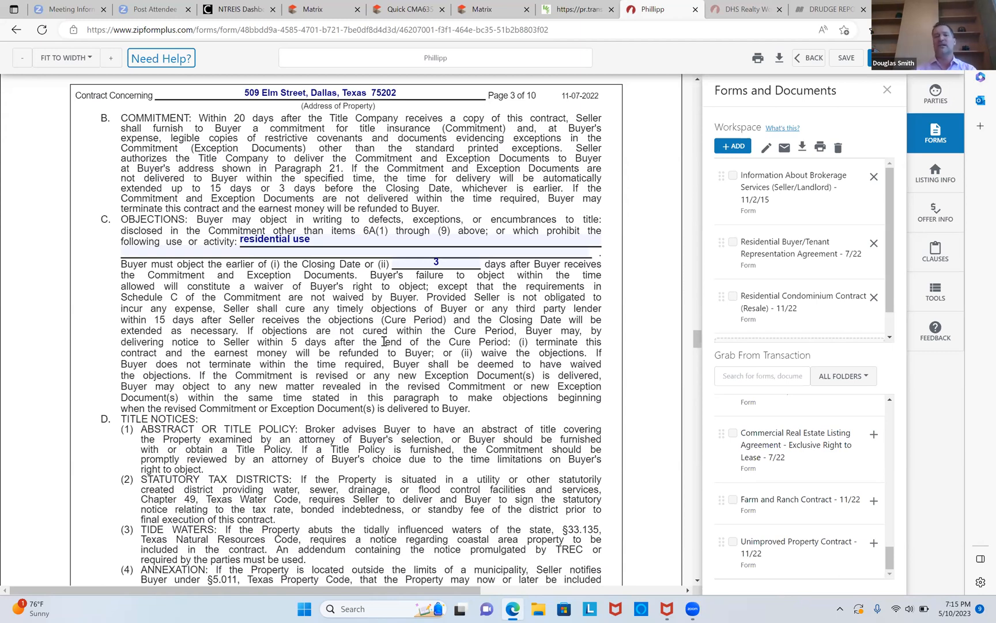
scroll(384, 341, down, 1)
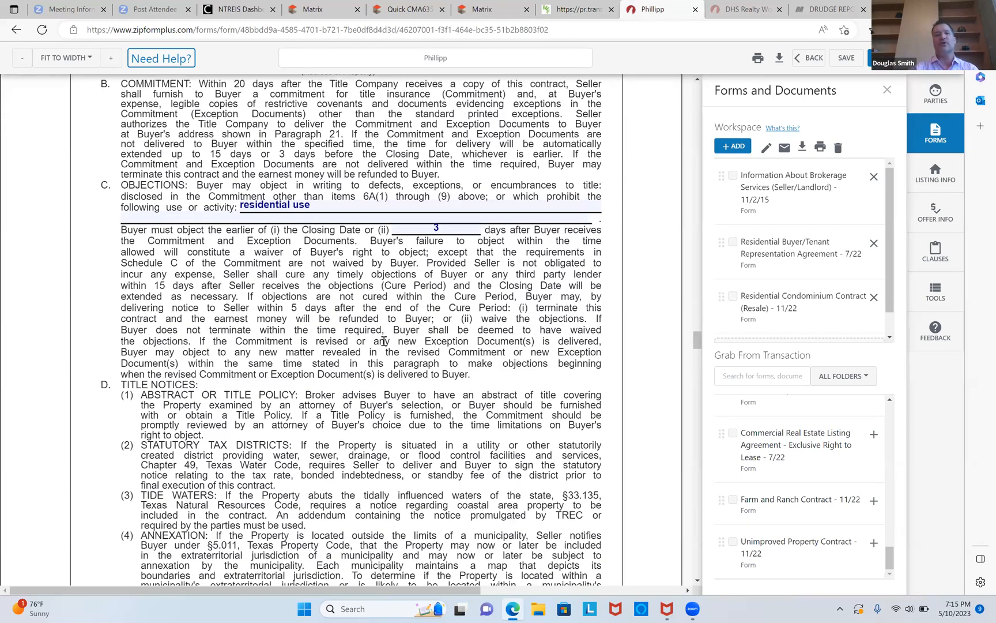
scroll(384, 341, down, 10)
scroll(384, 342, down, 18)
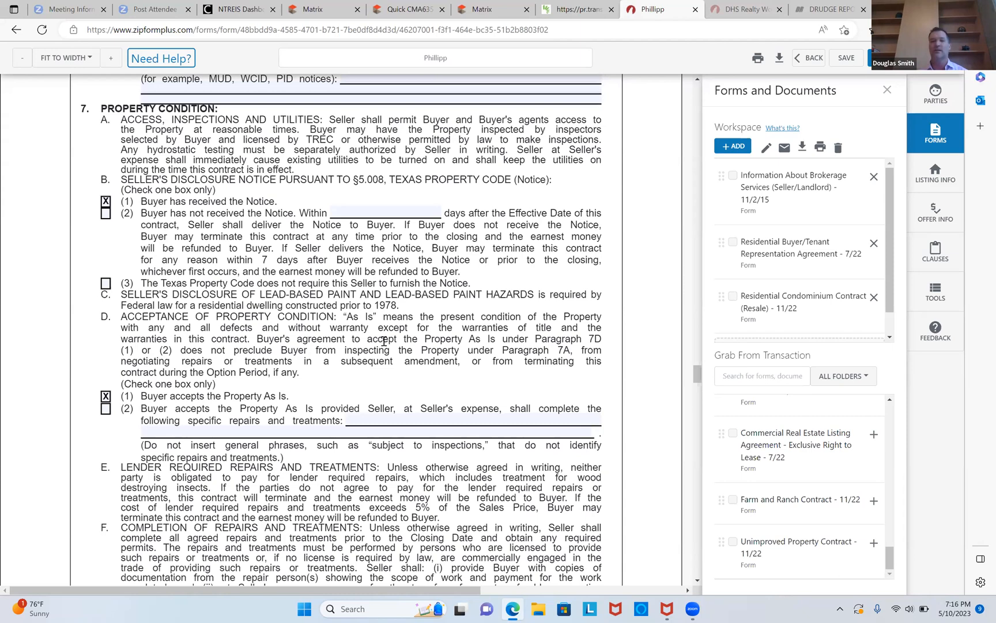
scroll(384, 341, down, 6)
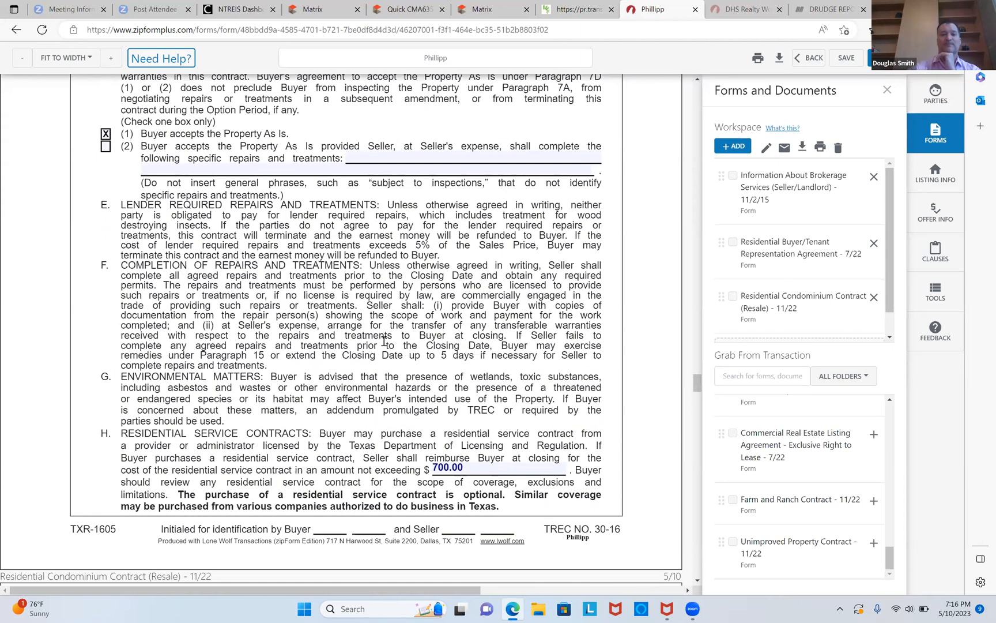
scroll(383, 341, down, 2)
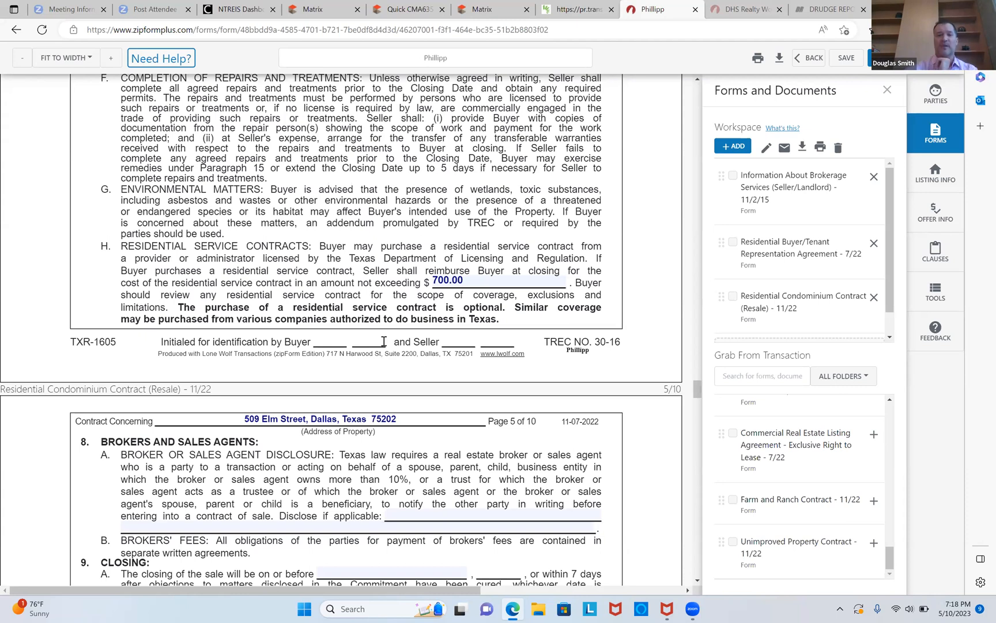
scroll(383, 341, down, 5)
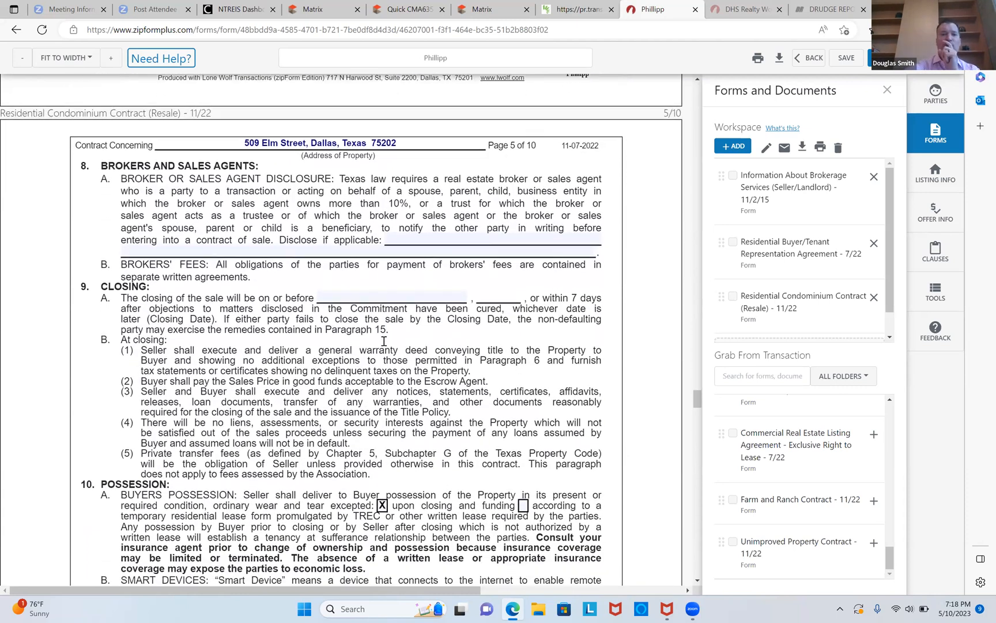
Set the closing date to 05/26/2023.
scroll(383, 342, down, 1)
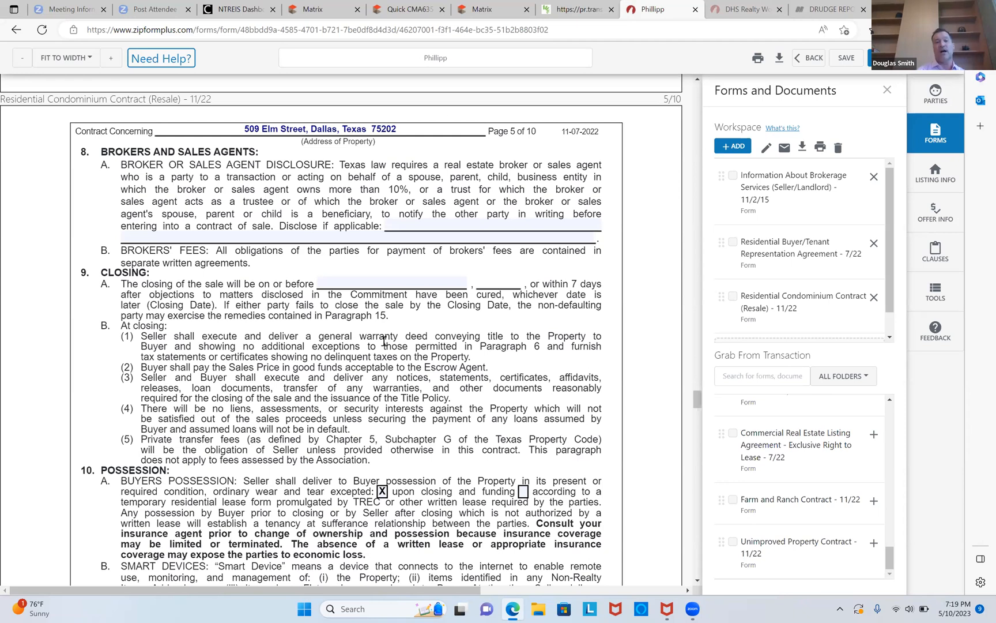
click(380, 281)
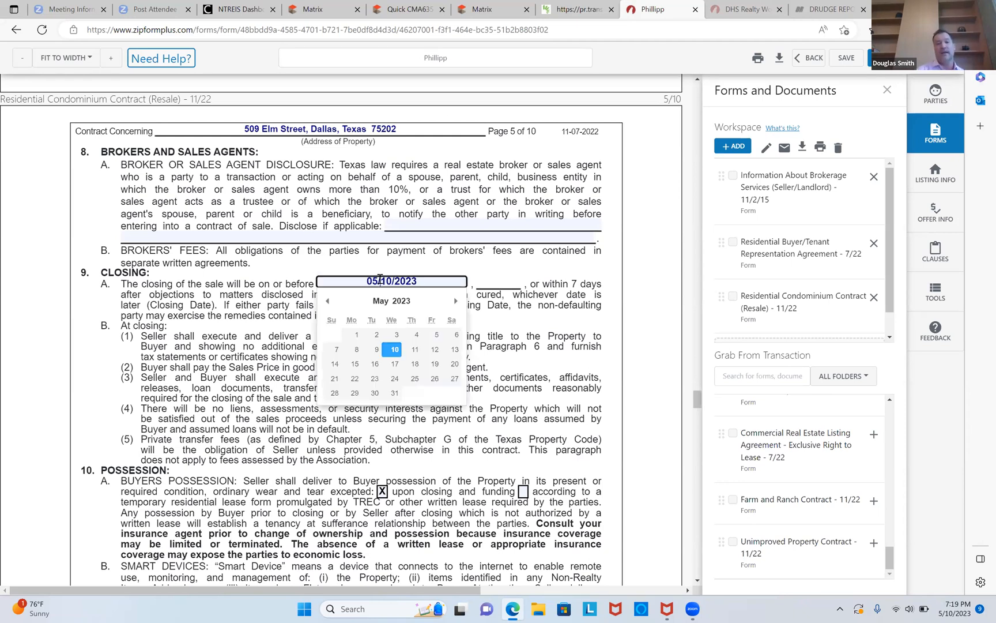
click(435, 378)
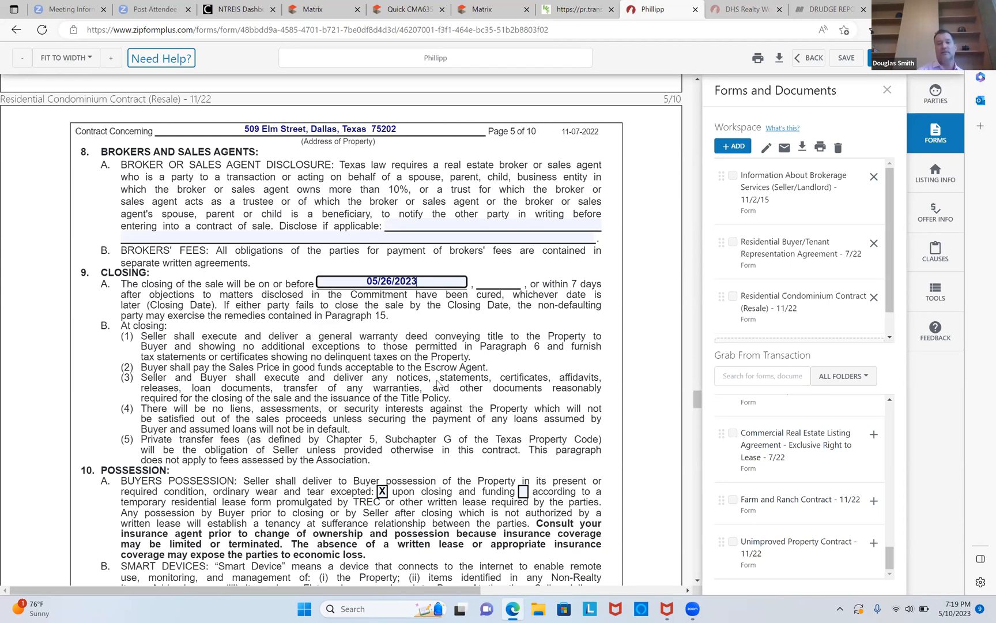
Uncheck the Third Party Financing Addendum in the agreement of parties section.
scroll(438, 383, down, 5)
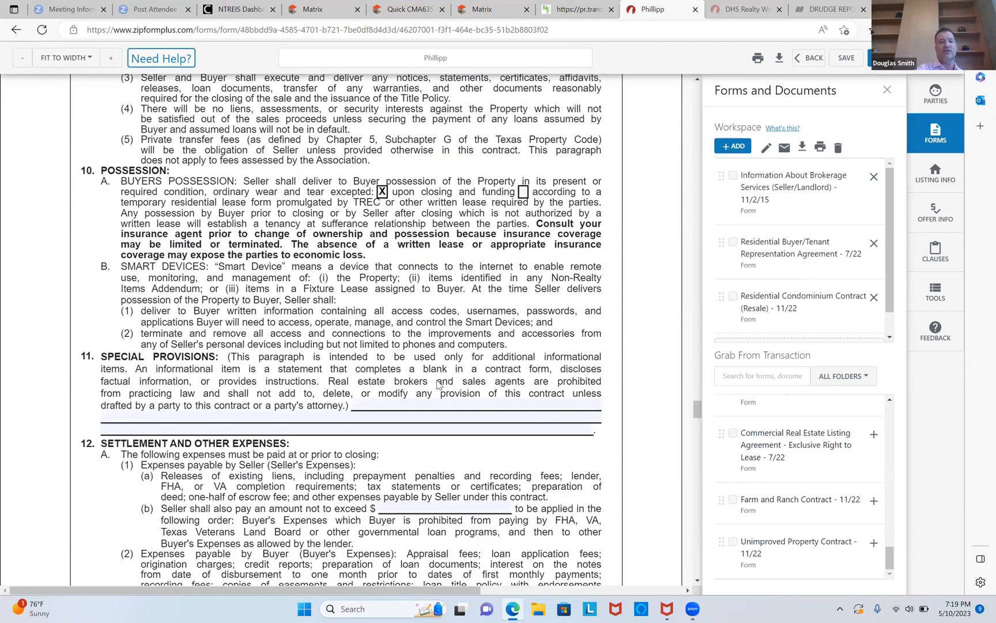
scroll(438, 383, down, 3)
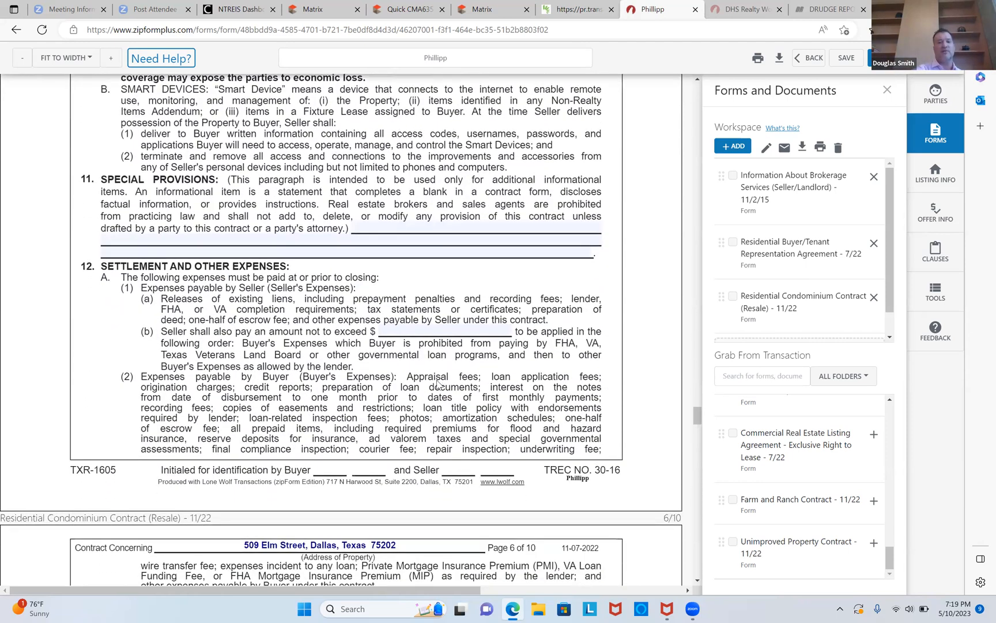
scroll(438, 383, down, 7)
scroll(437, 384, down, 20)
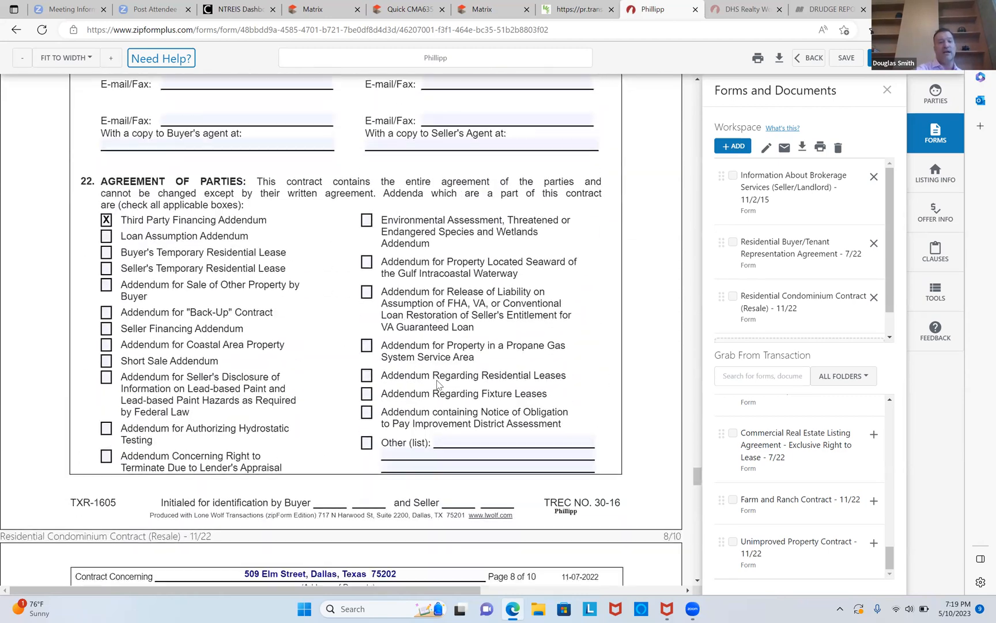
scroll(437, 383, down, 1)
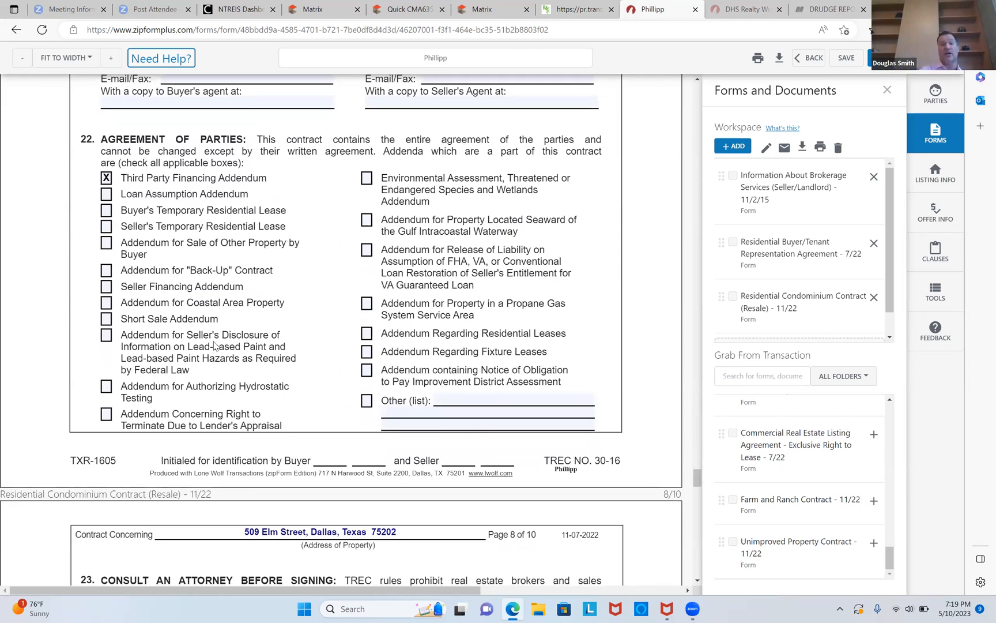
click(106, 178)
scroll(108, 180, down, 15)
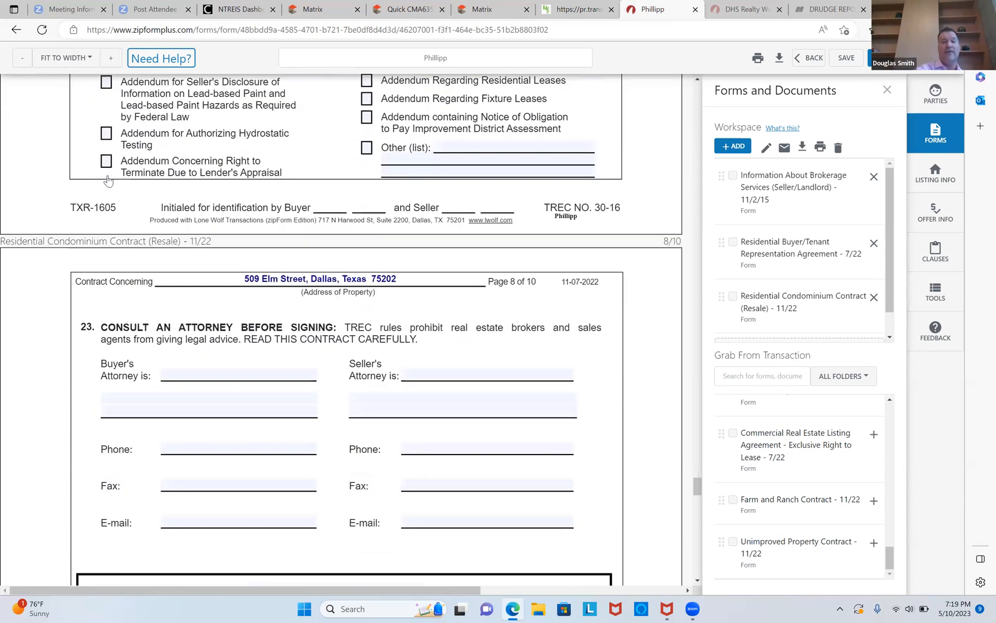
Review the broker information and option fee receipt pages at the end of the contract.
scroll(108, 181, down, 5)
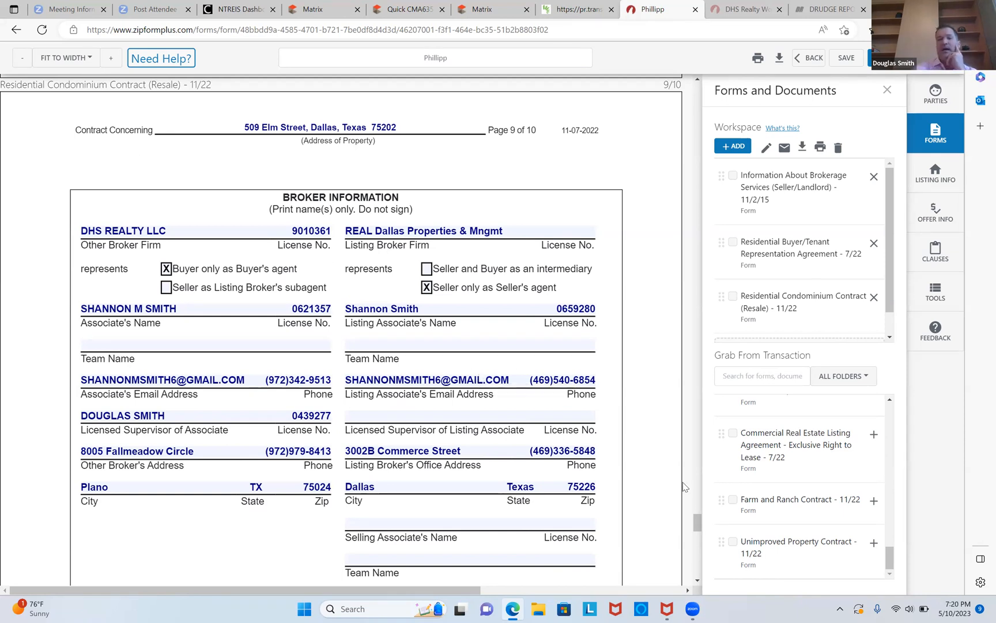
scroll(684, 487, down, 15)
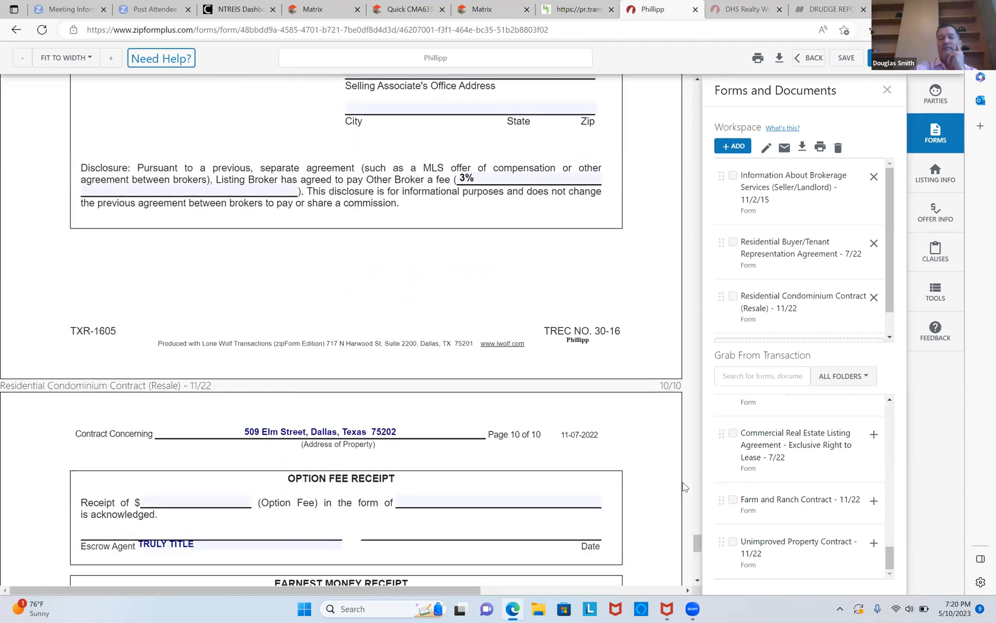
scroll(685, 487, up, 20)
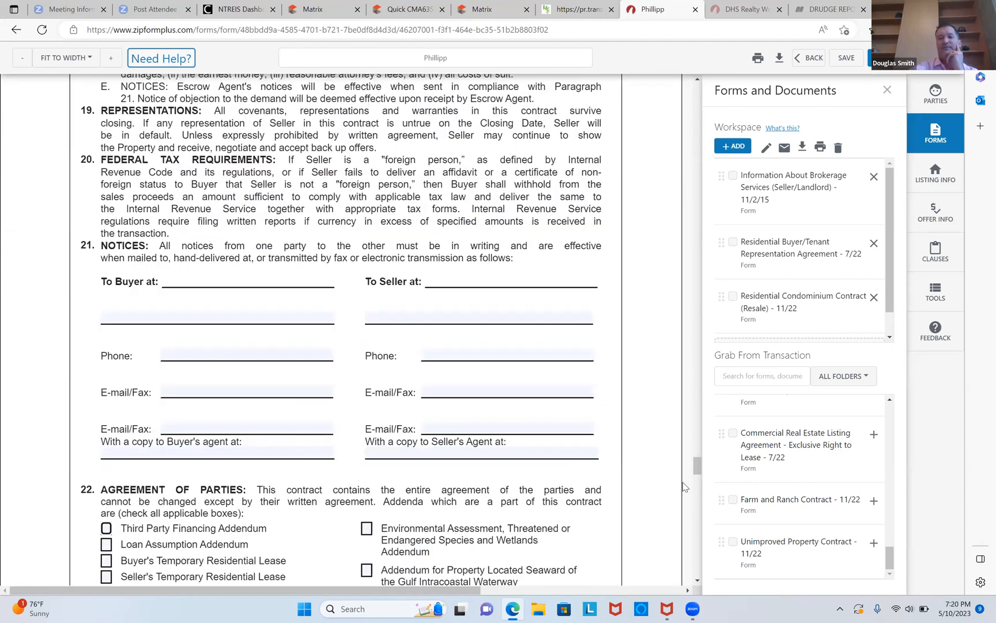
scroll(685, 487, up, 20)
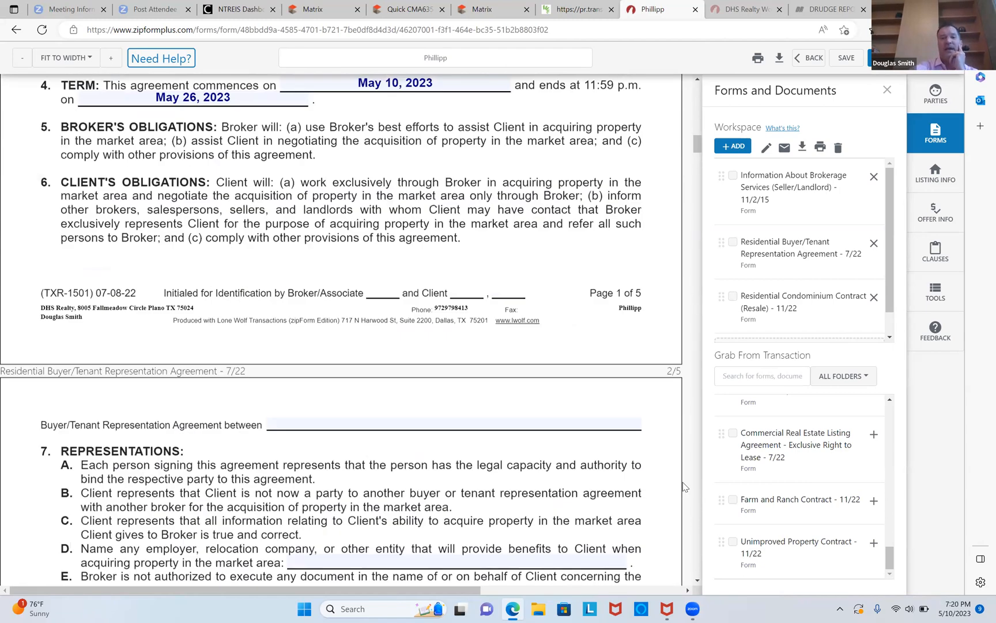
scroll(685, 488, up, 15)
Review the representation agreement and condominium contract pages from their first pages onward.
scroll(684, 488, down, 7)
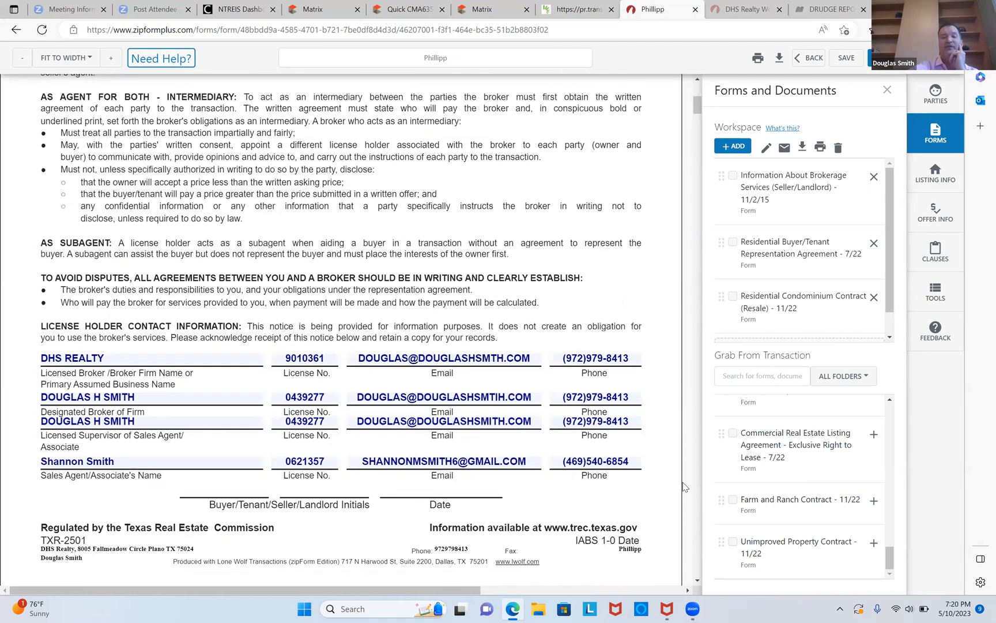
scroll(685, 487, down, 8)
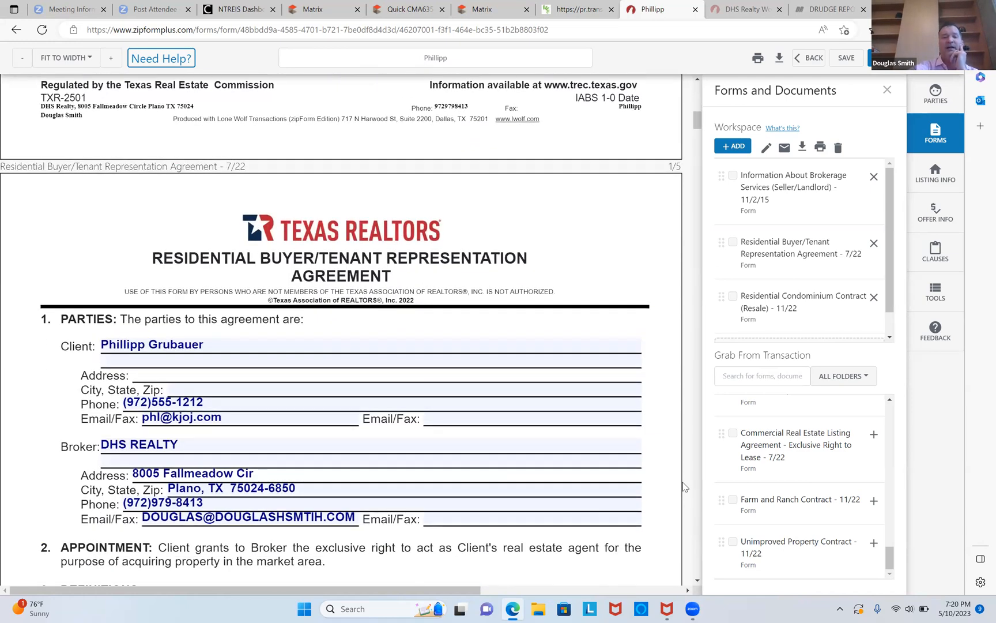
scroll(684, 487, down, 5)
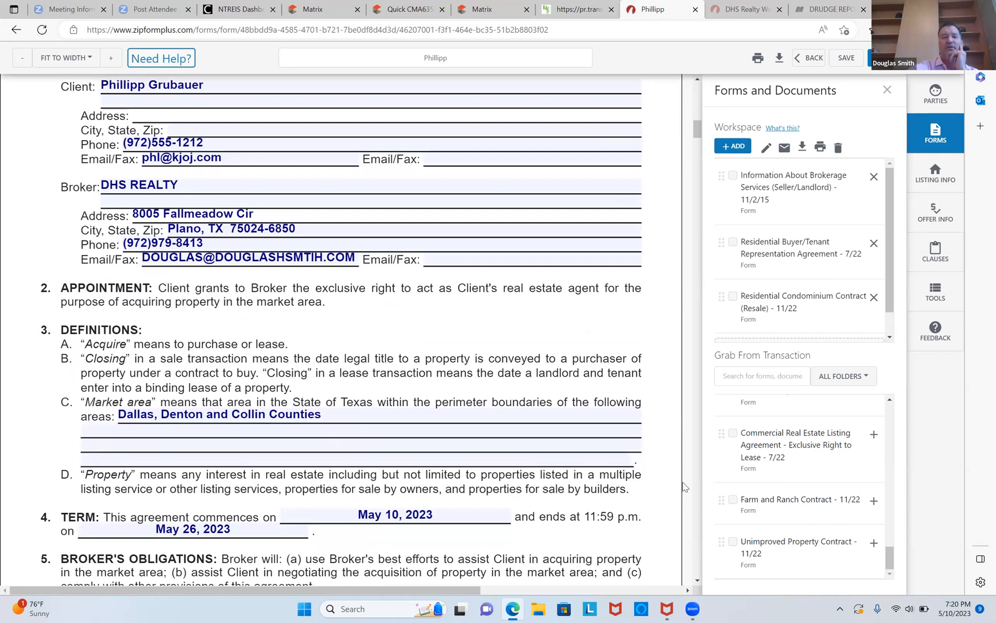
scroll(685, 487, down, 20)
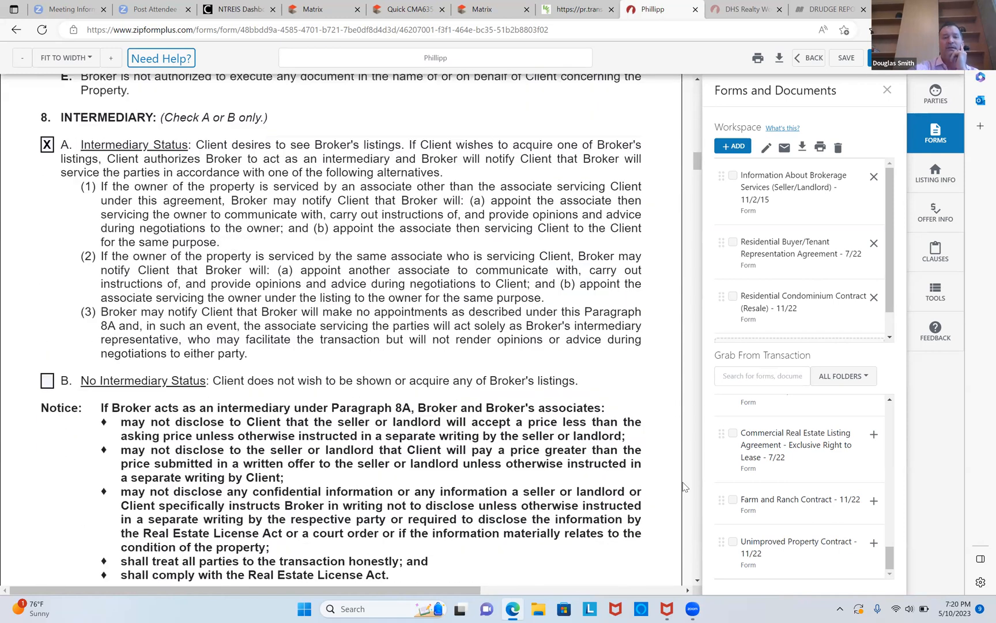
scroll(684, 487, down, 20)
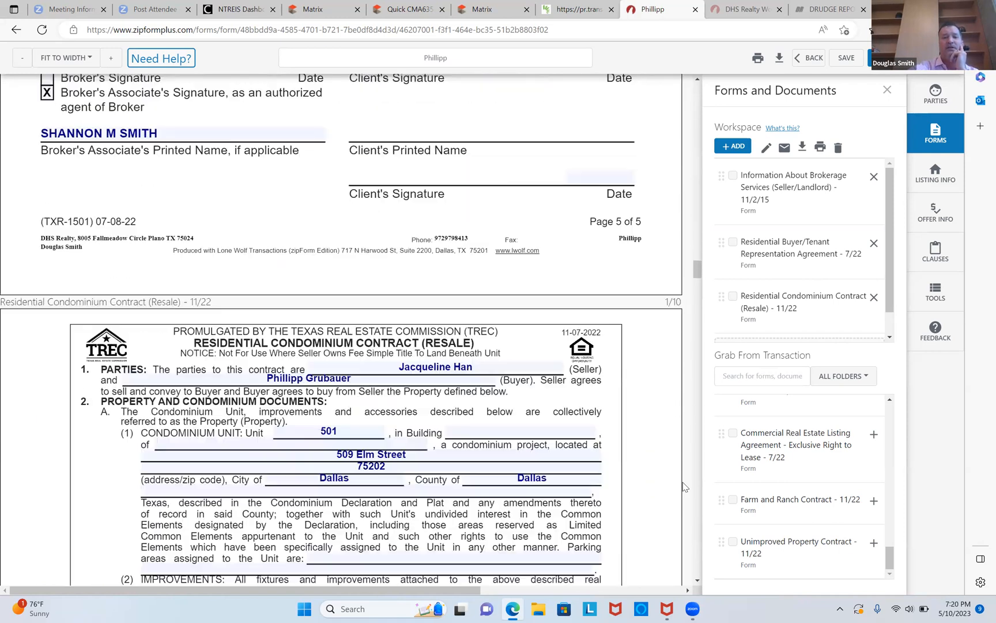
scroll(684, 487, down, 1)
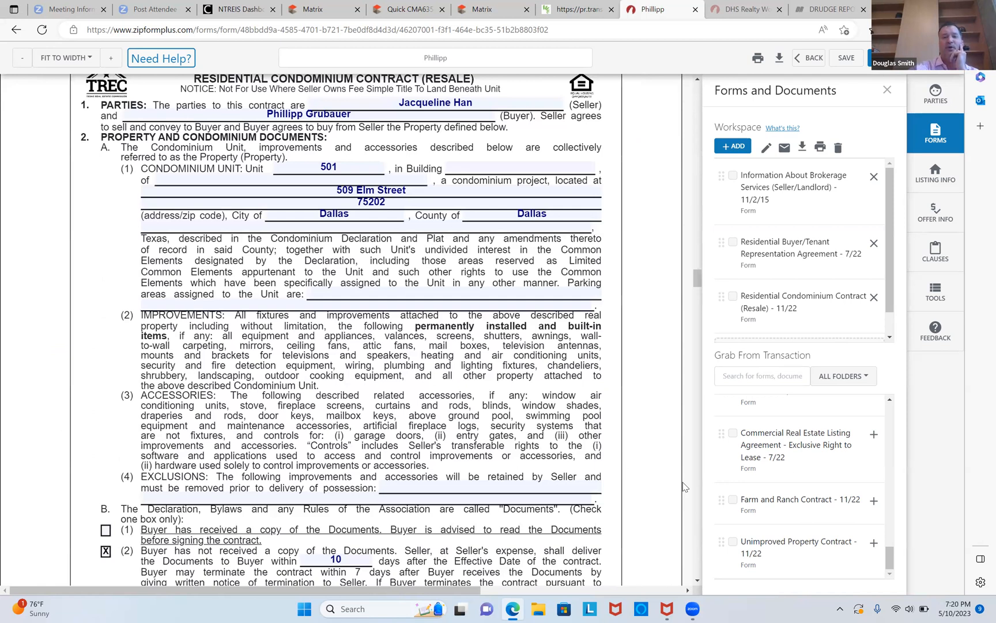
scroll(685, 487, down, 3)
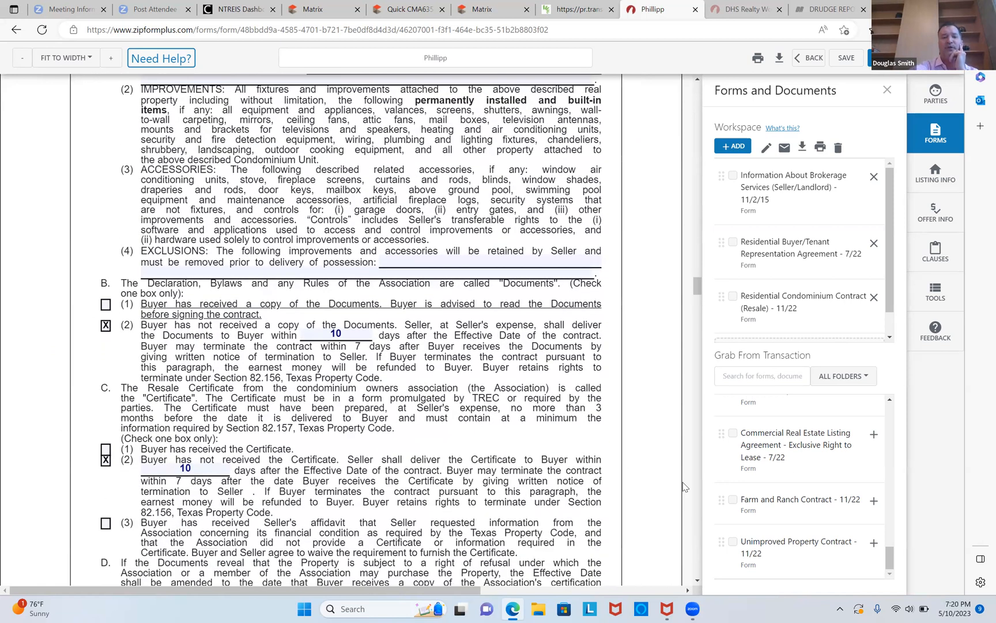
scroll(685, 487, down, 5)
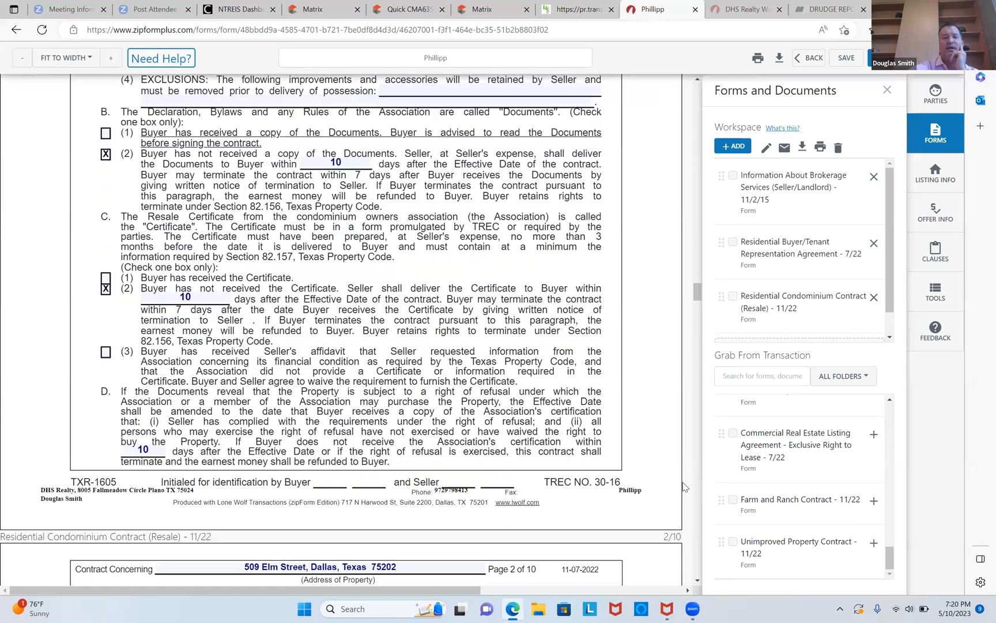
scroll(684, 487, down, 4)
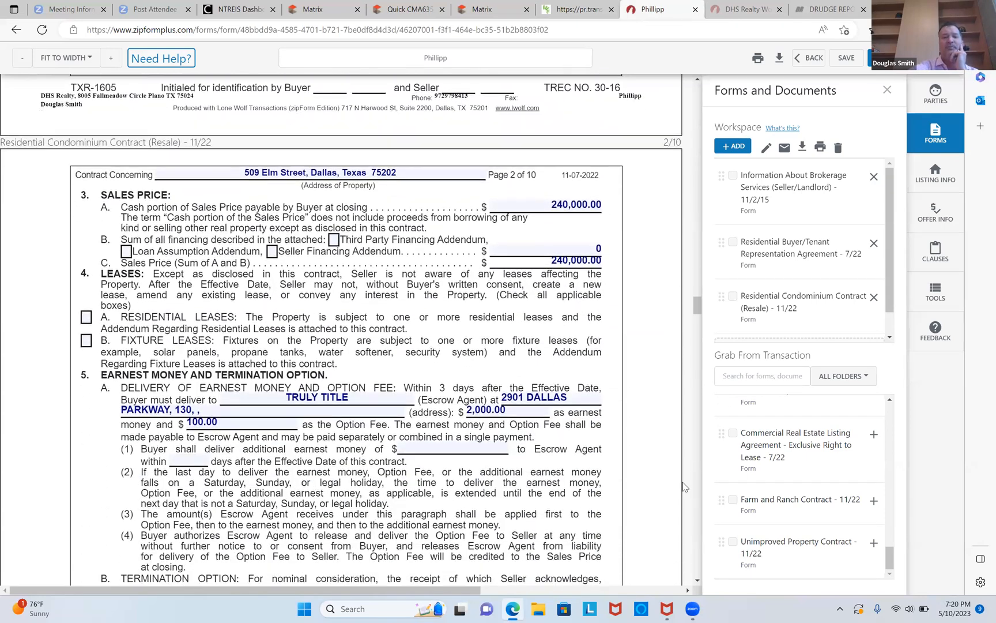
scroll(684, 487, down, 4)
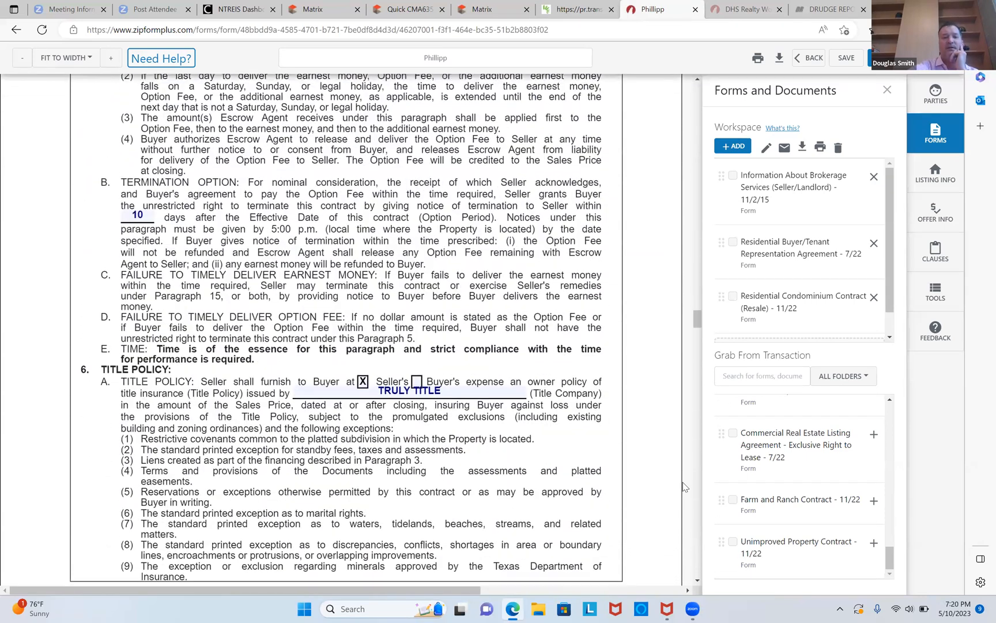
scroll(685, 487, down, 9)
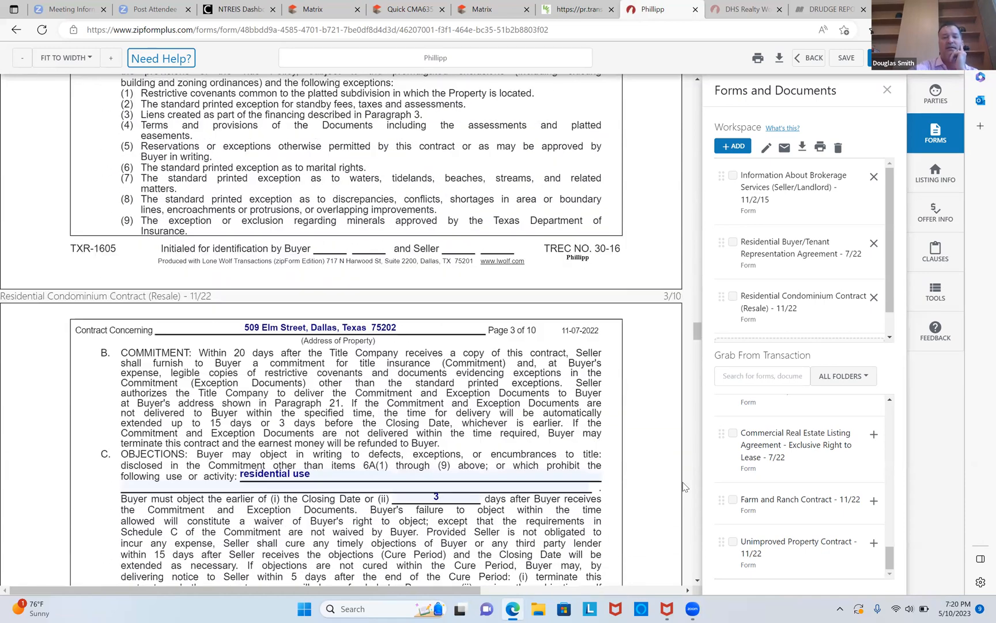
scroll(684, 487, down, 11)
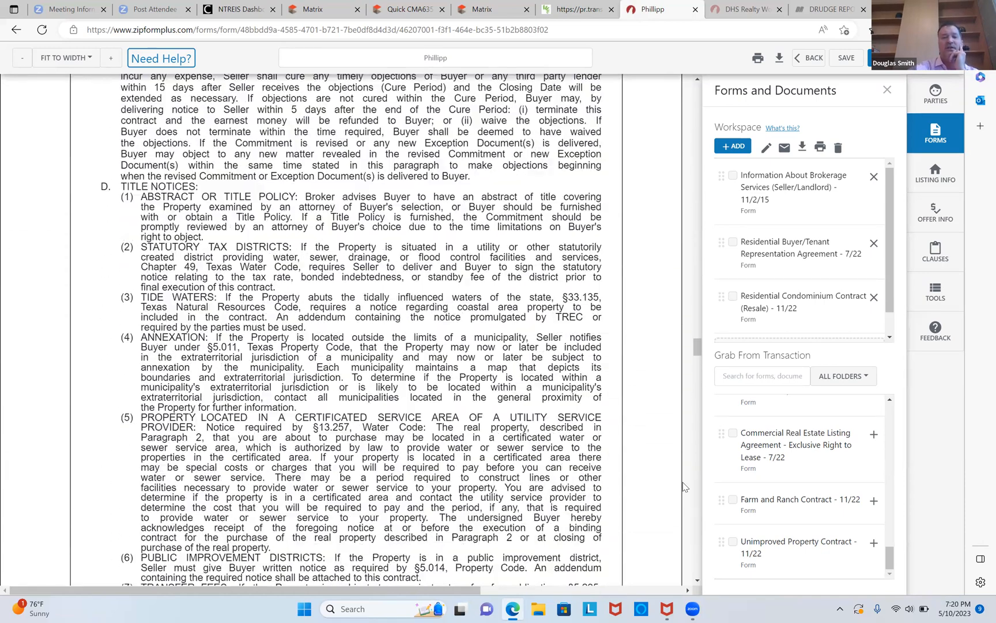
scroll(685, 488, down, 5)
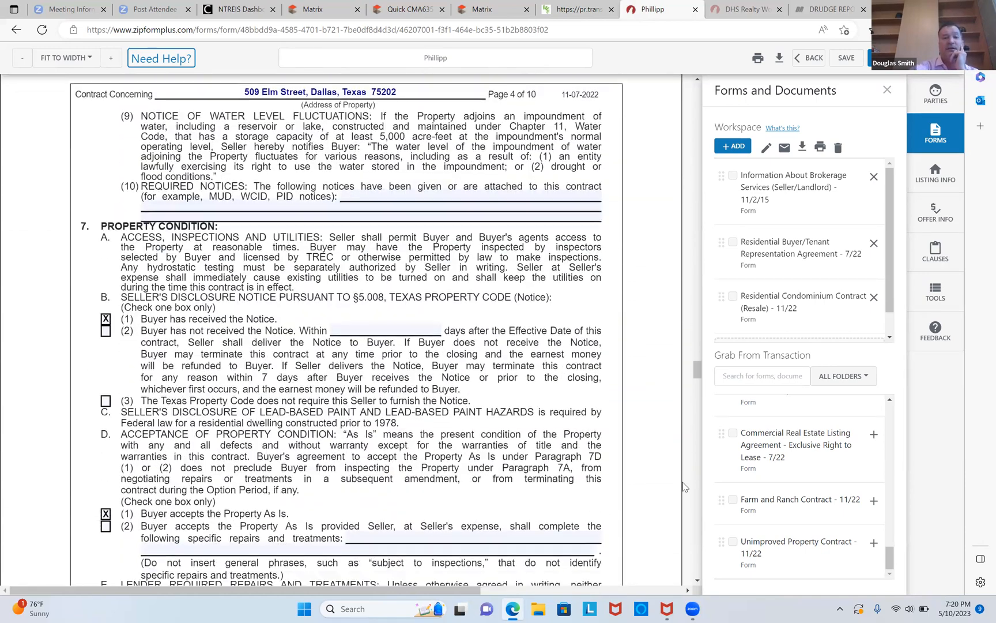
scroll(685, 487, down, 7)
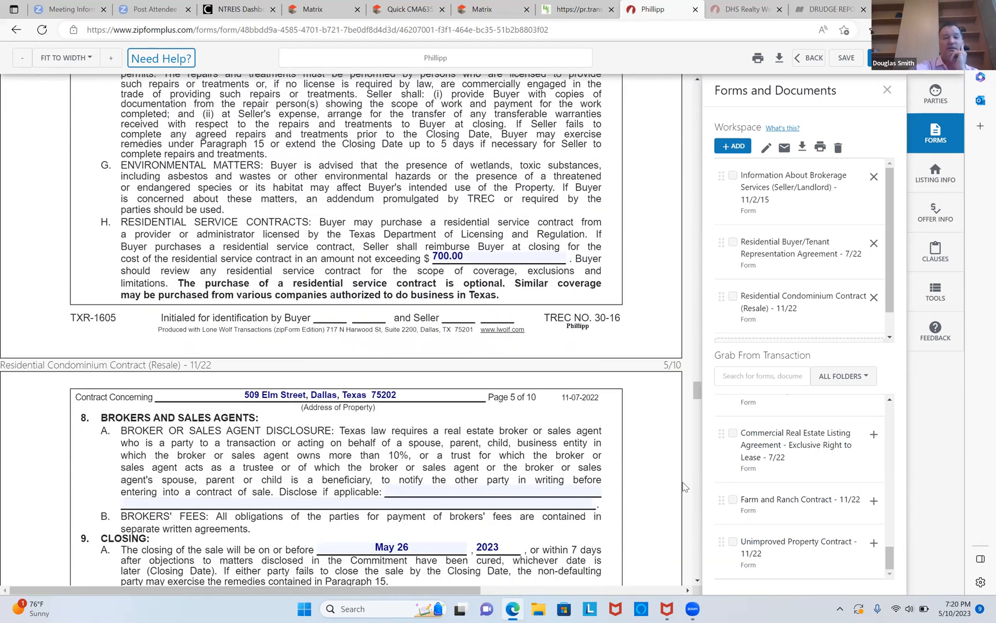
scroll(684, 487, down, 6)
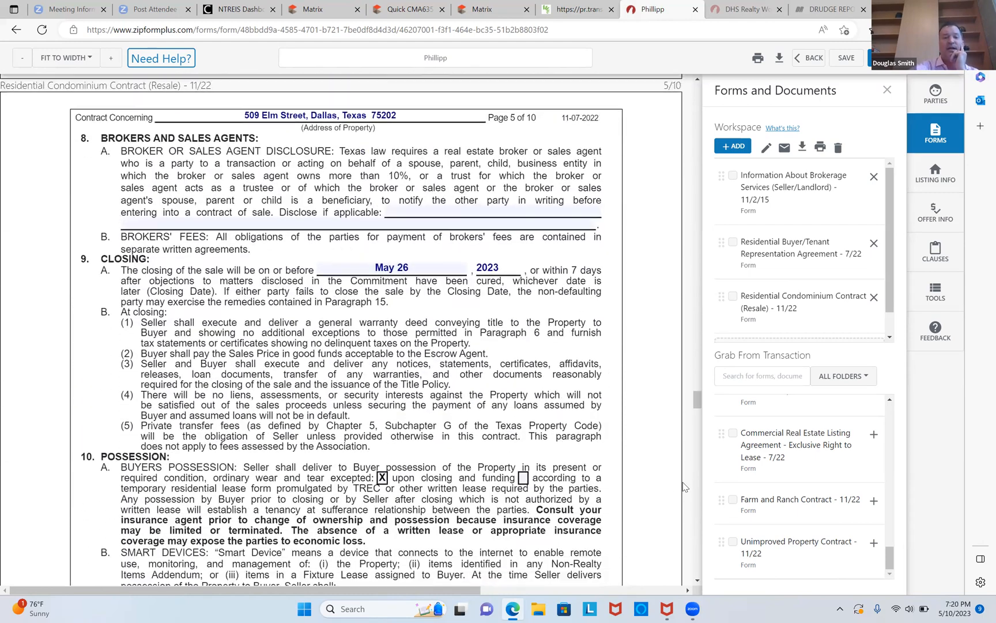
scroll(684, 487, down, 10)
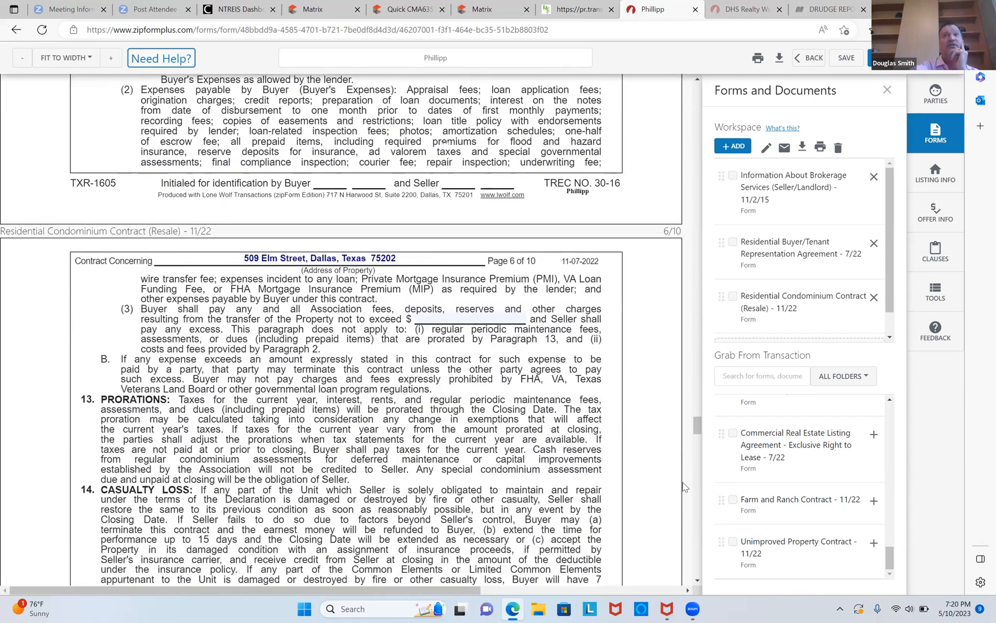
scroll(684, 487, down, 2)
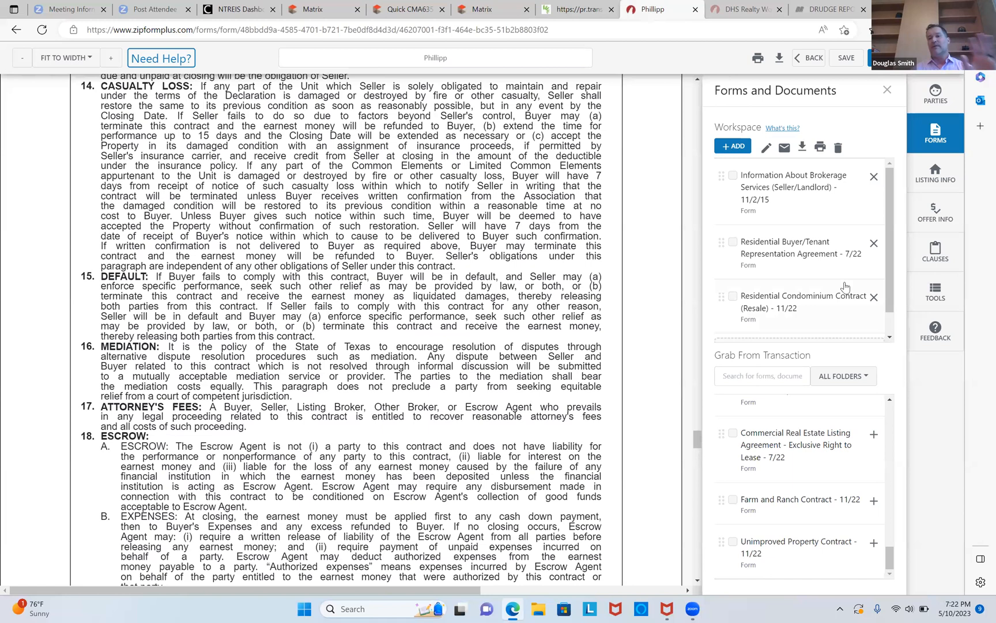
Save the forms and try to email them without selecting any documents.
click(845, 64)
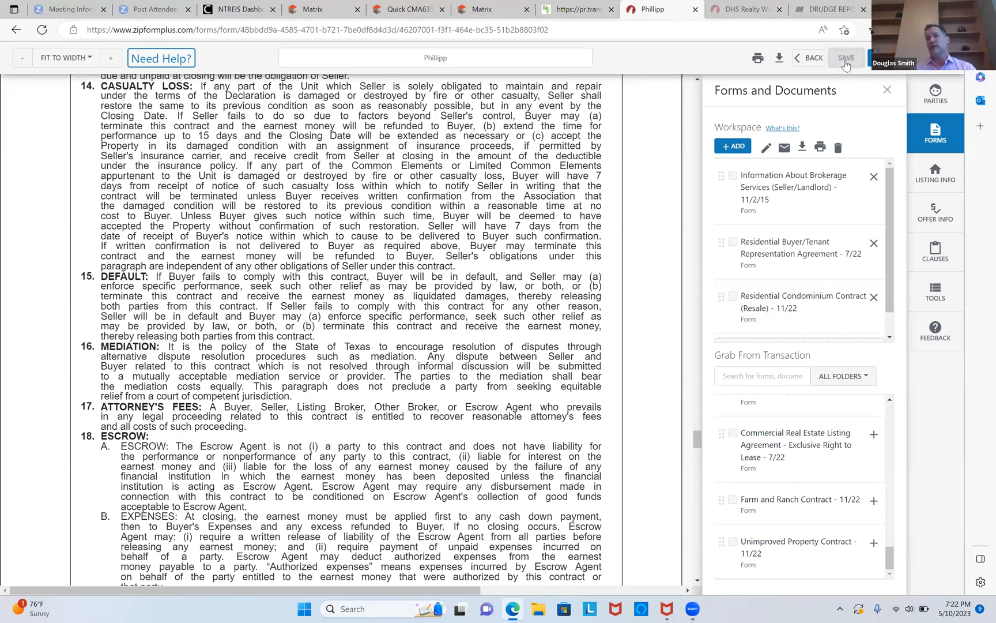
click(784, 148)
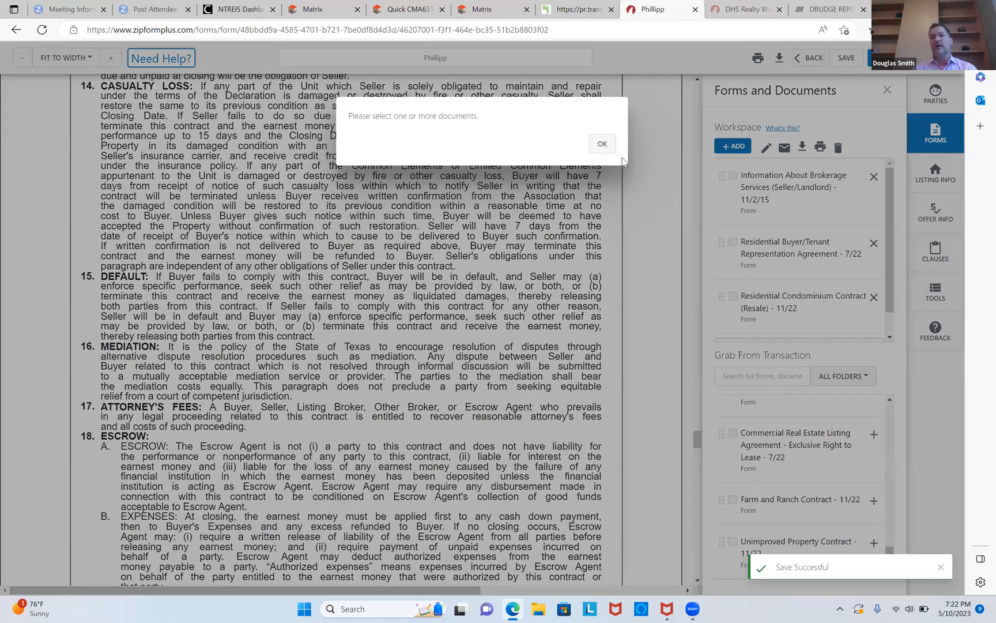
click(601, 145)
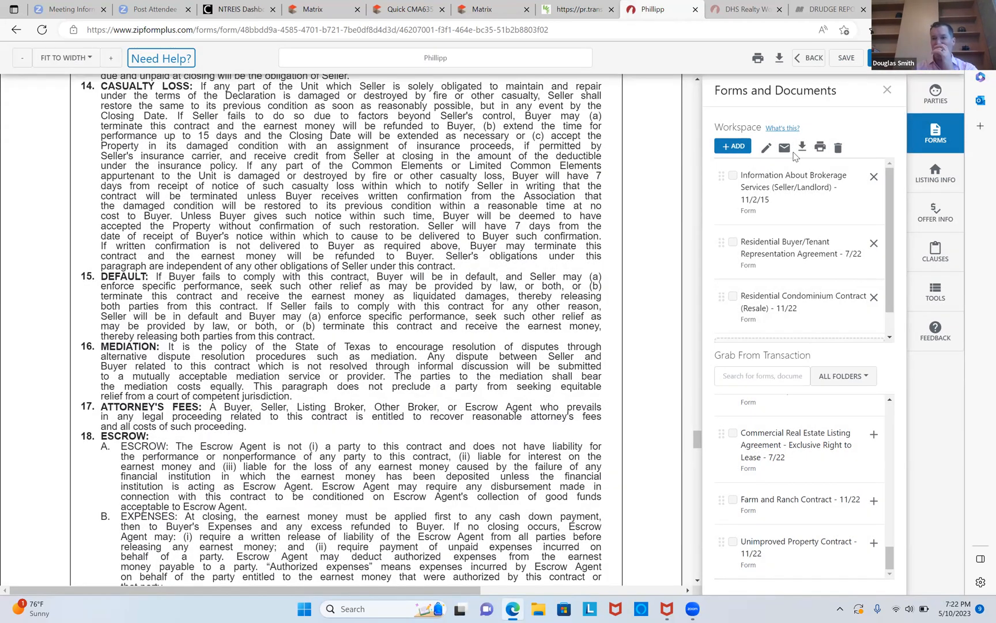
click(783, 150)
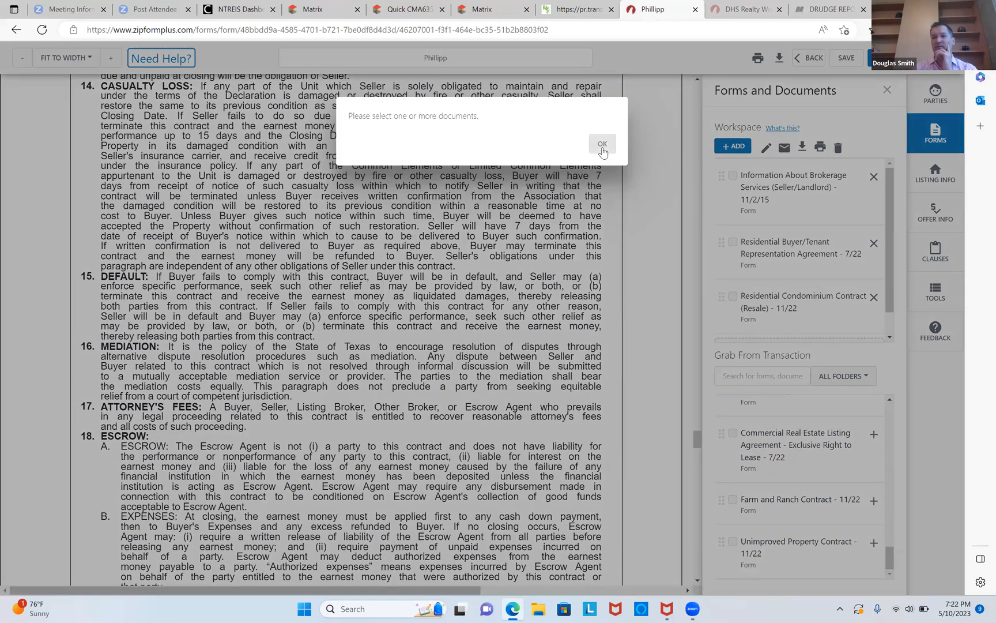
click(602, 145)
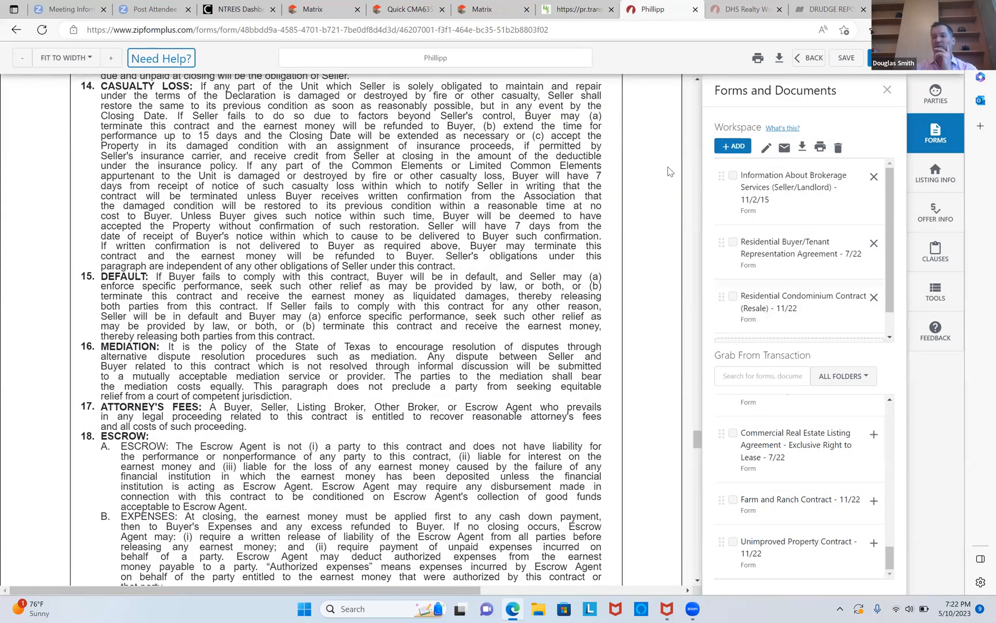
Select all three workspace forms and open the email dialog for them.
click(733, 176)
click(733, 242)
click(733, 298)
scroll(890, 325, down, 1)
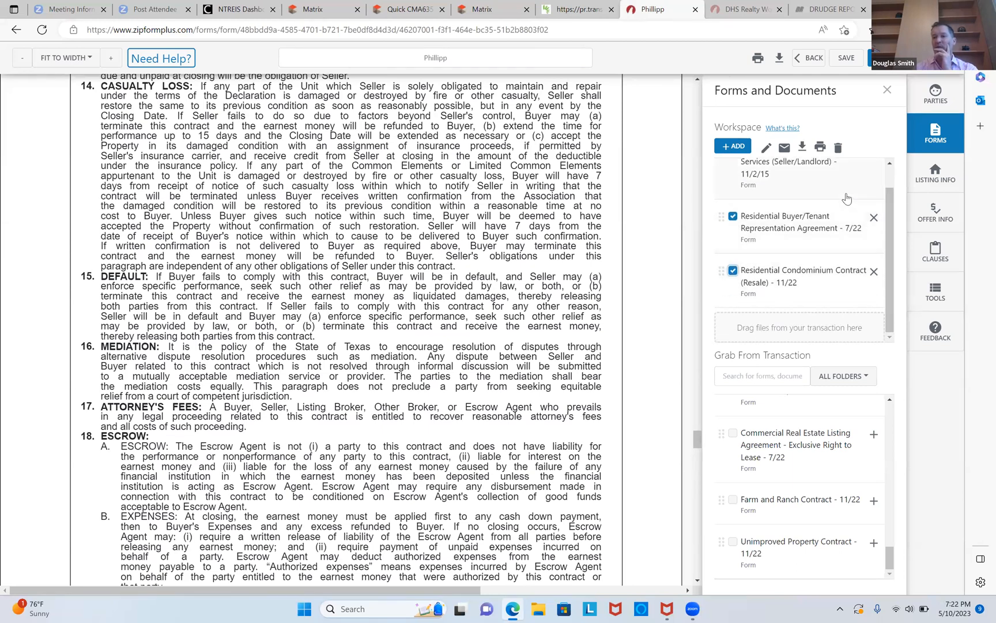
click(785, 148)
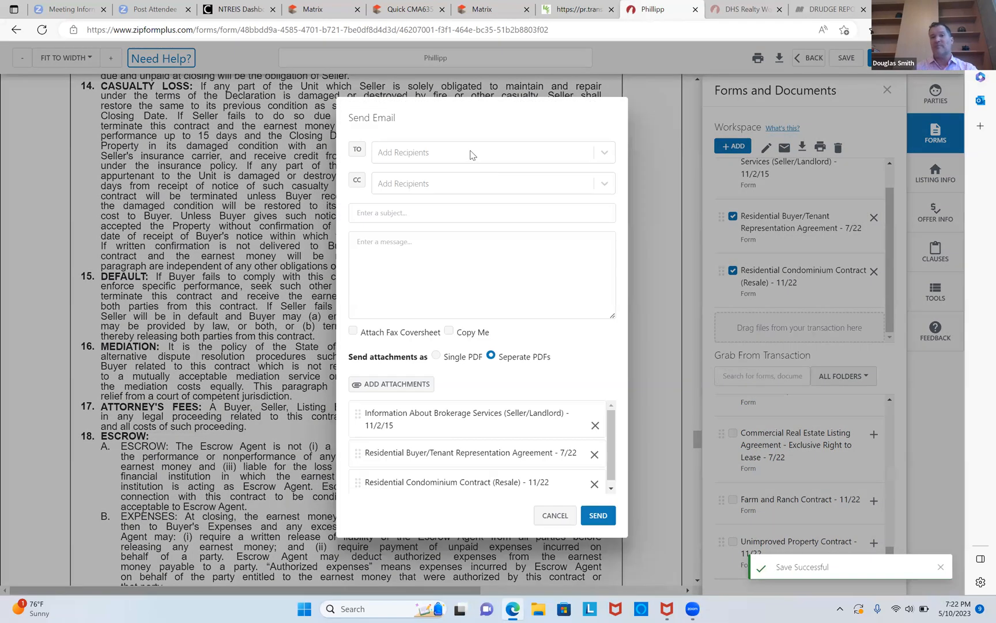
Enter the agent's e-mail address as the email recipient.
click(472, 154)
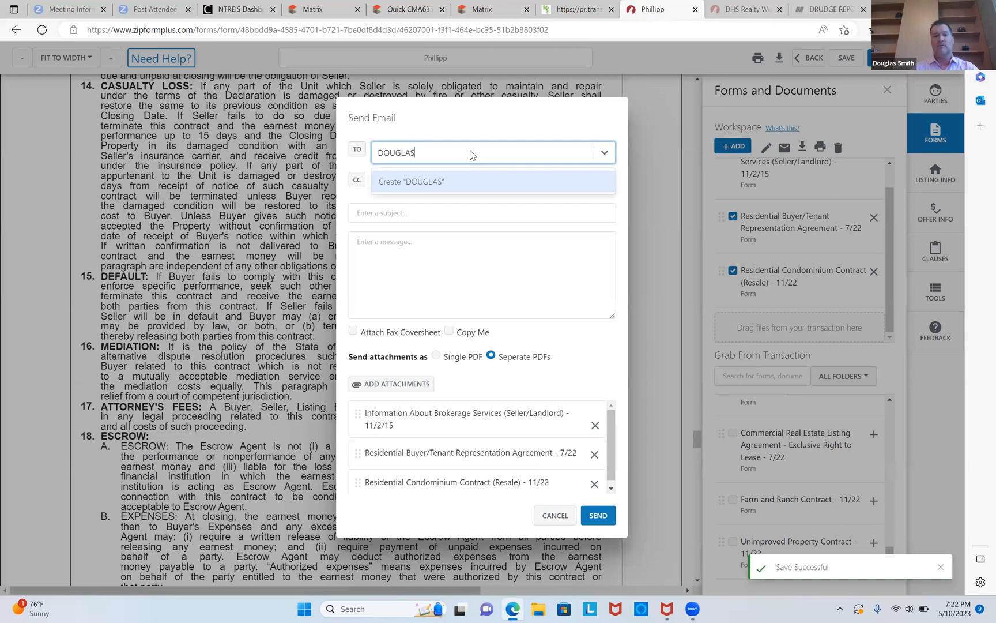
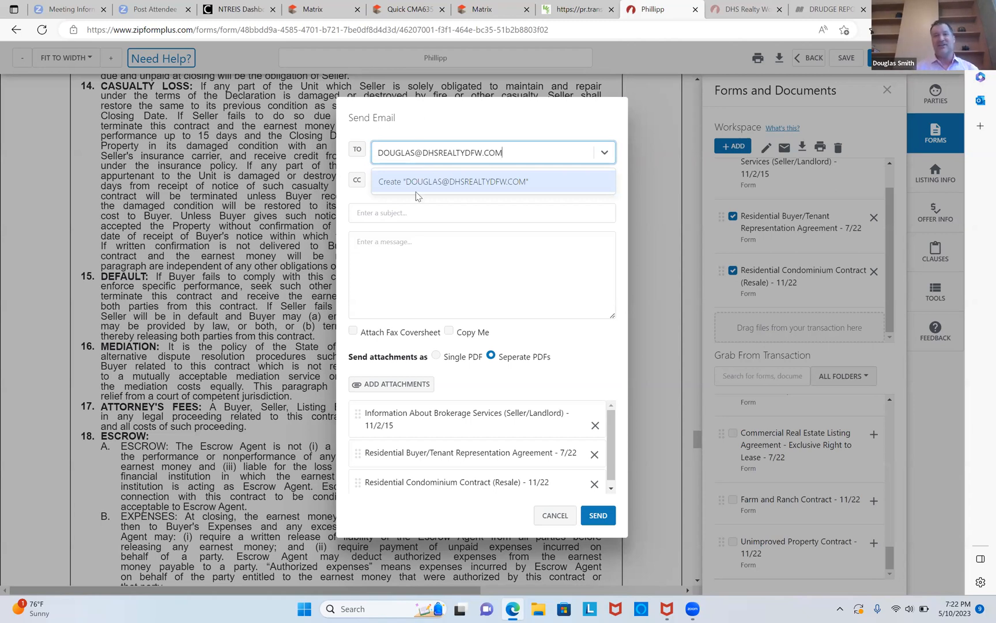
click(405, 213)
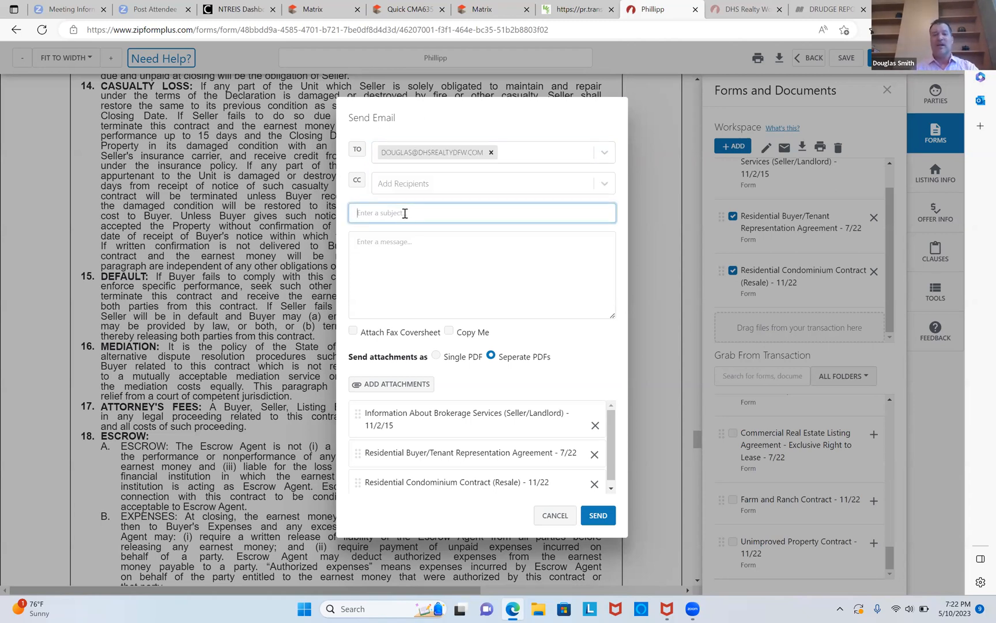
Enter the email subject HI DUMBASS.
text(HI DUMBASS)
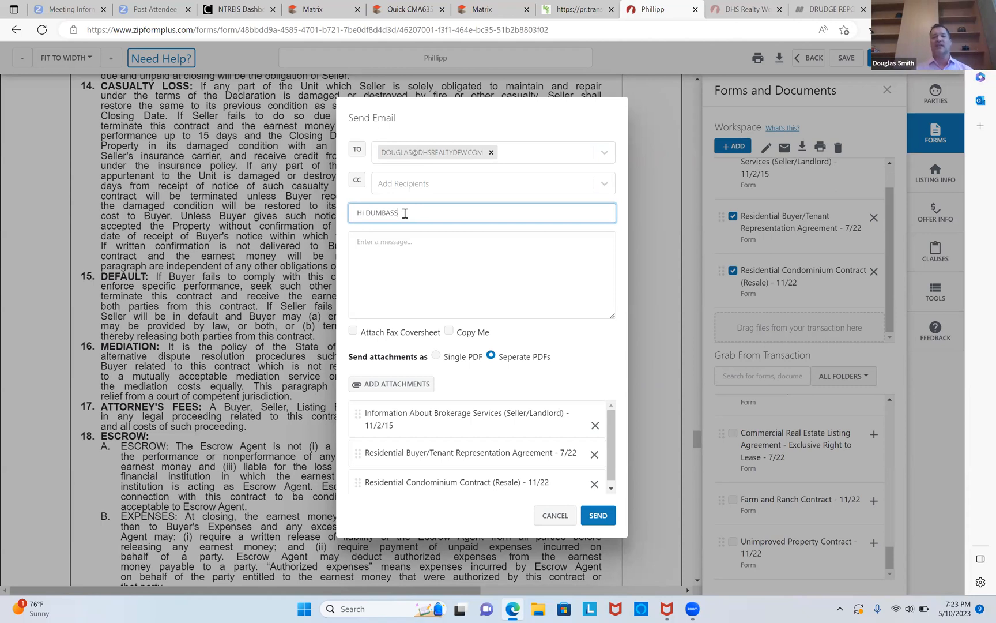
Write the message HI, turn on Copy Me, and send the email with the three forms.
click(396, 242)
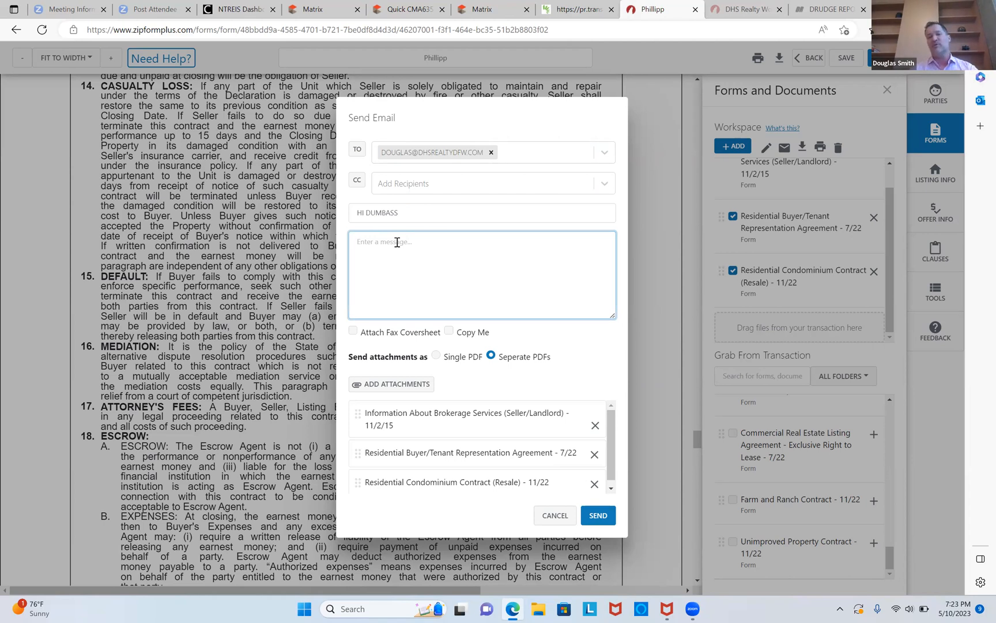
text(HI)
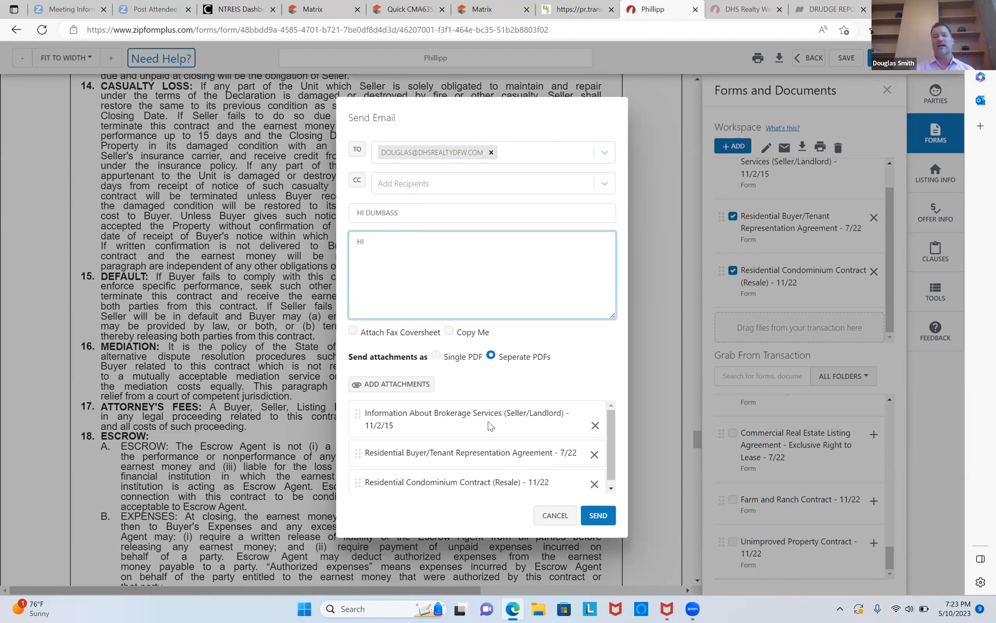
click(449, 331)
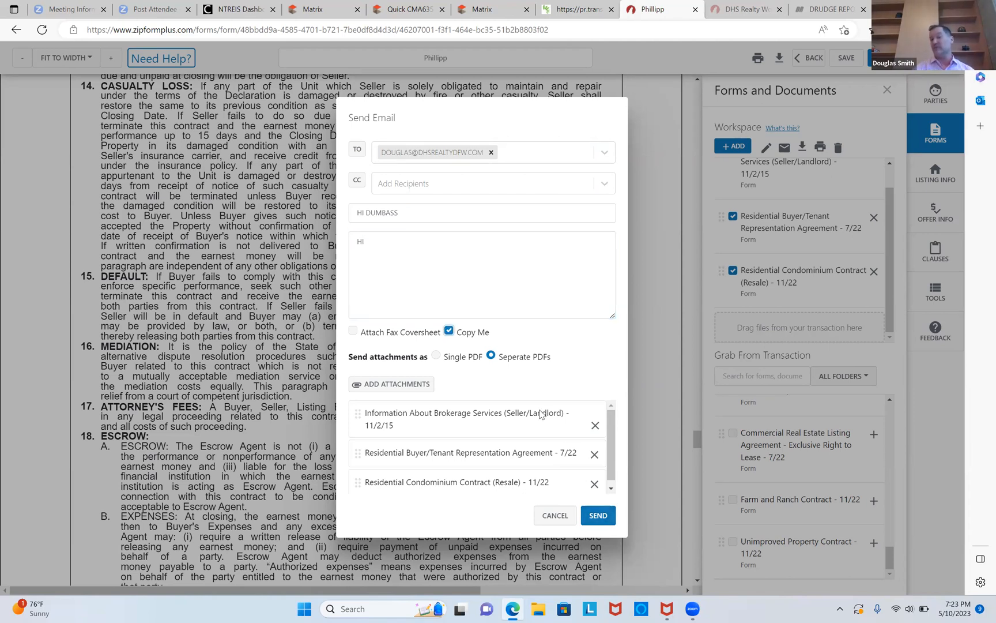
click(600, 515)
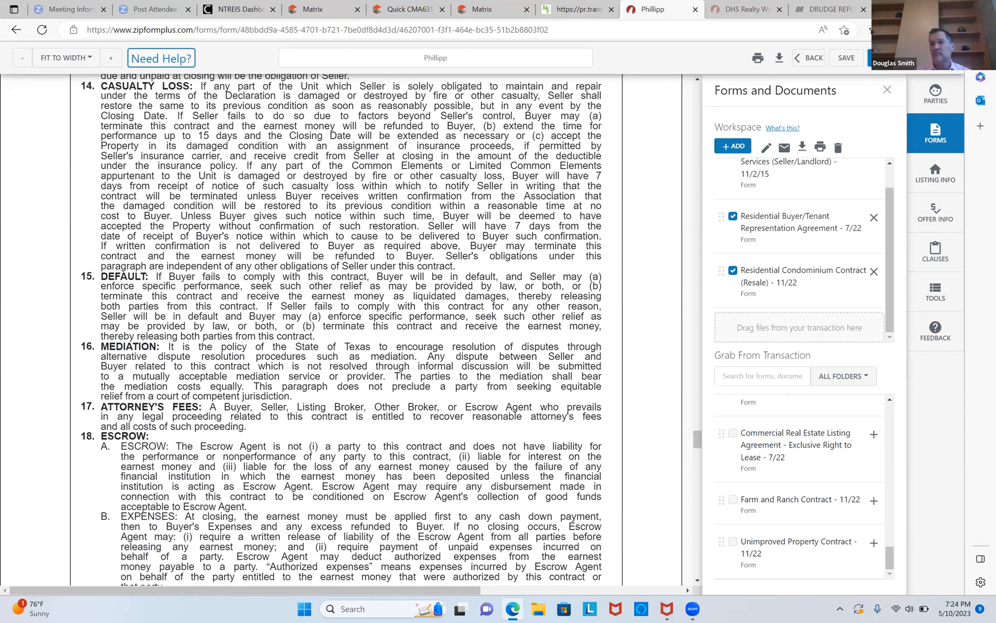
Send the forms to AuthentiSign for e-signing and create the signing.
click(888, 58)
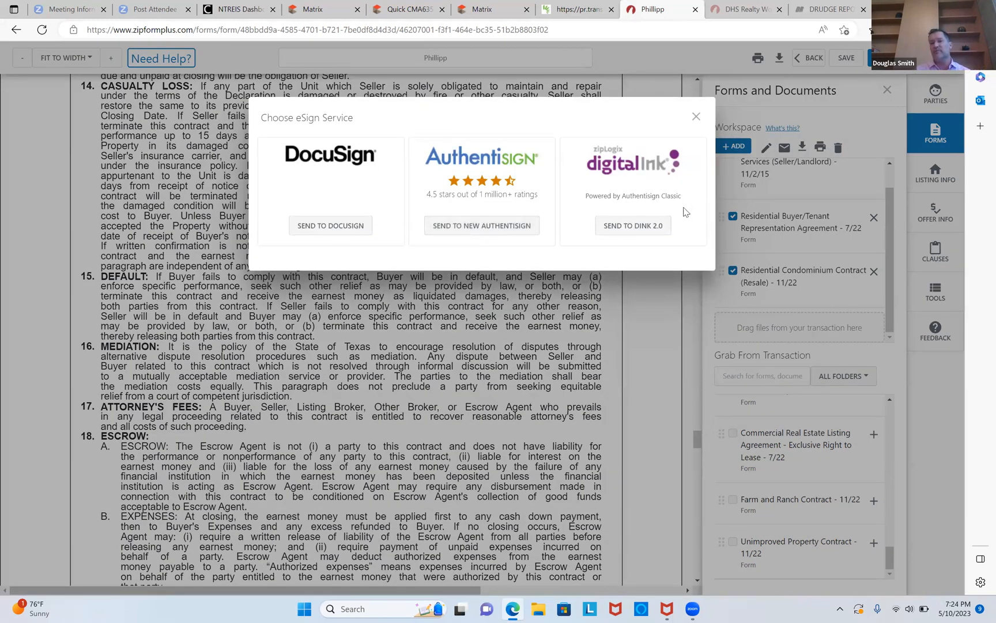
click(475, 227)
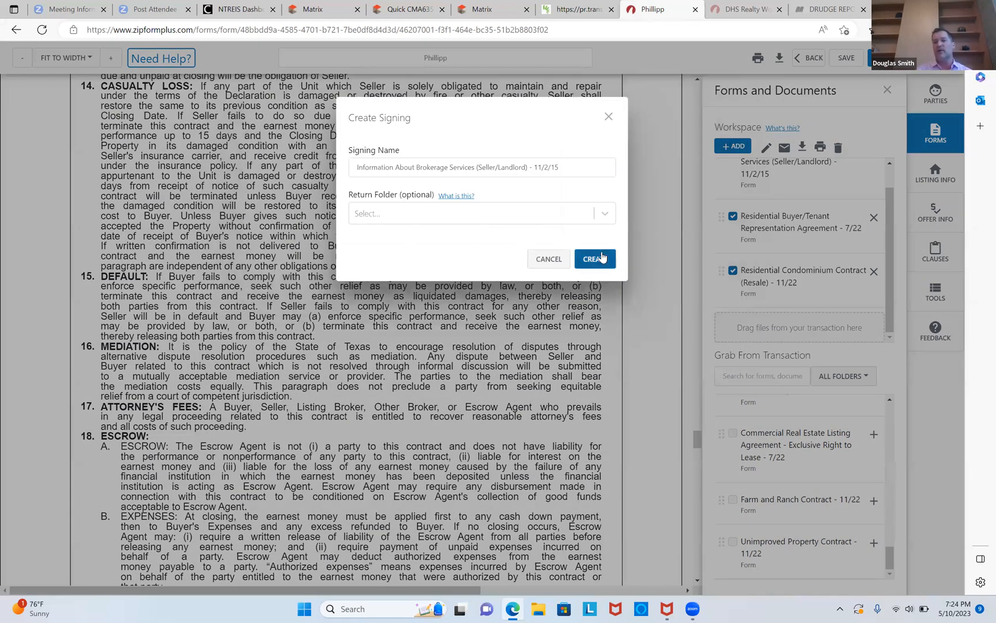
click(599, 258)
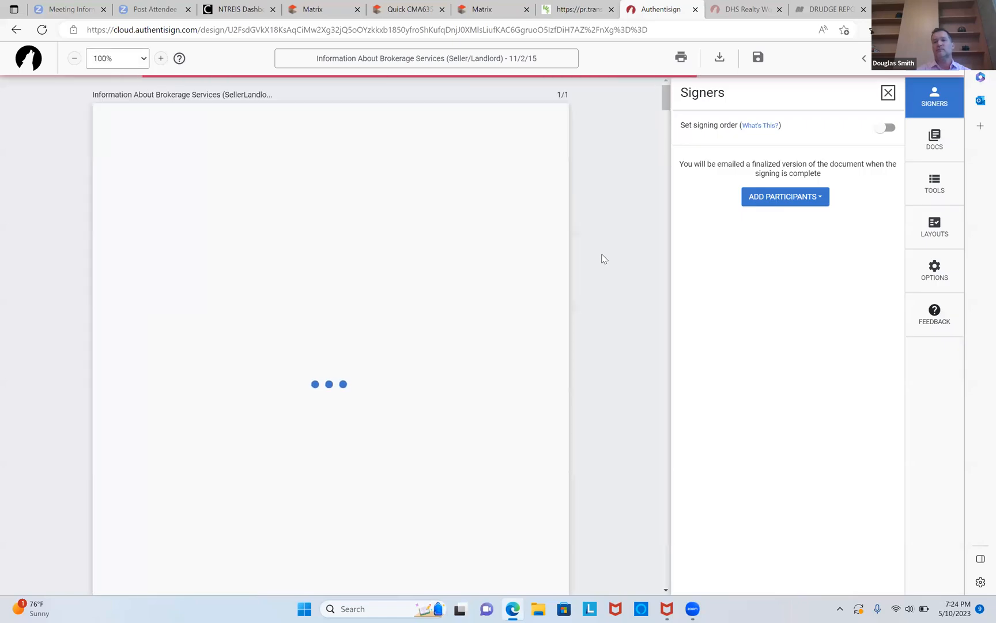
Add the buyer from the transaction as a signer.
click(755, 197)
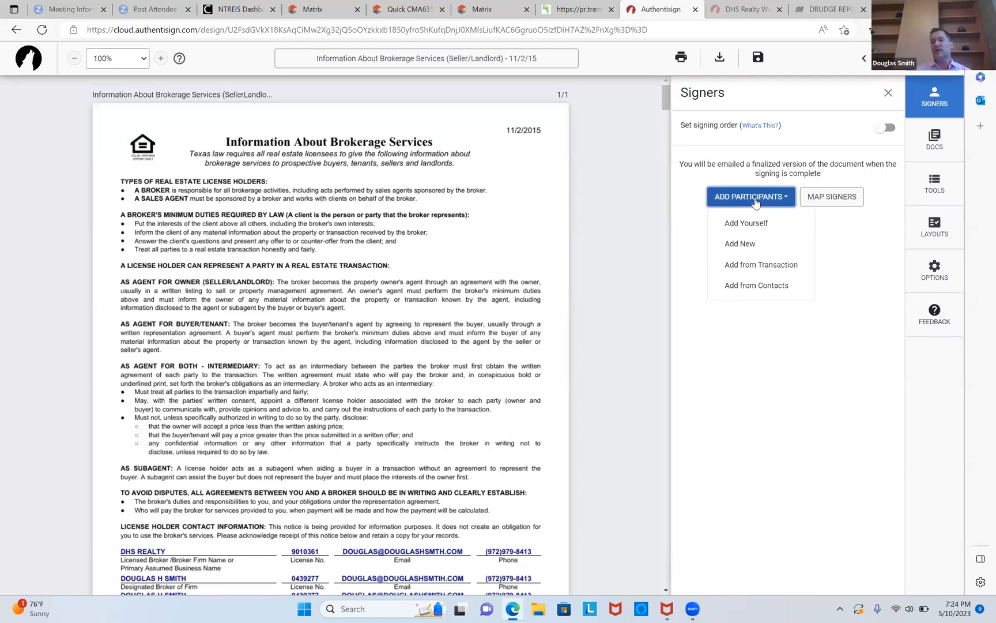
click(758, 265)
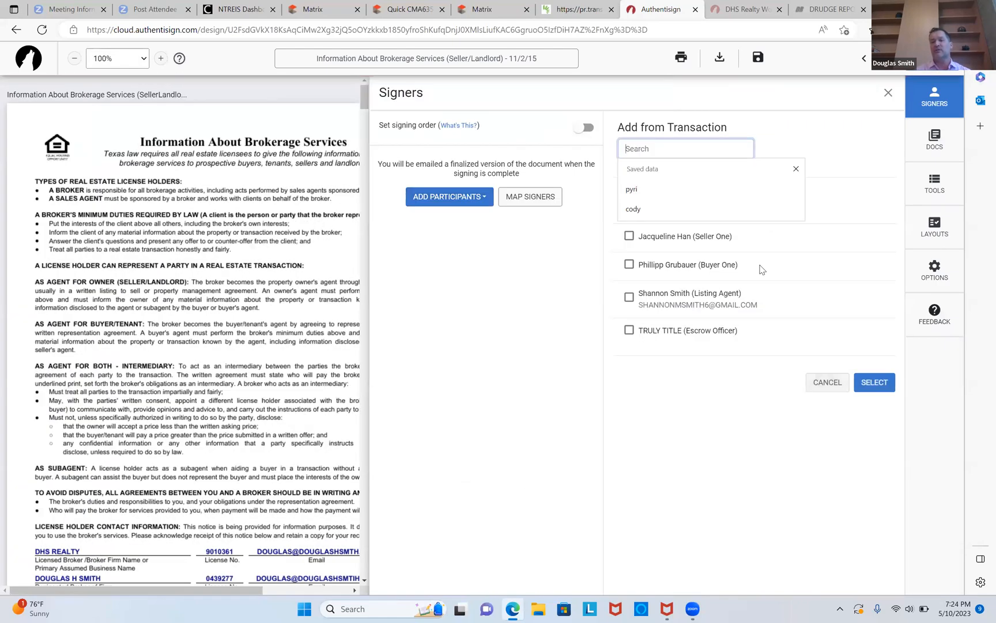
click(629, 265)
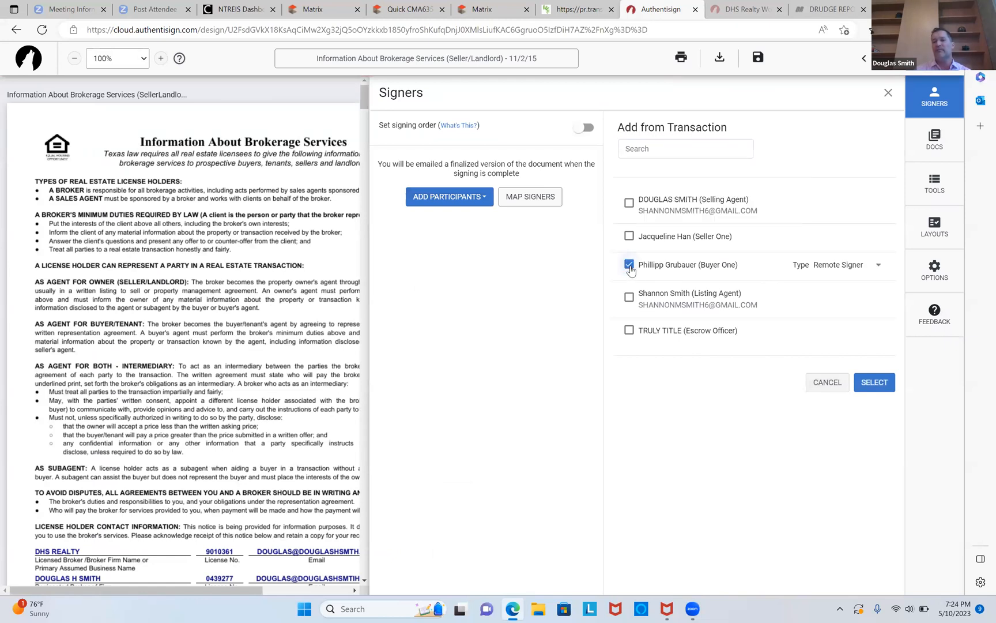
click(876, 383)
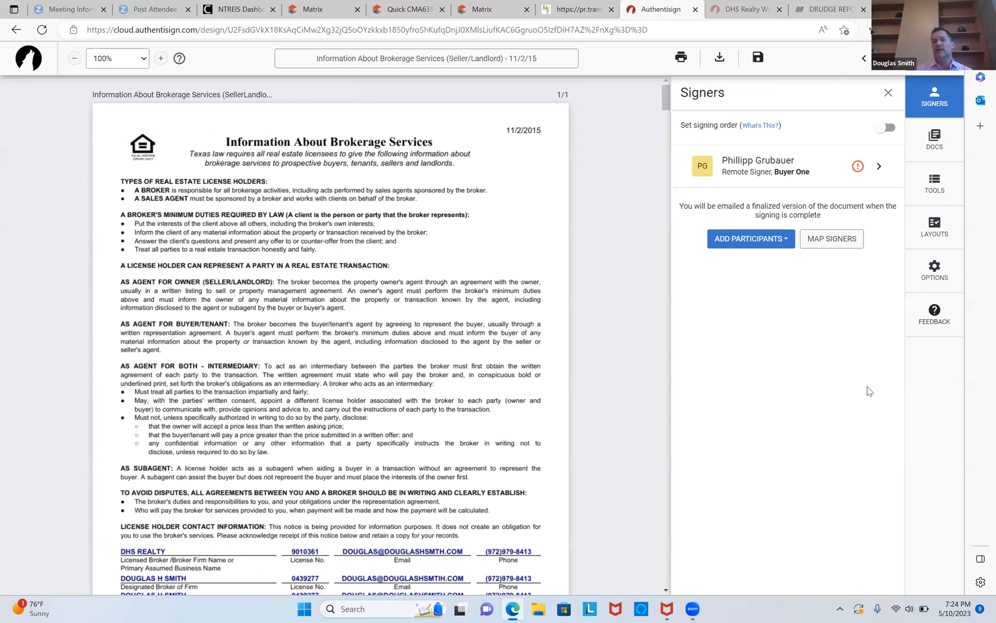
Open the buyer's signer details and enter the buyer's e-mail address.
click(859, 169)
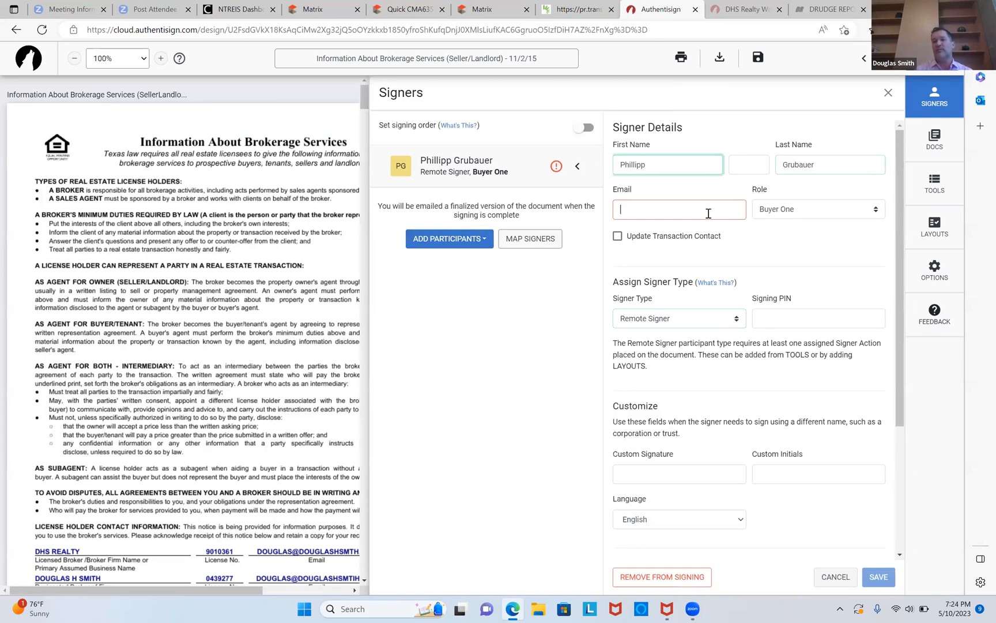
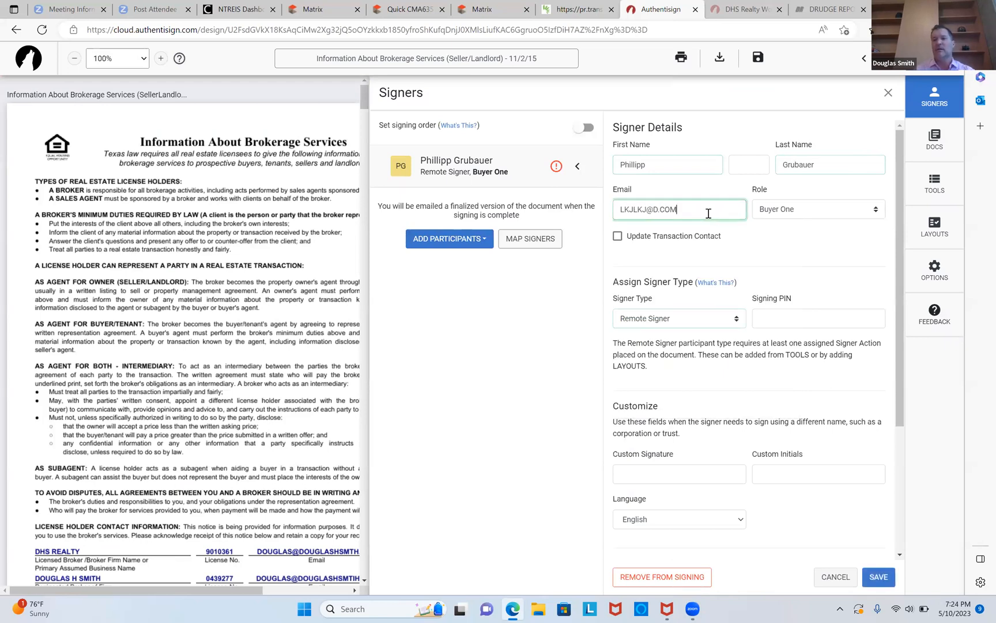
Set the buyer's custom signature to the full name and custom initials, then save the signer details.
click(683, 474)
text(phi)
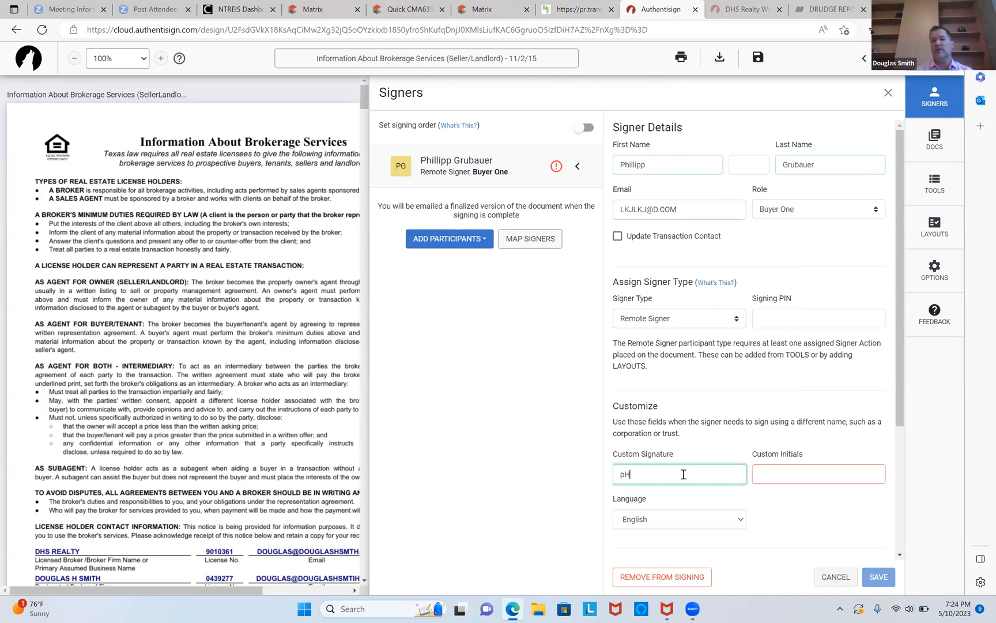
key(BackSpace)
key(BackSpace)
key(BackSpace)
key(Tab)
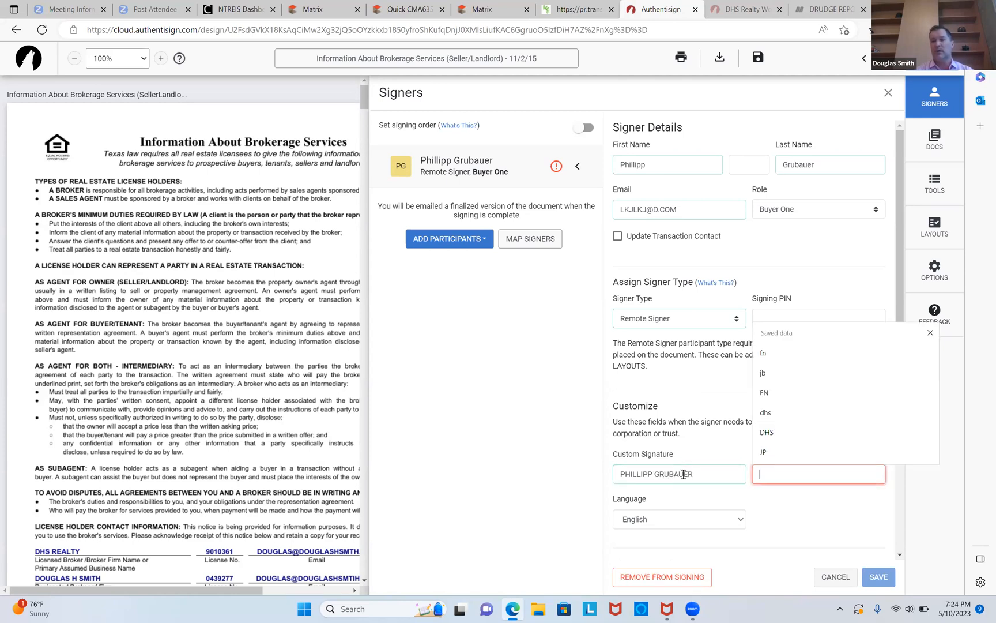
text(PG)
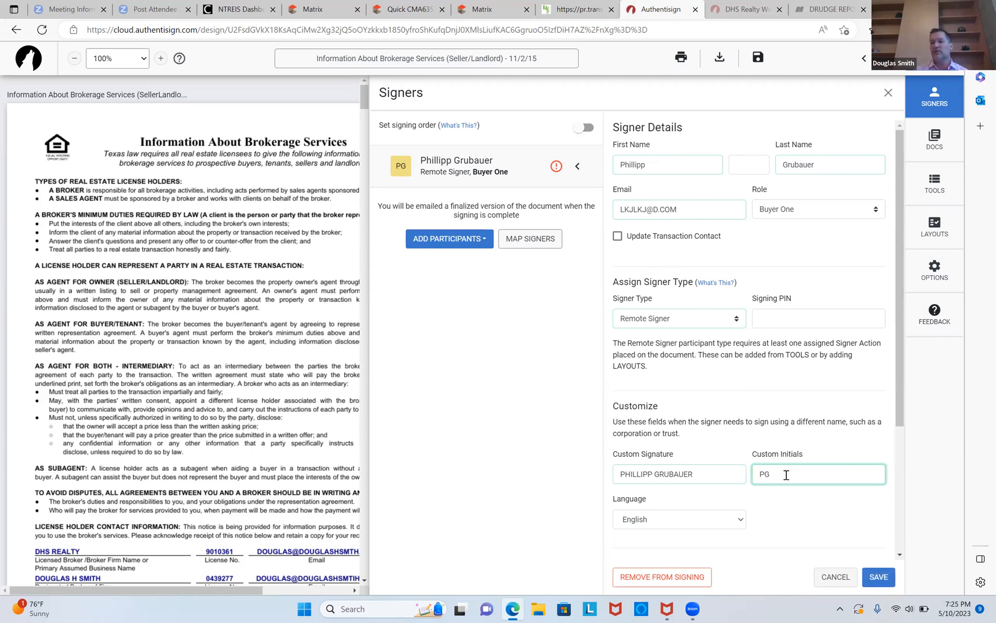
click(878, 577)
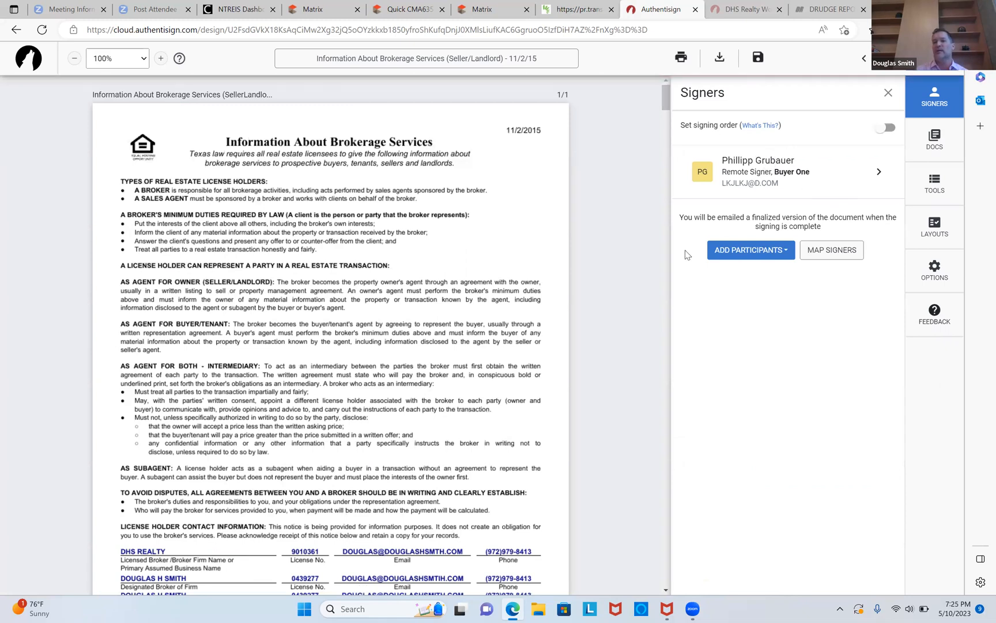
Place buyer initials and auto date fields on the initials line of the brokerage services form.
scroll(679, 283, down, 3)
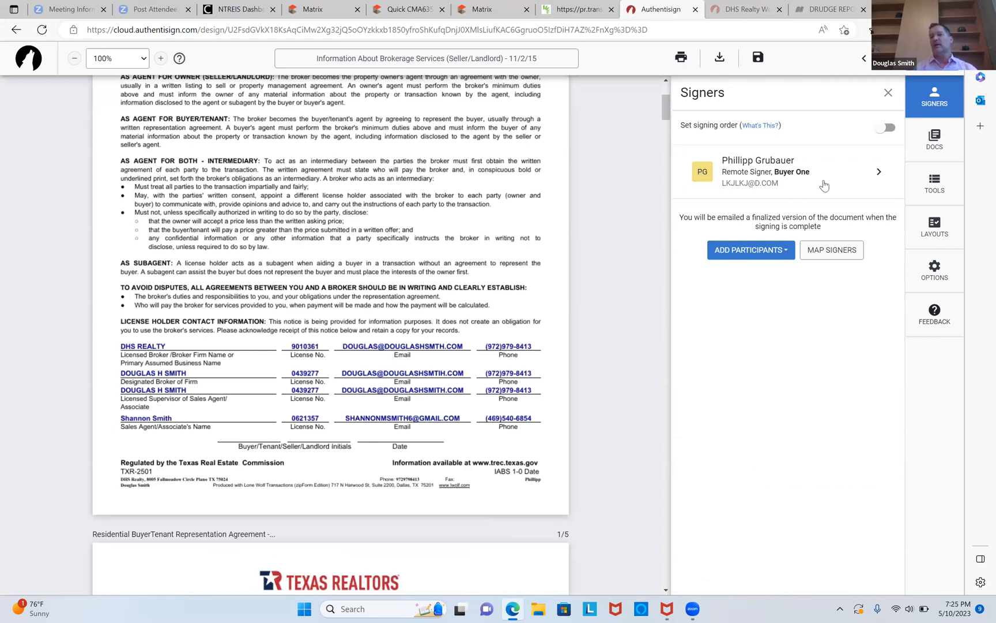
click(930, 183)
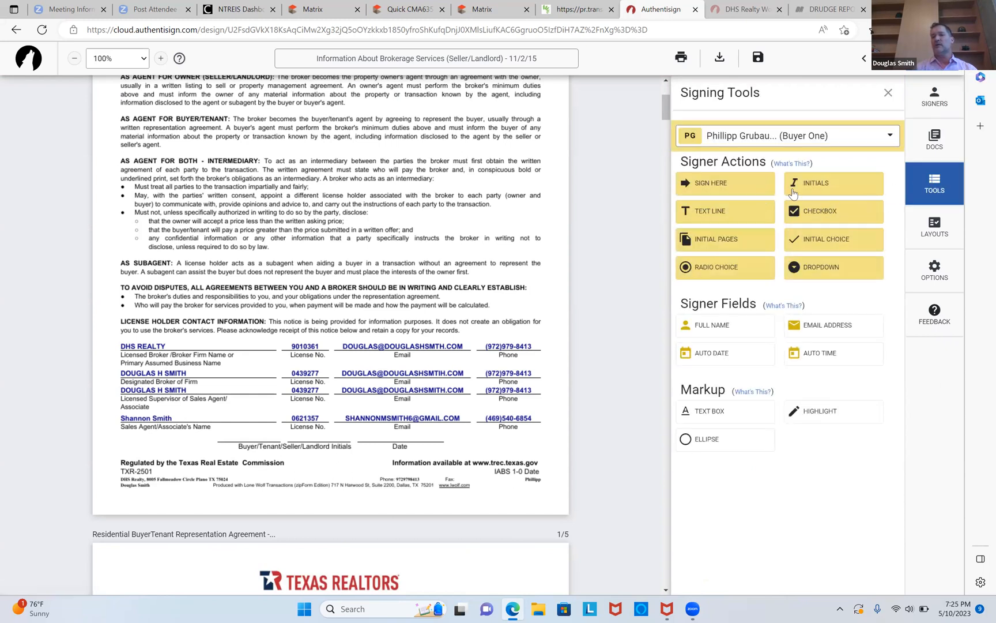
drag(794, 192, 238, 419)
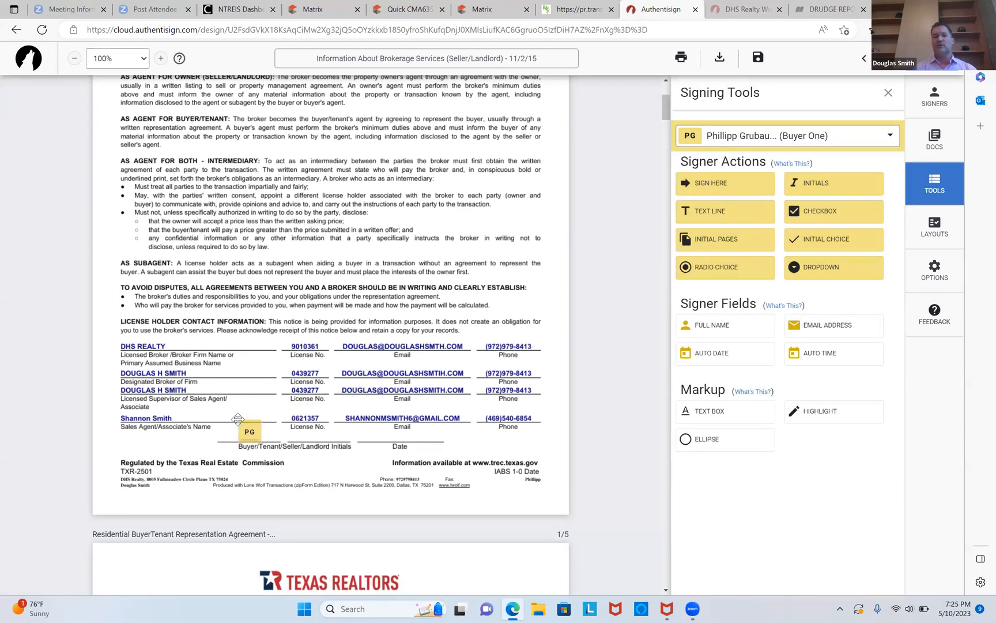
drag(721, 354, 364, 425)
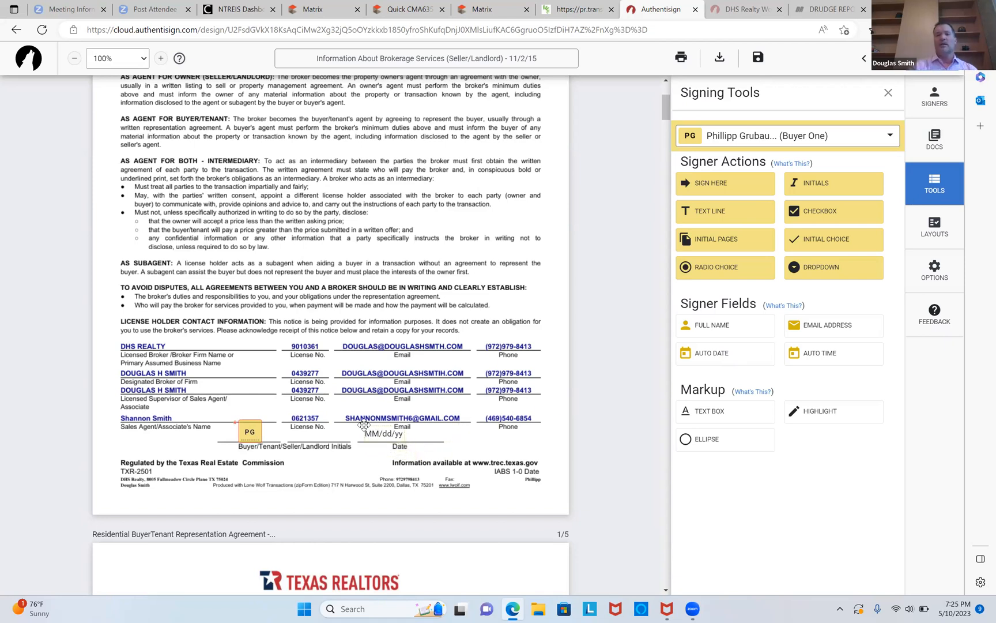
Scroll through the representation agreement and condominium contract pages to check the signer fields.
scroll(364, 425, down, 7)
scroll(363, 425, down, 7)
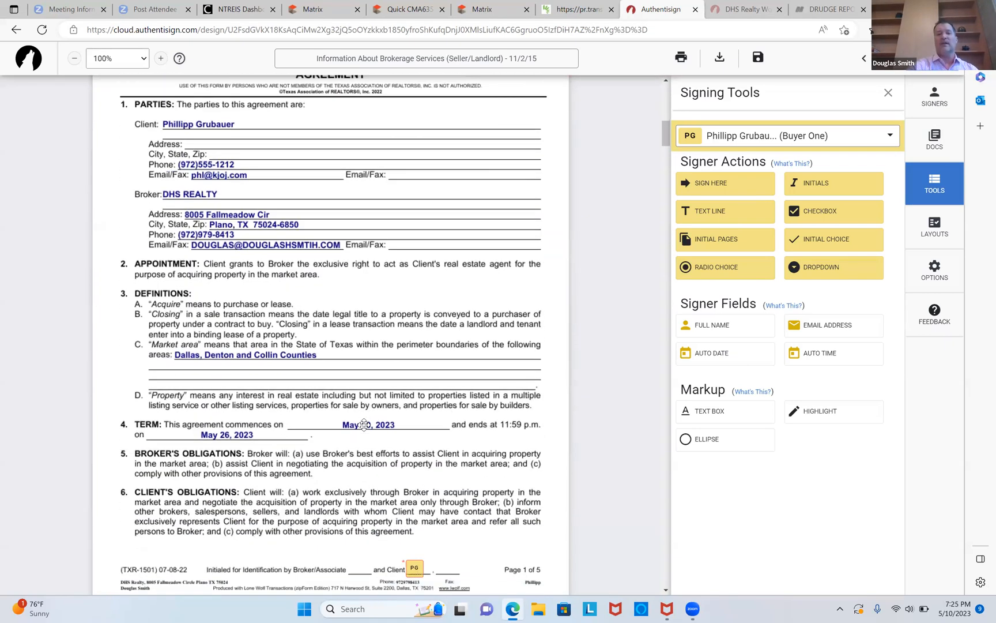
scroll(363, 425, down, 7)
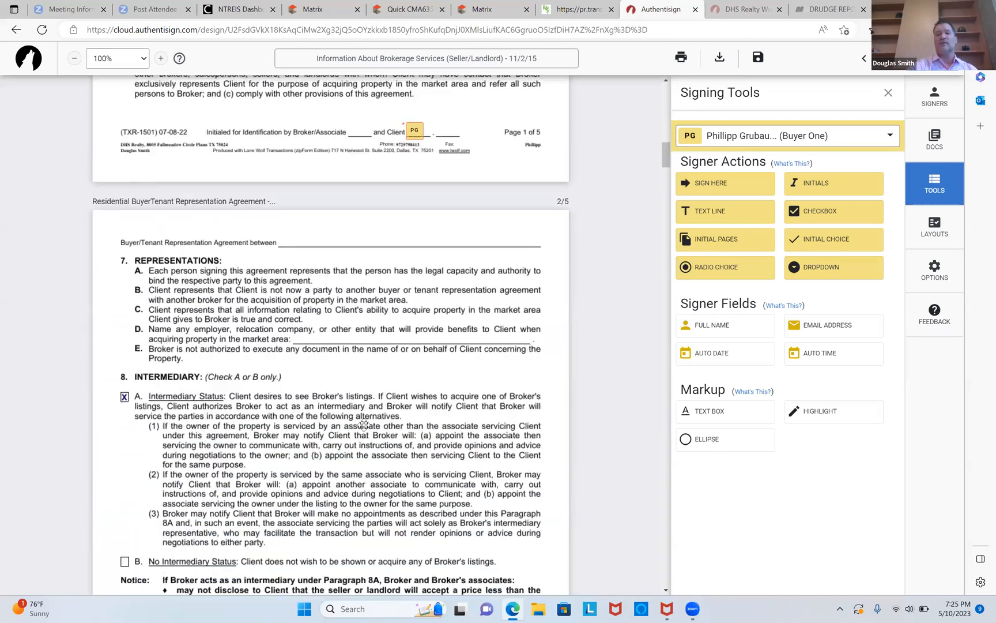
scroll(364, 425, down, 7)
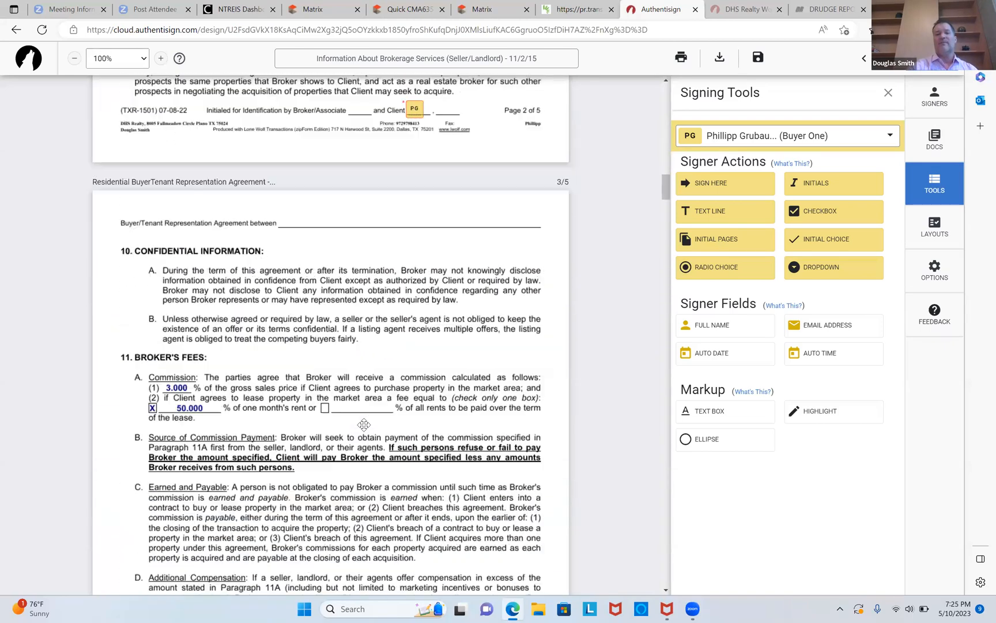
scroll(363, 425, down, 8)
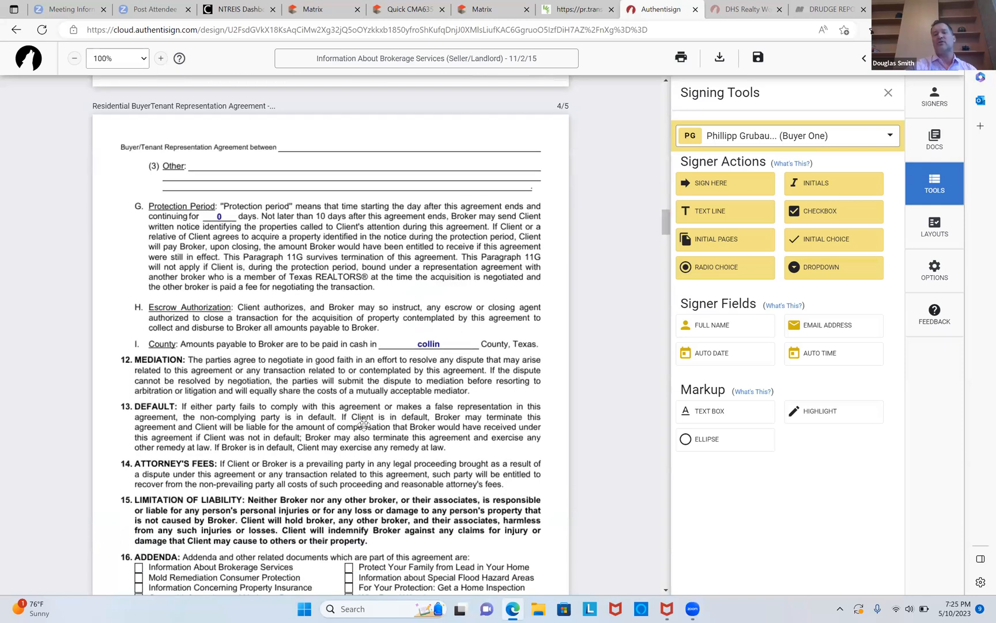
scroll(363, 424, down, 10)
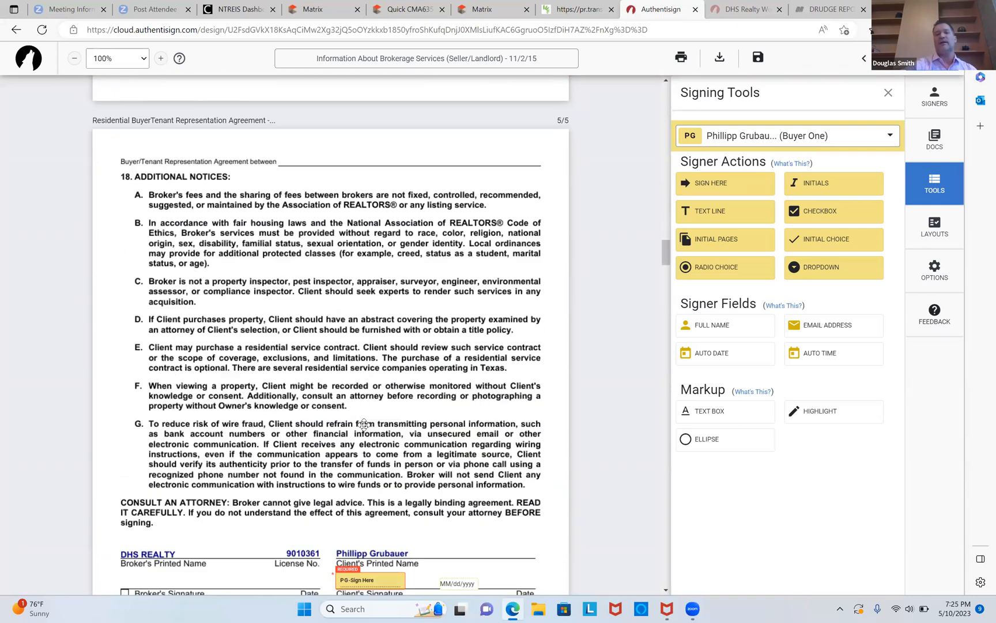
scroll(364, 425, down, 10)
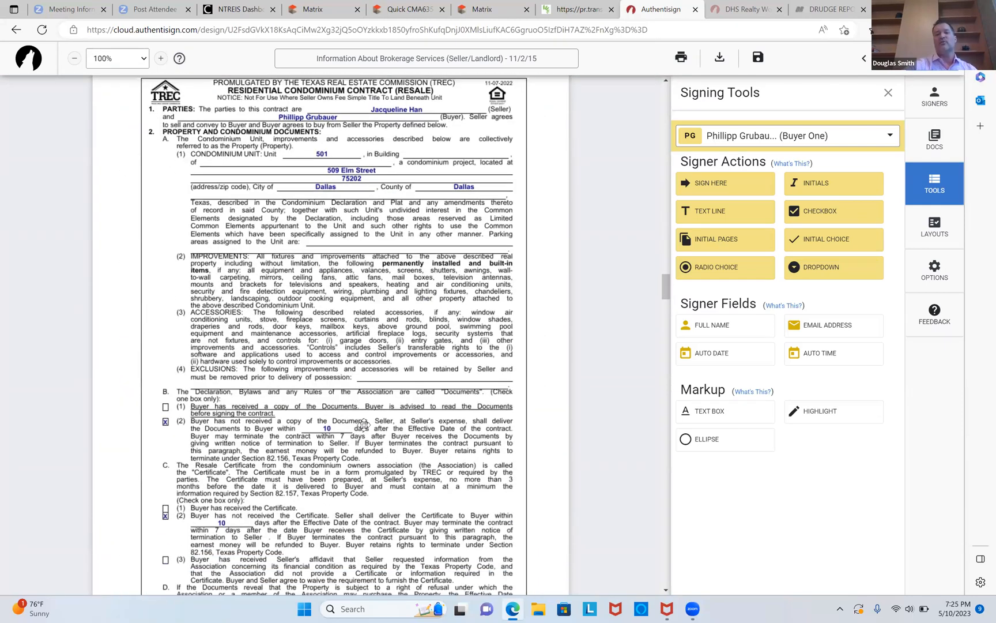
scroll(364, 425, down, 10)
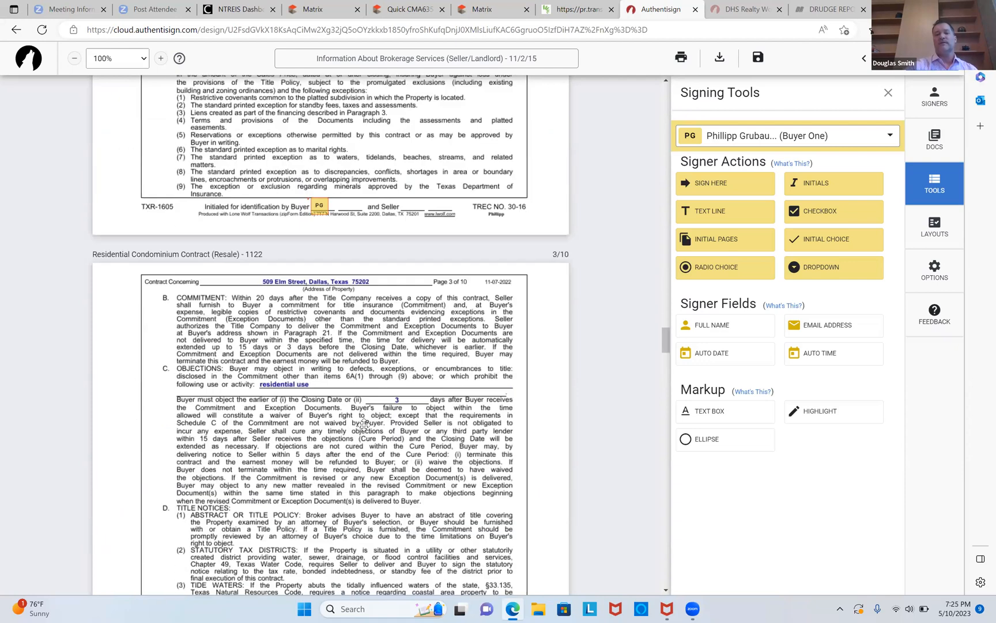
Scroll to the end of the condominium contract, then close the signing designer and return to the transaction's documents.
scroll(364, 425, down, 10)
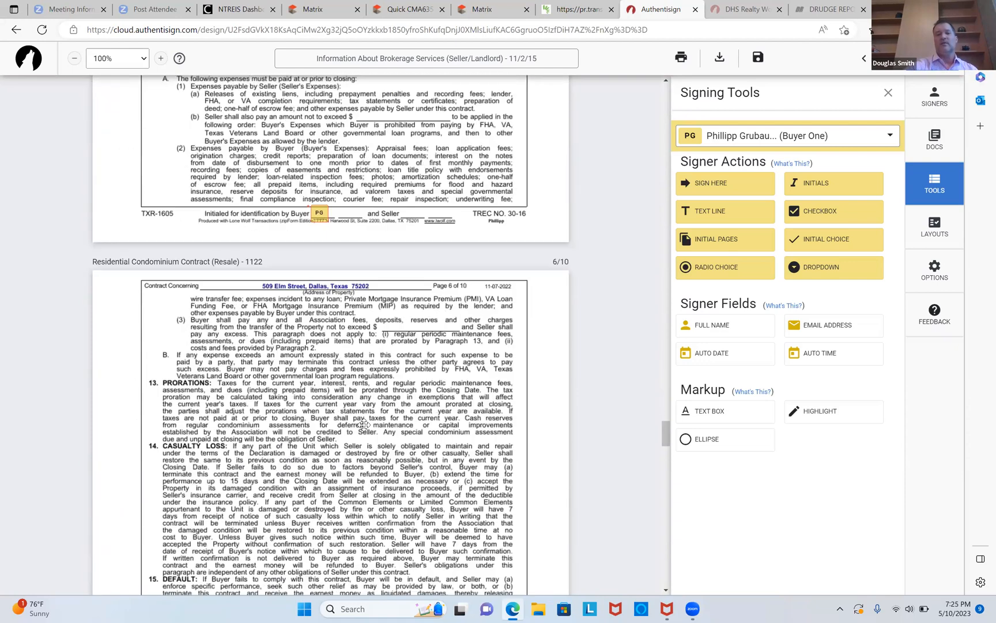
scroll(364, 425, down, 15)
scroll(364, 425, down, 10)
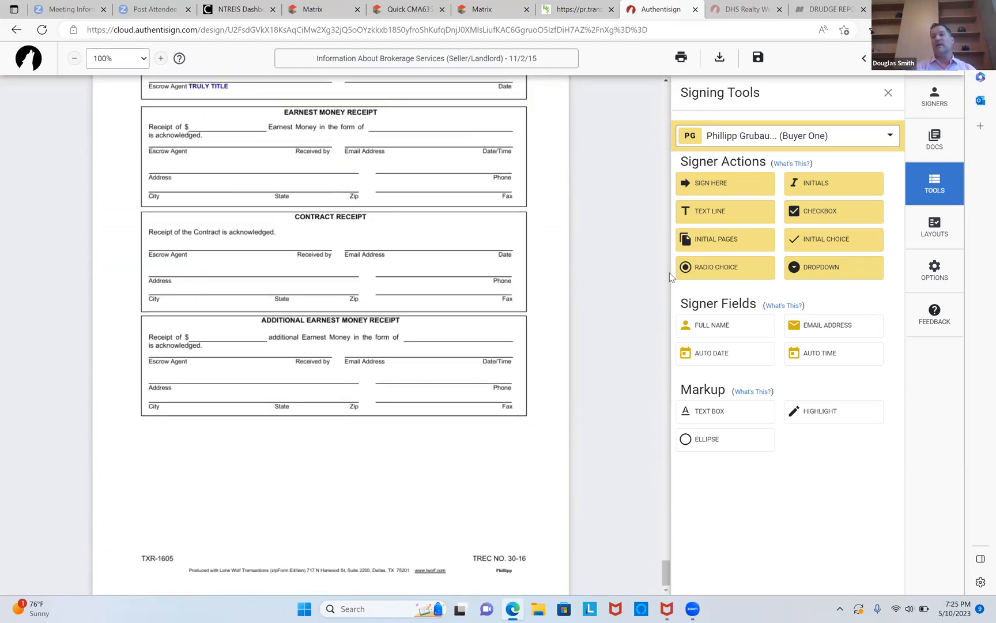
click(932, 58)
click(690, 431)
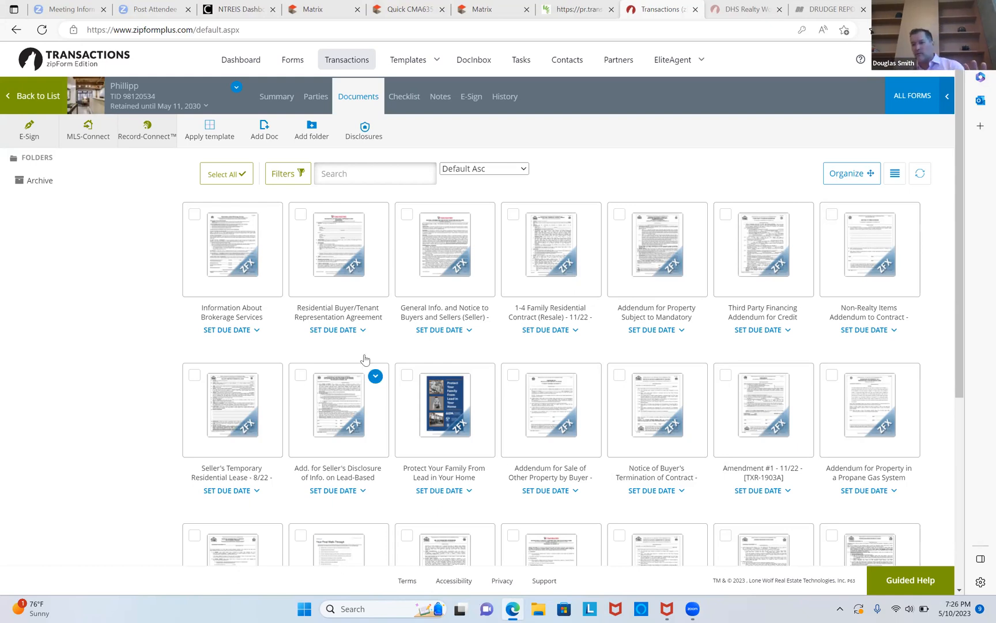
Open the Matrix MLS site from the browser address bar.
click(456, 33)
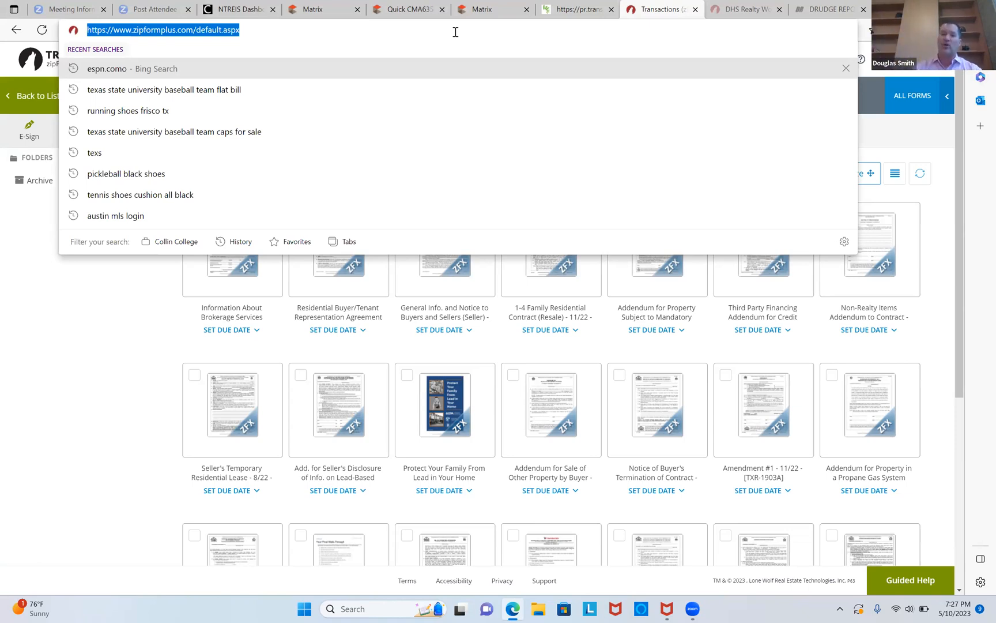
click(456, 32)
text(MAT)
key(BackSpace)
key(BackSpace)
key(BackSpace)
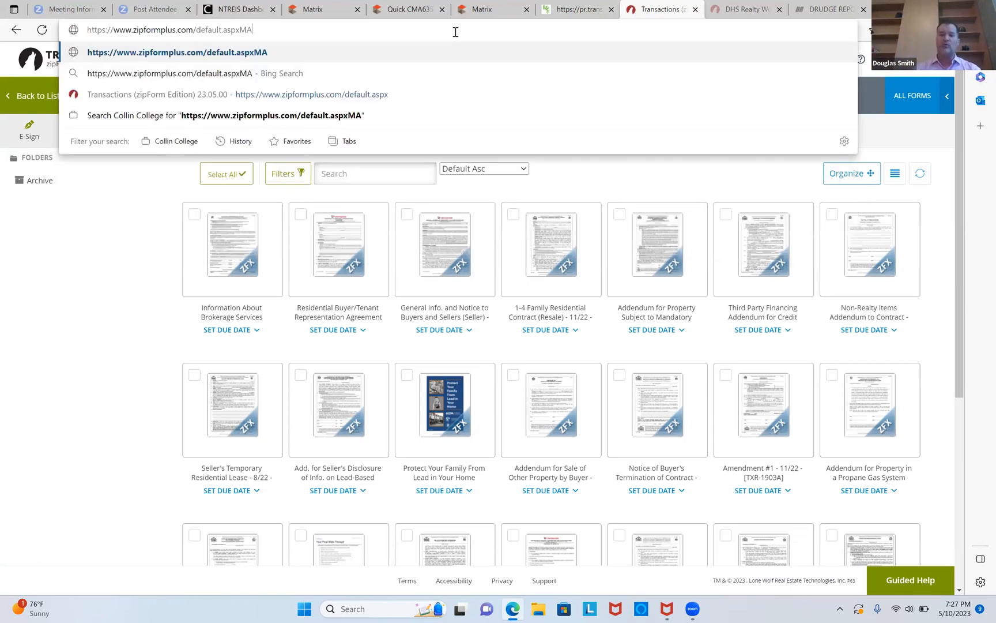
key(BackSpace)
key(BackSpace)
key(BackSpace)
key(BackSpace)
key(BackSpace)
key(BackSpace)
key(BackSpace)
key(BackSpace)
key(BackSpace)
key(BackSpace)
key(BackSpace)
key(BackSpace)
key(BackSpace)
key(BackSpace)
key(BackSpace)
key(BackSpace)
key(BackSpace)
key(BackSpace)
key(BackSpace)
key(BackSpace)
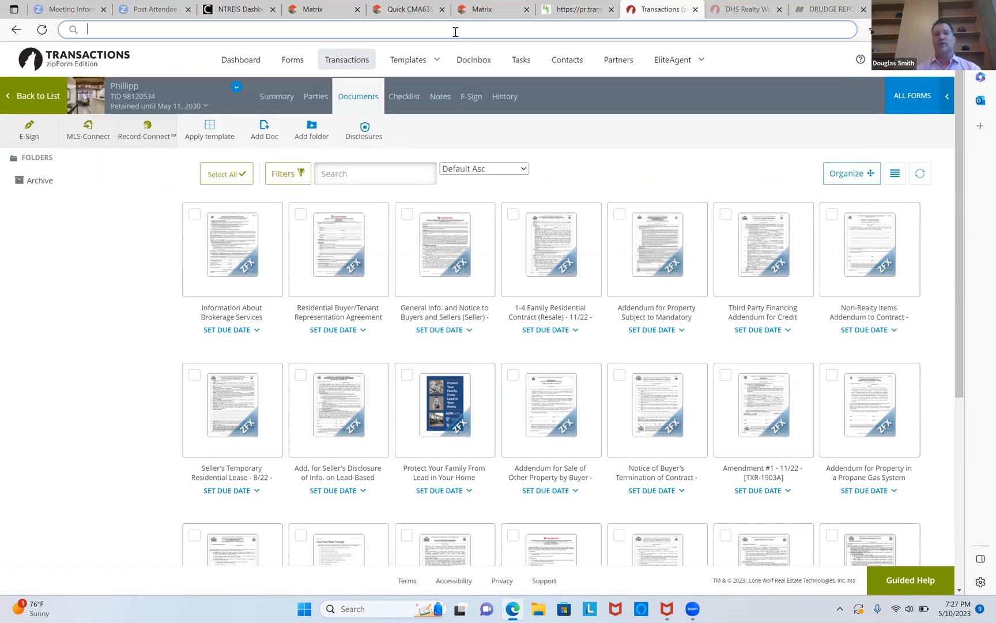
text(MATrix.ntreis.net)
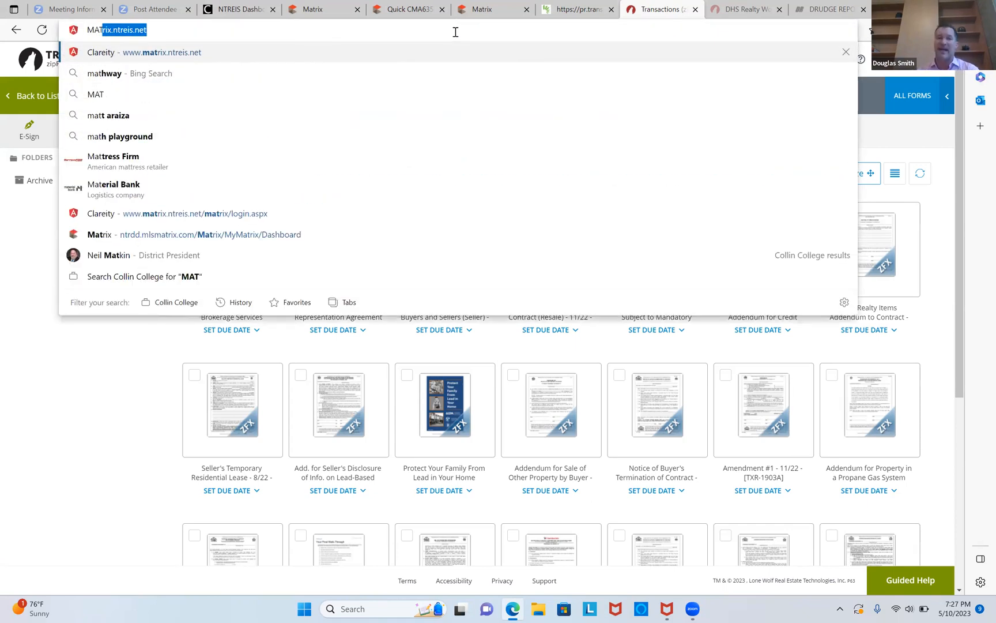
key(Return)
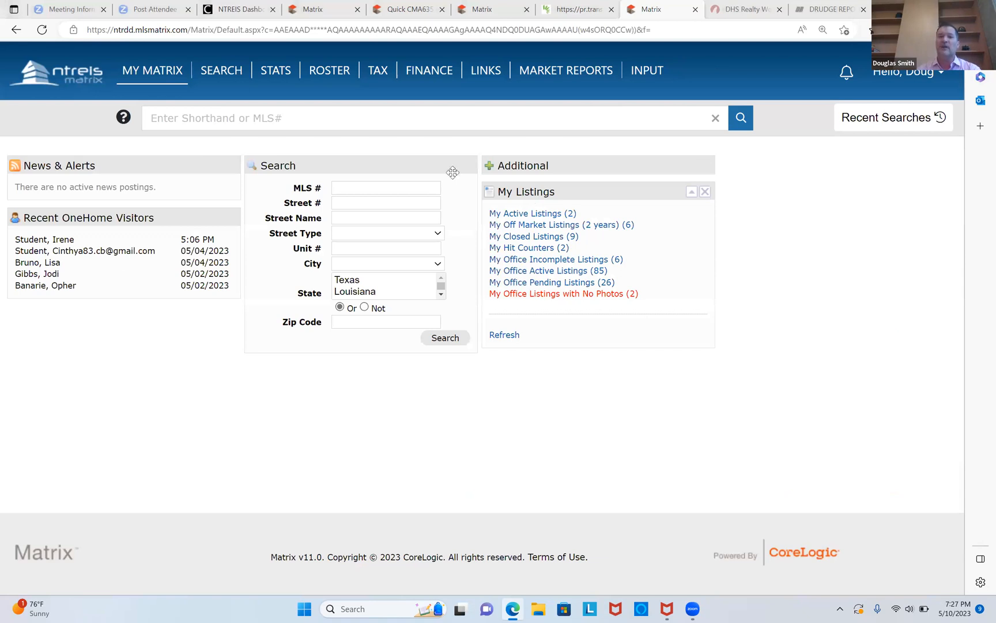
mouse_move(220, 75)
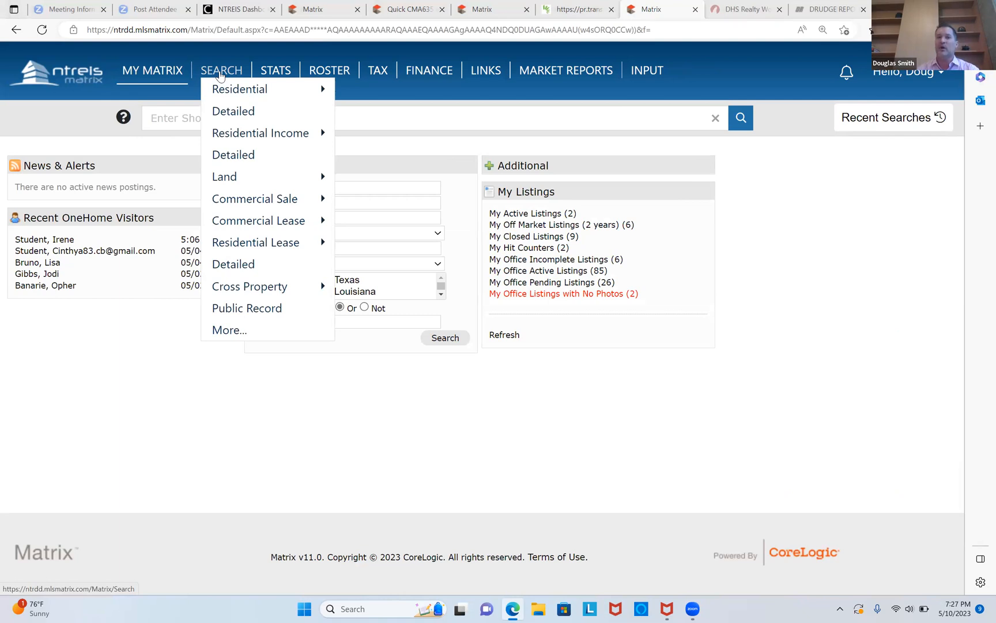
mouse_move(233, 137)
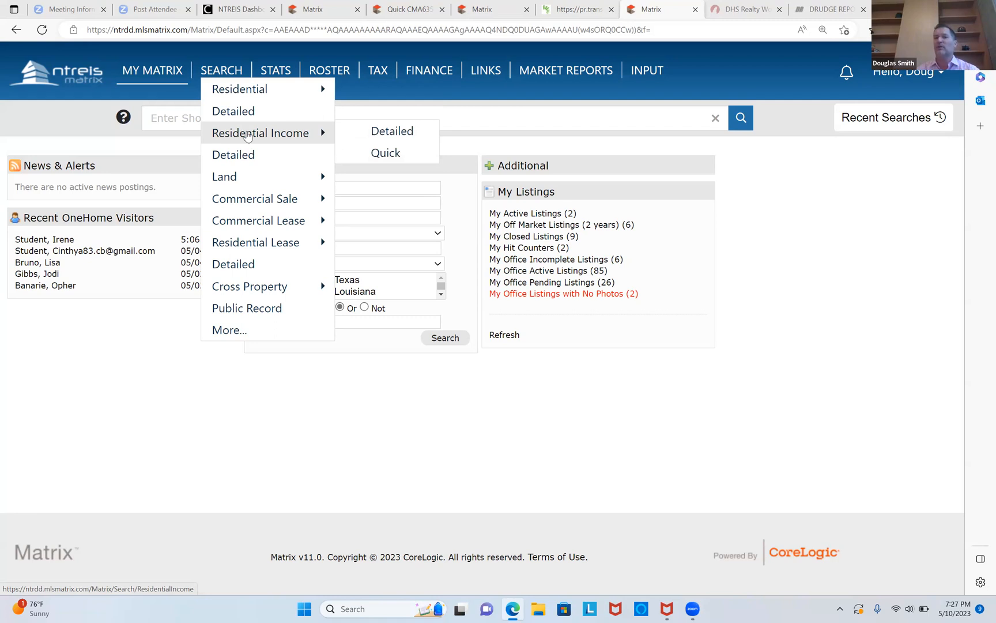
mouse_move(241, 93)
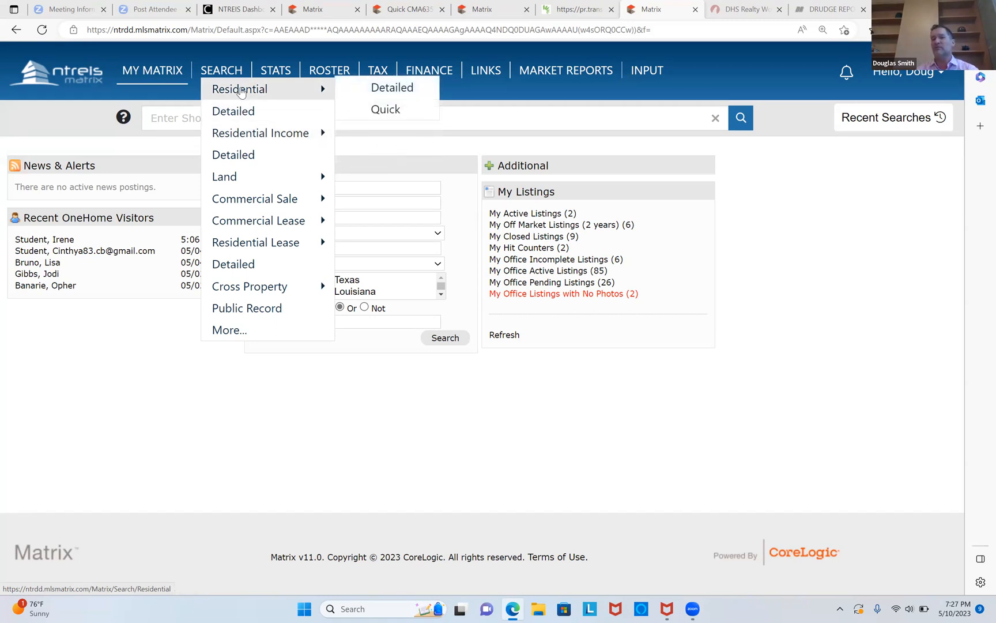
mouse_move(254, 245)
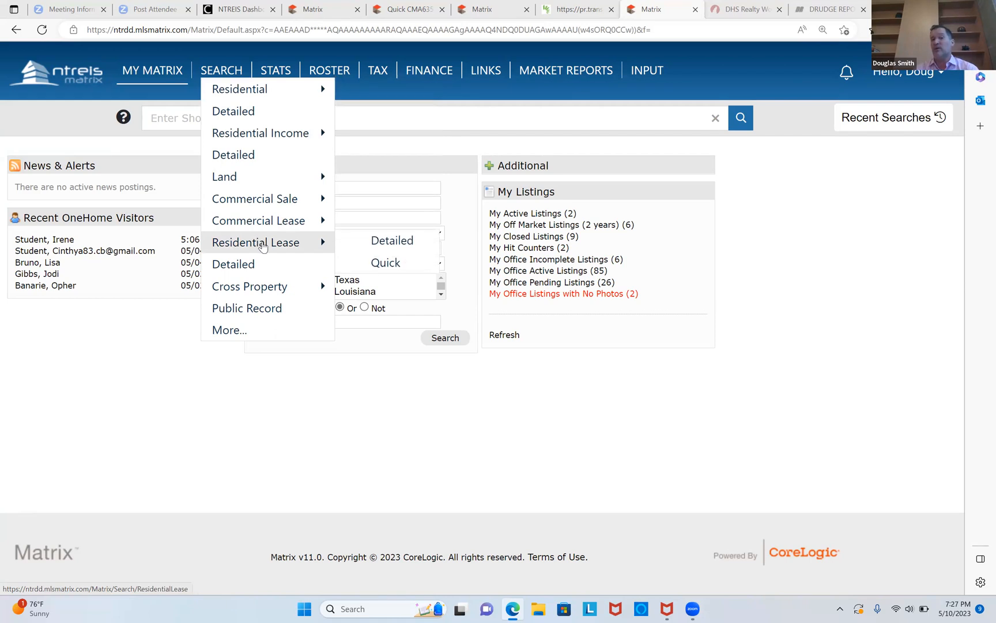
mouse_move(247, 180)
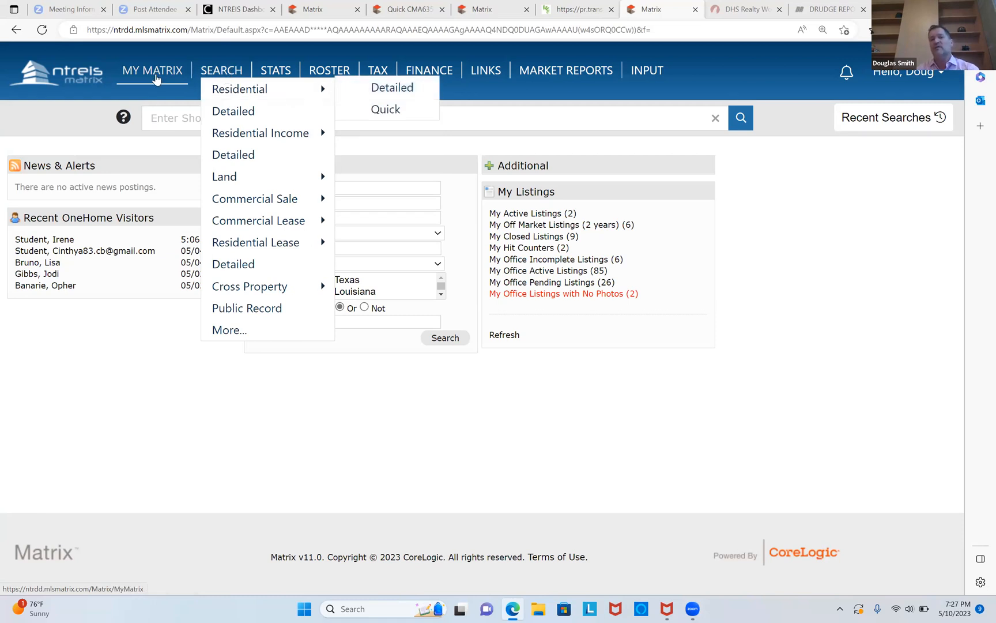
mouse_move(156, 79)
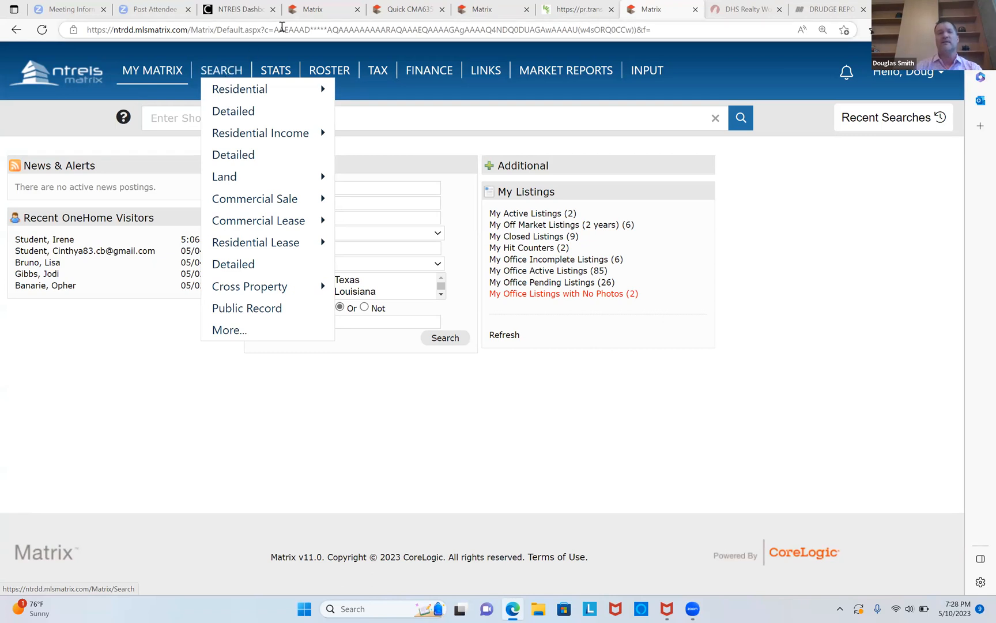
Go to texasrealestate.com and launch zipForm from the Texas REALTORS site.
click(277, 30)
text(tex)
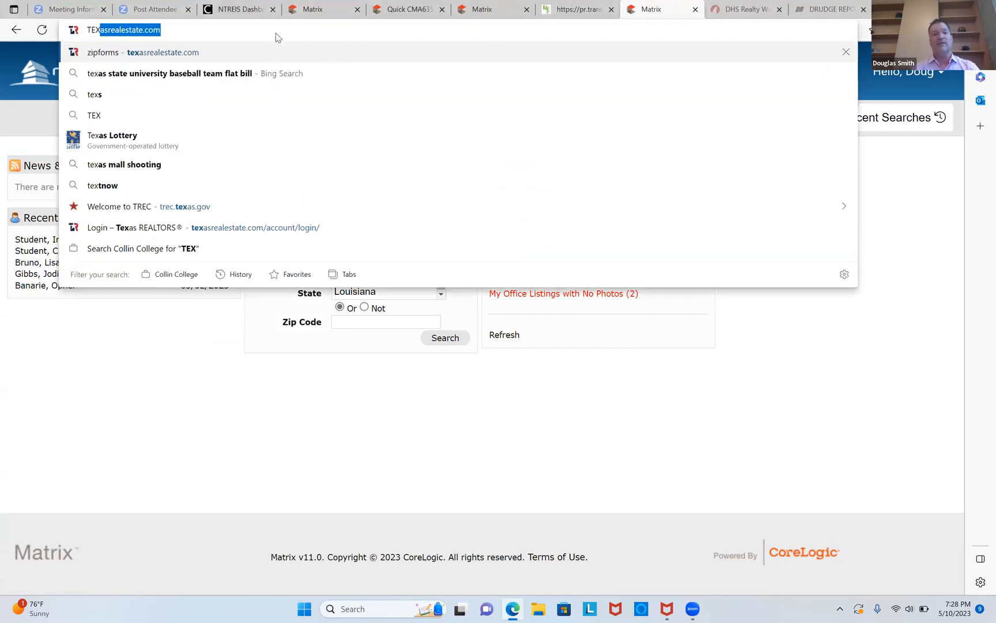
key(Return)
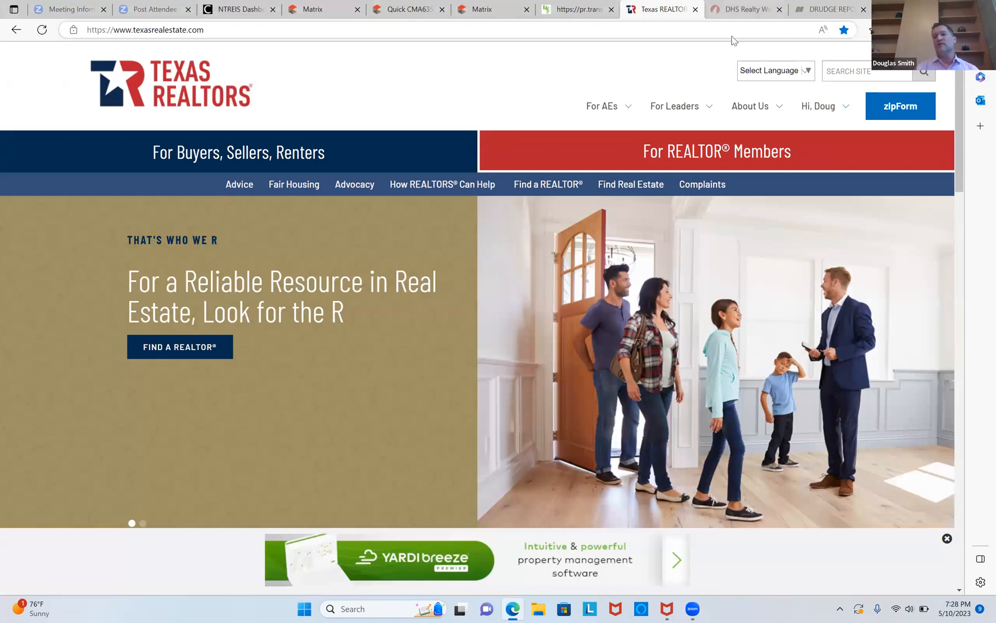
click(901, 105)
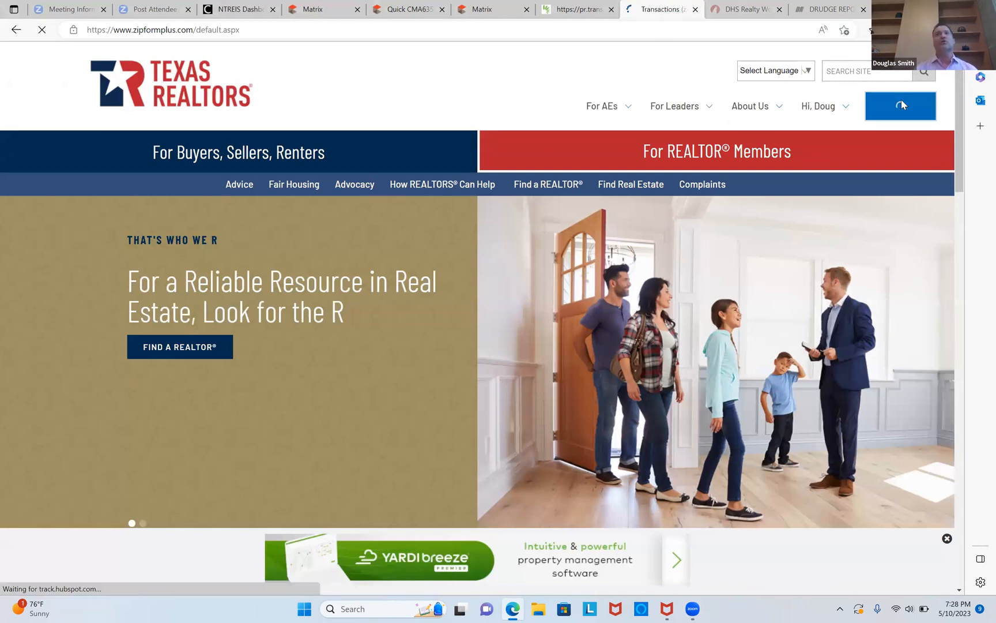